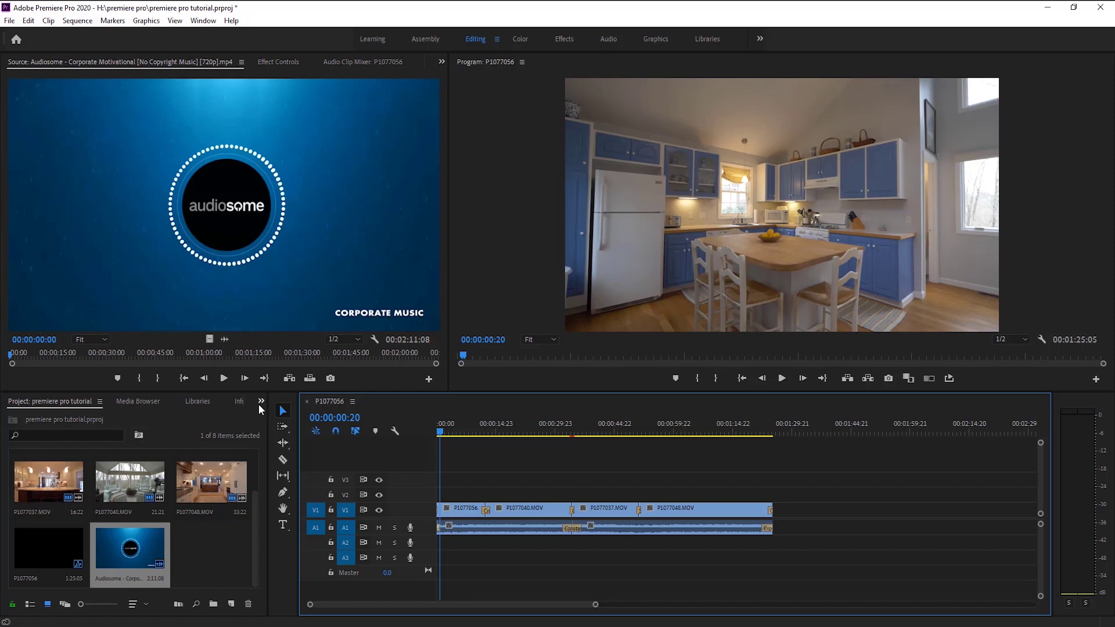
- Switch the Project panel area over to the Effects browser
{"action": "left_click", "coordinate": [261, 400]}
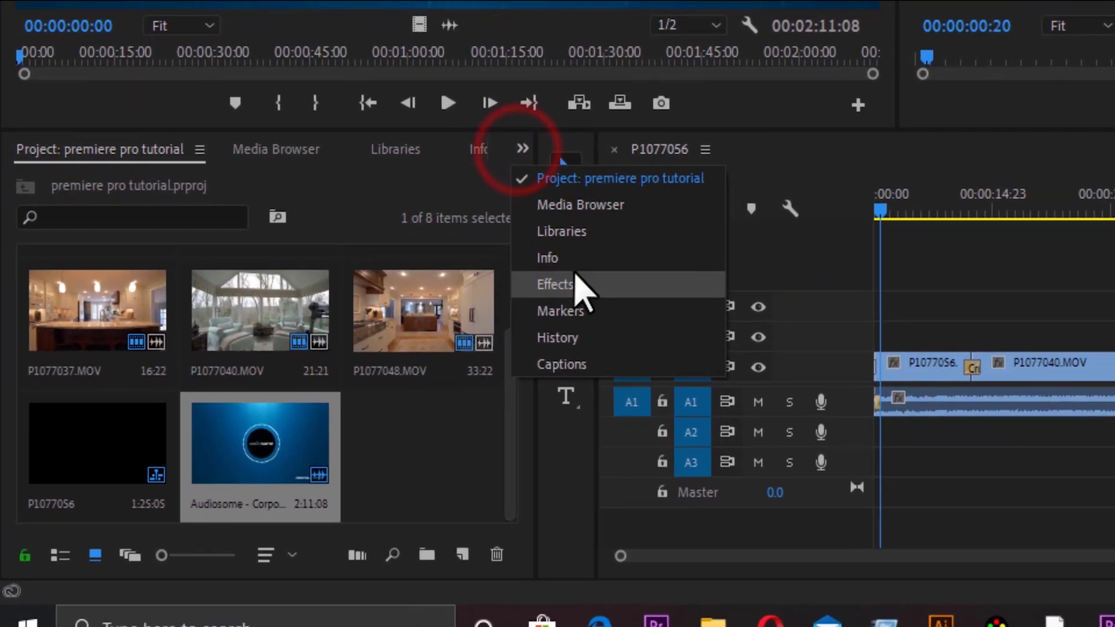
{"action": "left_click", "coordinate": [276, 468]}
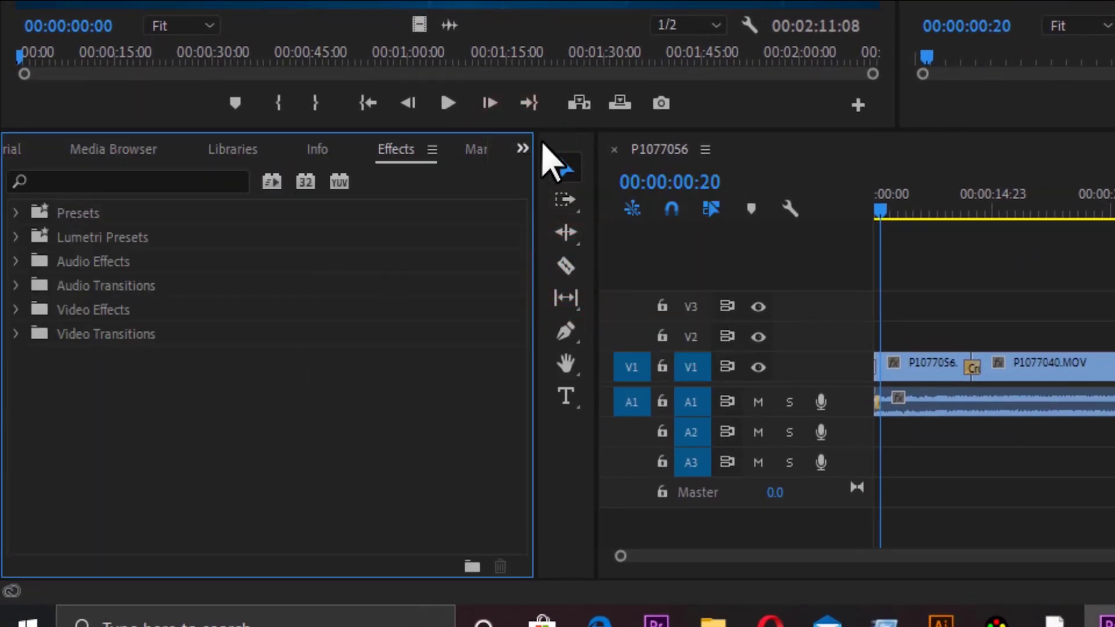
{"action": "left_click", "coordinate": [520, 149]}
{"action": "left_click", "coordinate": [572, 293]}
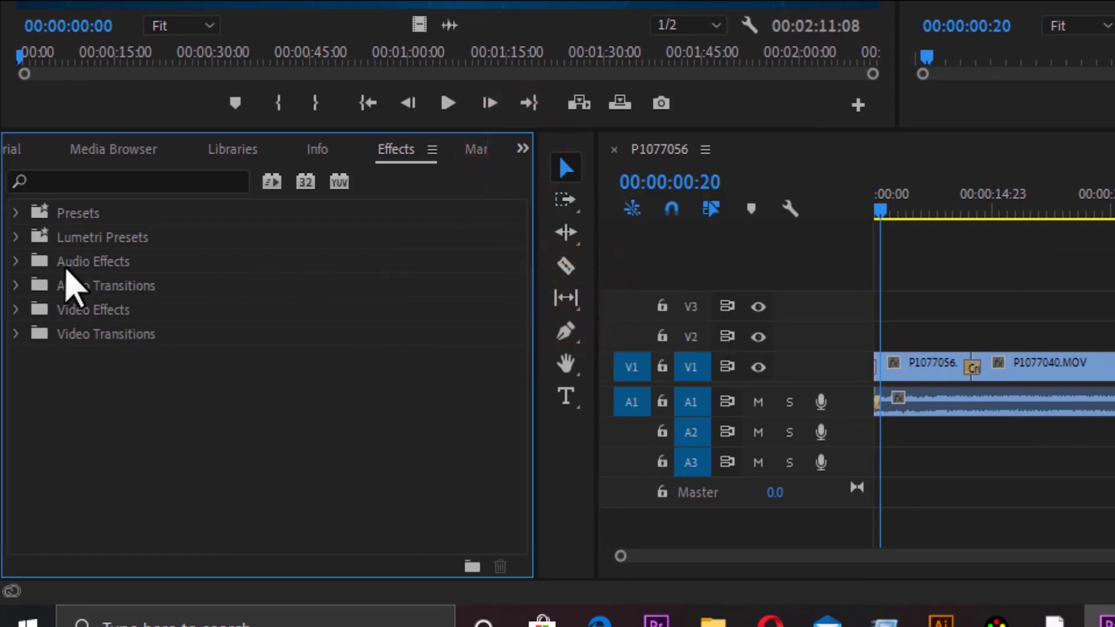
- Browse the Video Effects and Audio Effects folders, collapse them, and focus the effects search field
{"action": "left_click", "coordinate": [16, 309]}
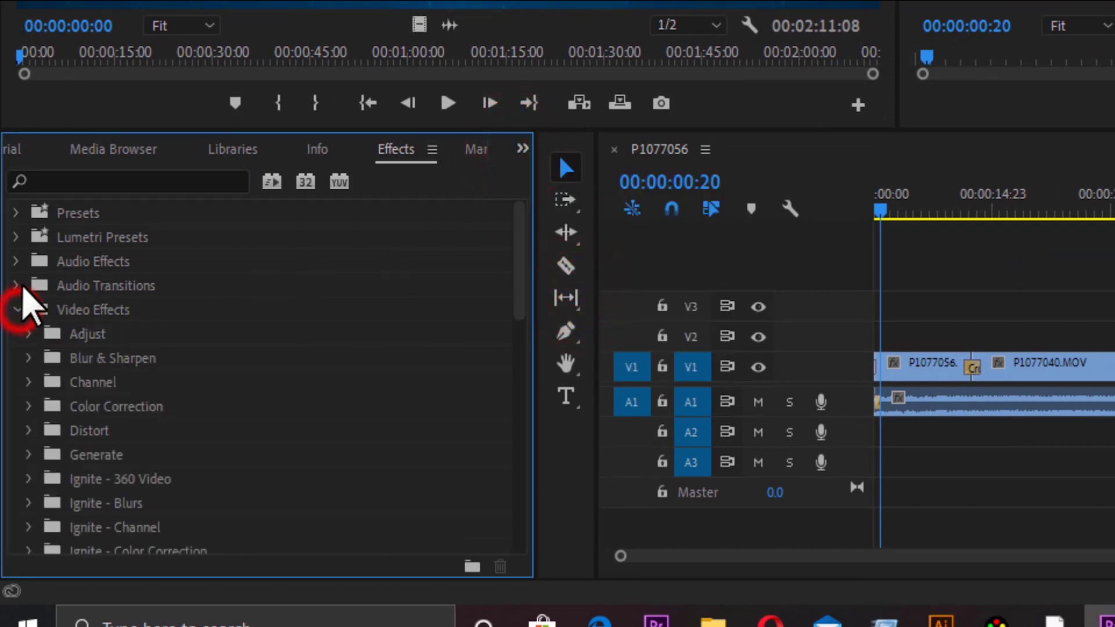
{"action": "left_click", "coordinate": [17, 261]}
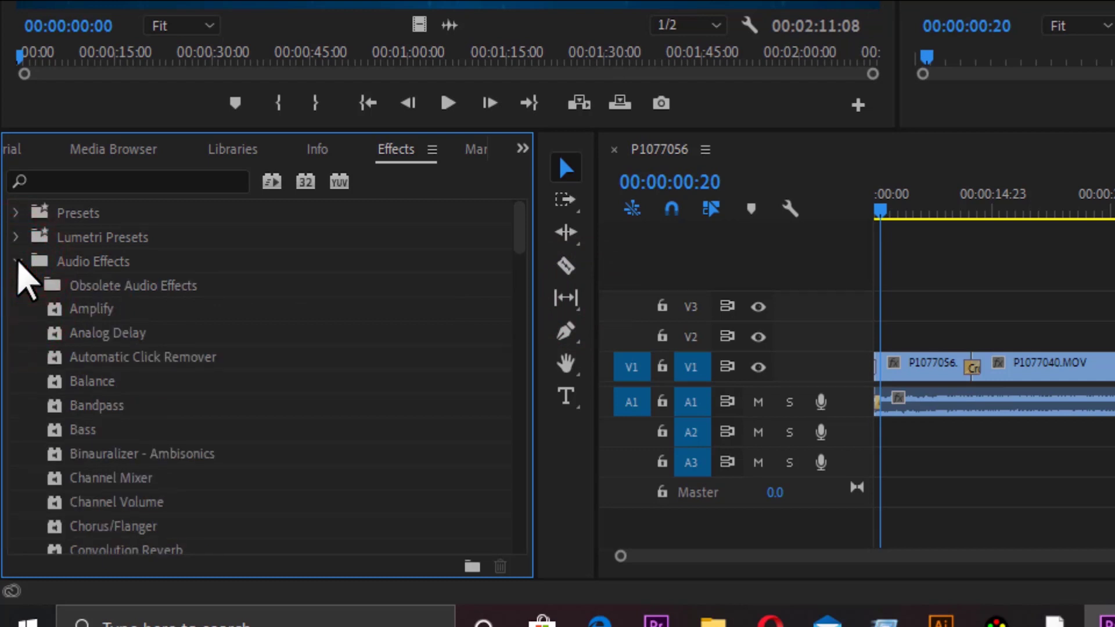
{"action": "left_click", "coordinate": [17, 261]}
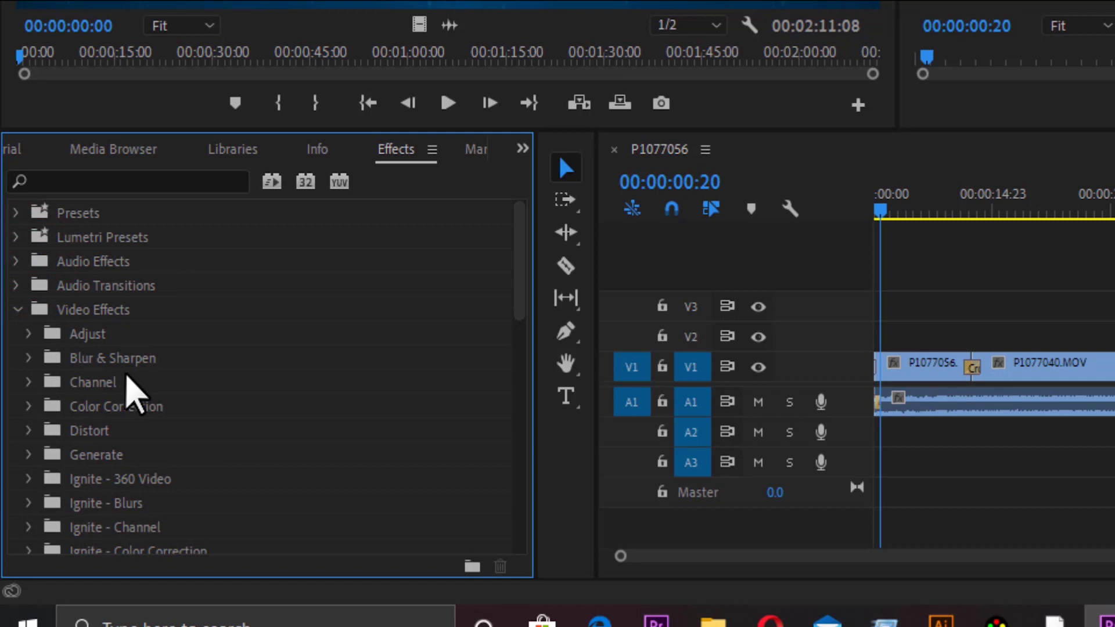
{"action": "scroll", "coordinate": [127, 377], "scroll_direction": "down", "scroll_amount": 1}
{"action": "scroll", "coordinate": [126, 376], "scroll_direction": "down", "scroll_amount": 1}
{"action": "scroll", "coordinate": [127, 376], "scroll_direction": "down", "scroll_amount": 2}
{"action": "scroll", "coordinate": [126, 375], "scroll_direction": "down", "scroll_amount": 2}
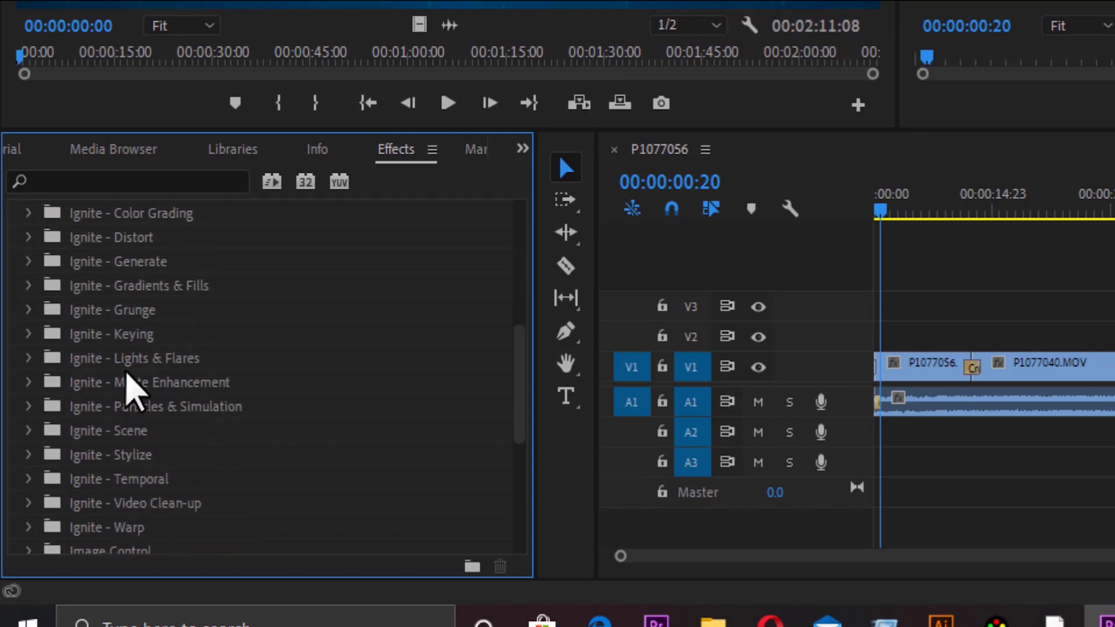
{"action": "scroll", "coordinate": [126, 376], "scroll_direction": "down", "scroll_amount": 1}
{"action": "scroll", "coordinate": [126, 376], "scroll_direction": "down", "scroll_amount": 1}
{"action": "scroll", "coordinate": [127, 378], "scroll_direction": "up", "scroll_amount": 3}
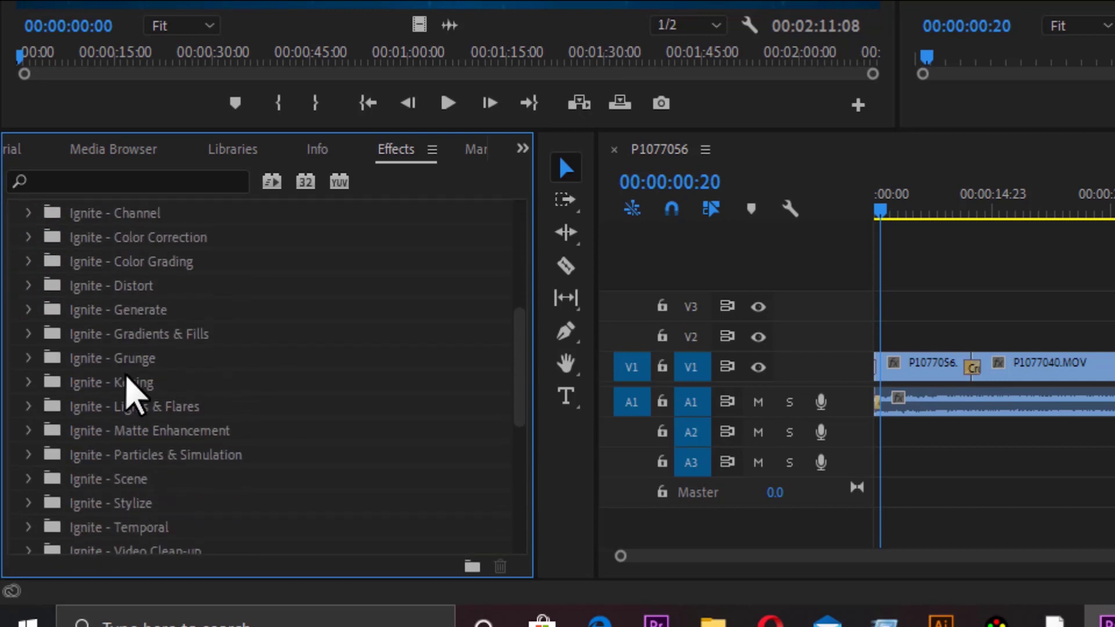
{"action": "scroll", "coordinate": [127, 376], "scroll_direction": "up", "scroll_amount": 2}
{"action": "scroll", "coordinate": [126, 377], "scroll_direction": "up", "scroll_amount": 2}
{"action": "scroll", "coordinate": [126, 377], "scroll_direction": "up", "scroll_amount": 2}
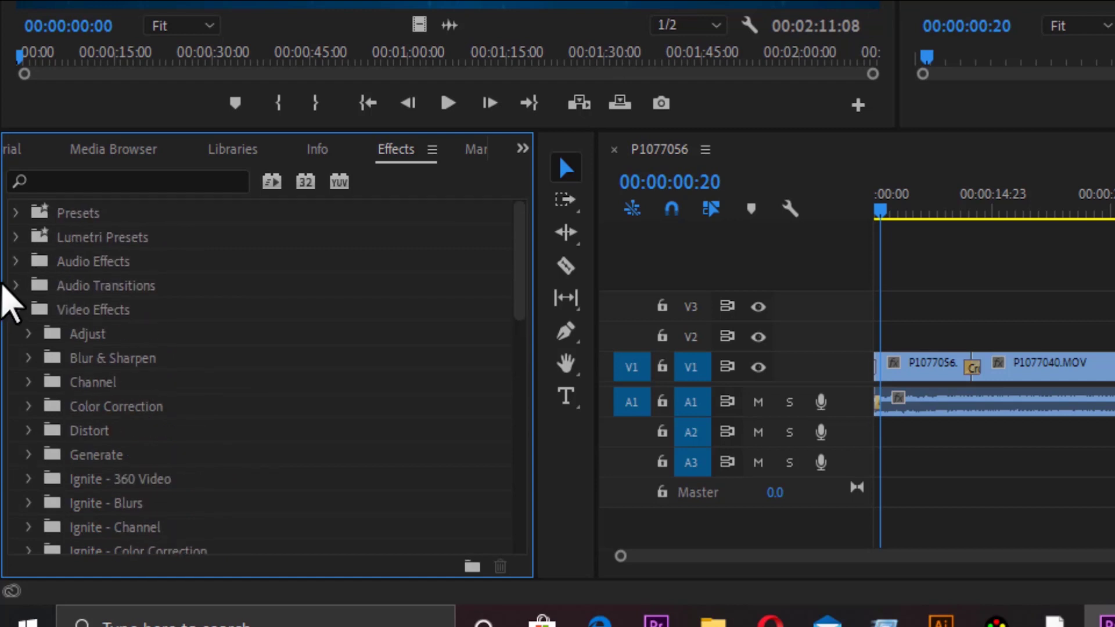
{"action": "left_click", "coordinate": [15, 309]}
{"action": "left_click", "coordinate": [126, 180]}
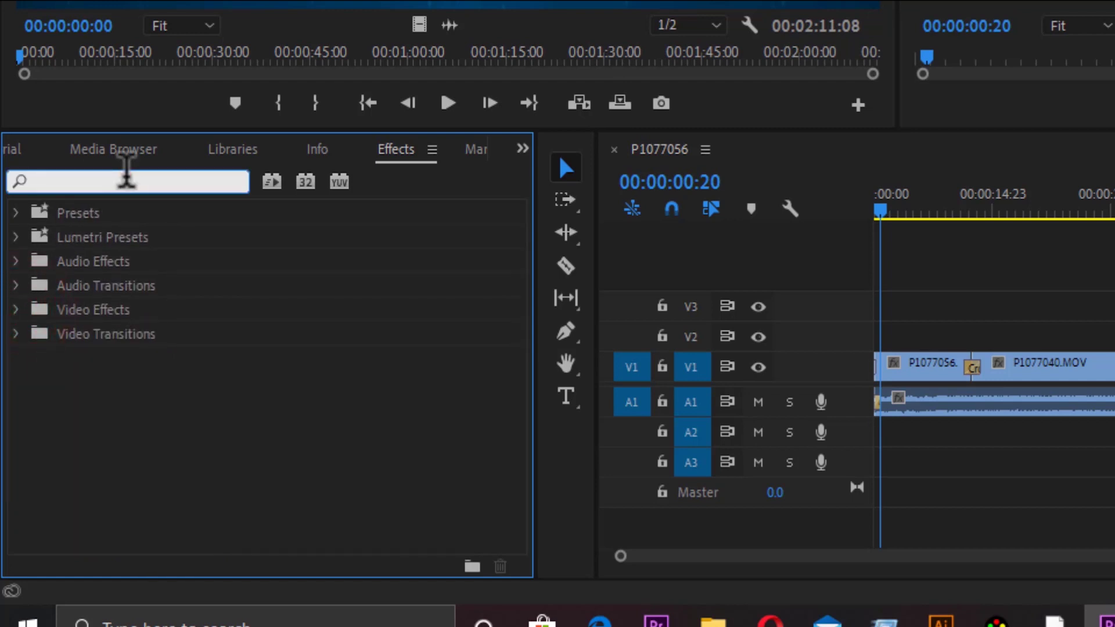
{"action": "type", "text": "noise"}
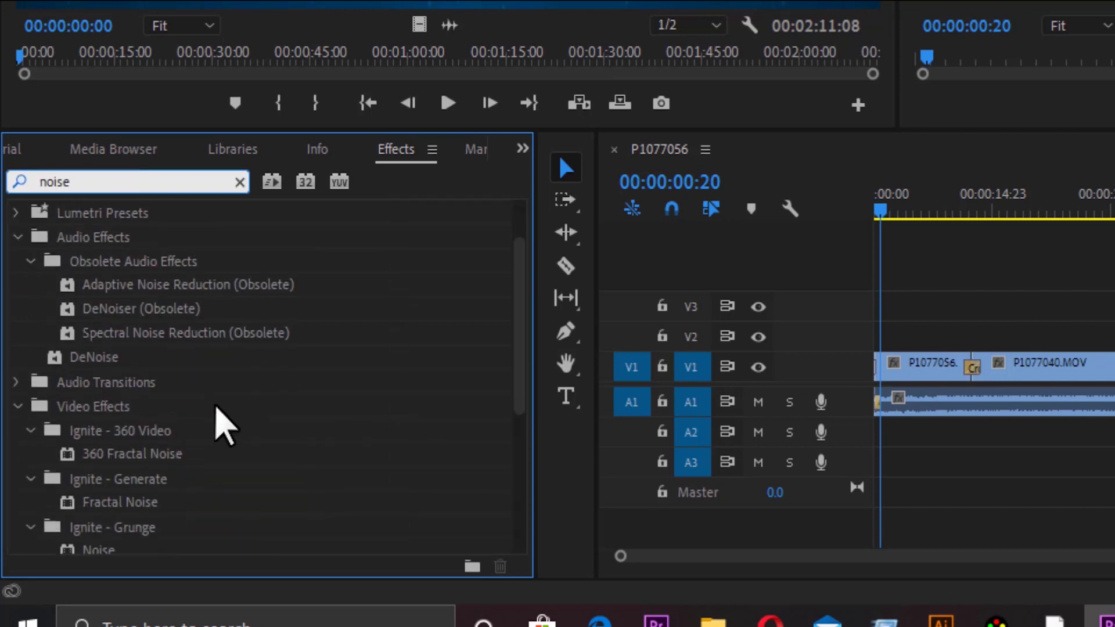
{"action": "scroll", "coordinate": [209, 424], "scroll_direction": "down", "scroll_amount": 2}
{"action": "scroll", "coordinate": [169, 368], "scroll_direction": "down", "scroll_amount": 3}
{"action": "scroll", "coordinate": [174, 371], "scroll_direction": "down", "scroll_amount": 1}
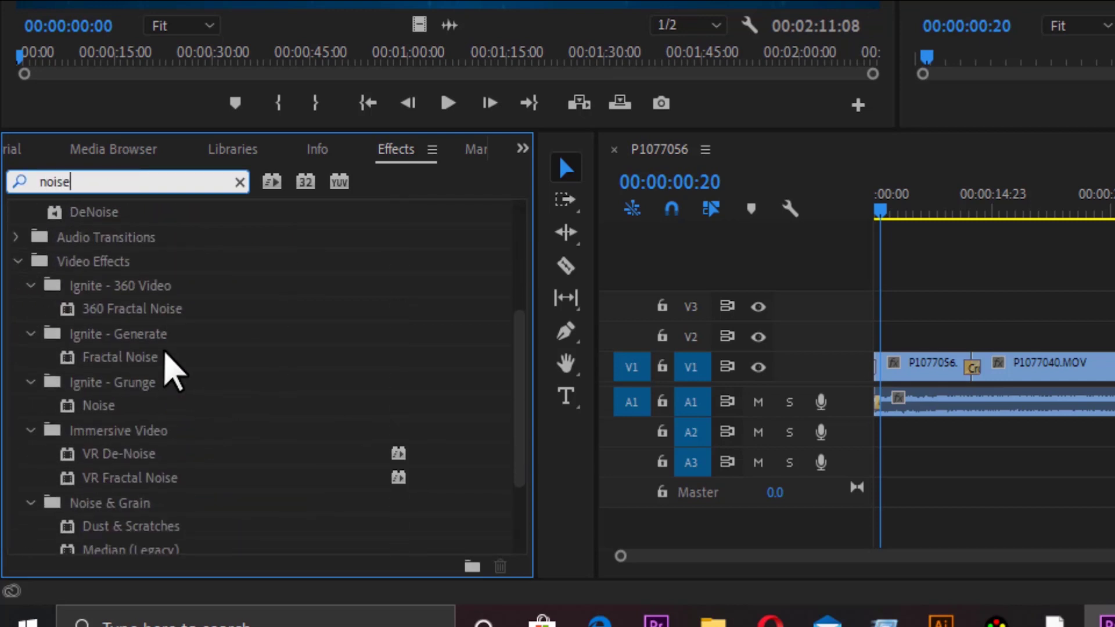
{"action": "scroll", "coordinate": [171, 371], "scroll_direction": "down", "scroll_amount": 2}
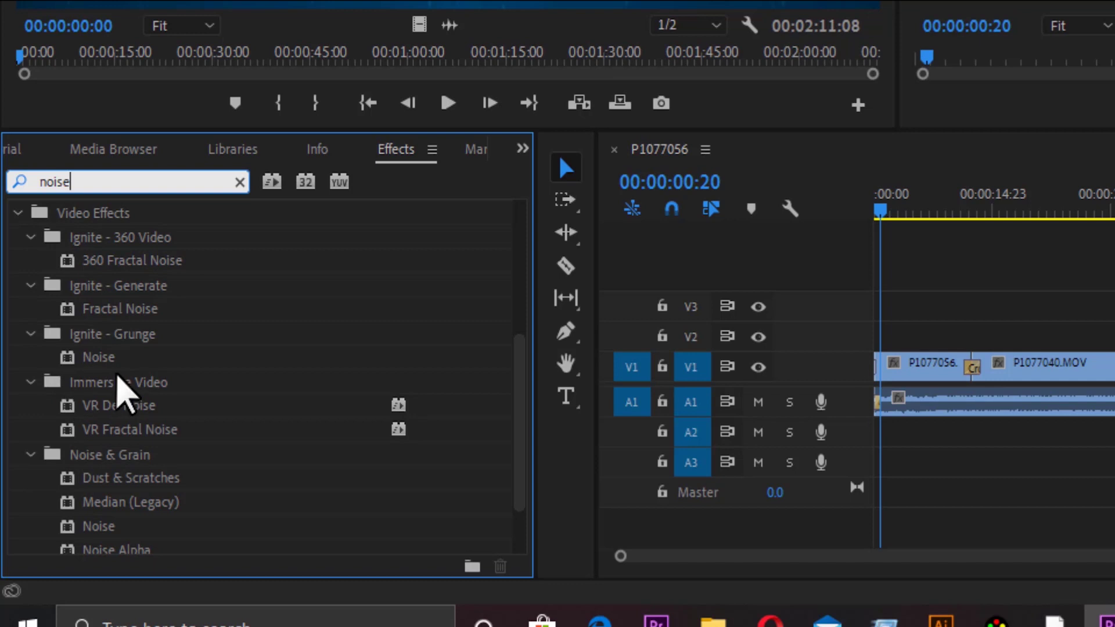
{"action": "left_click", "coordinate": [160, 181]}
{"action": "key", "text": "BackSpace"}
{"action": "key", "text": "BackSpace"}
{"action": "key", "text": "BackSpace"}
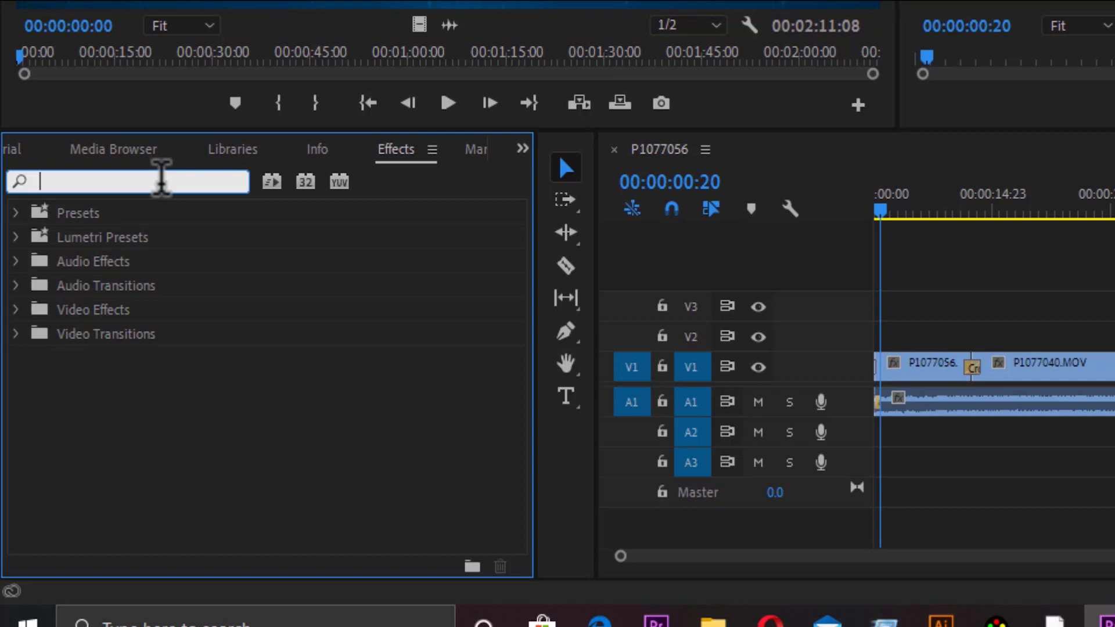
- Filter the effects by 'blur' and select Gaussian Blur under Video Effects > Blur & Sharpen
{"action": "type", "text": "bl"}
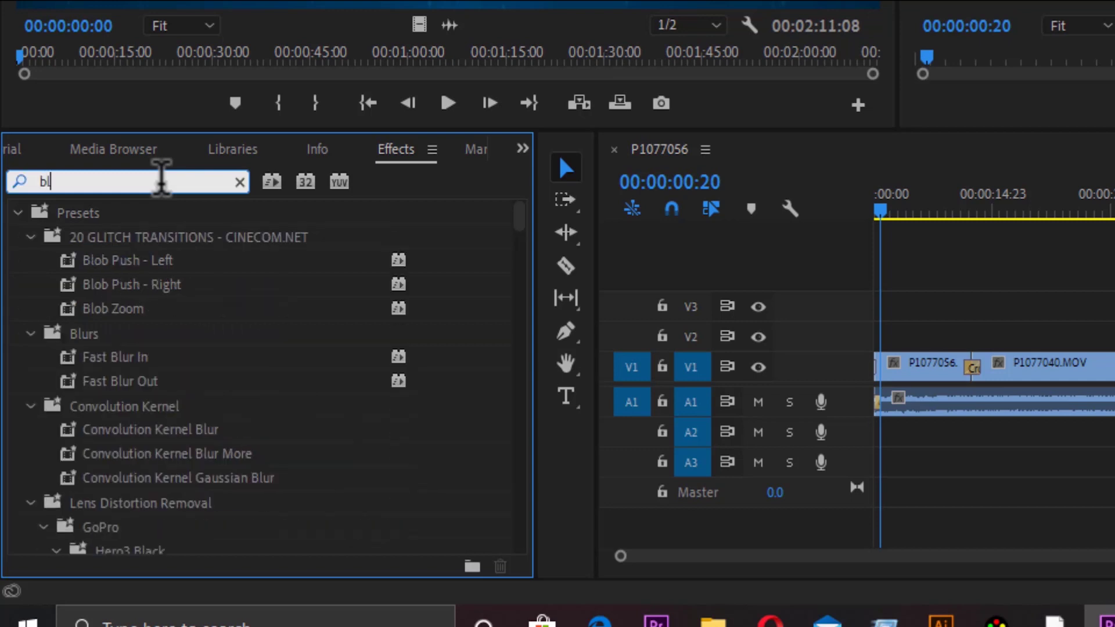
{"action": "type", "text": "ur"}
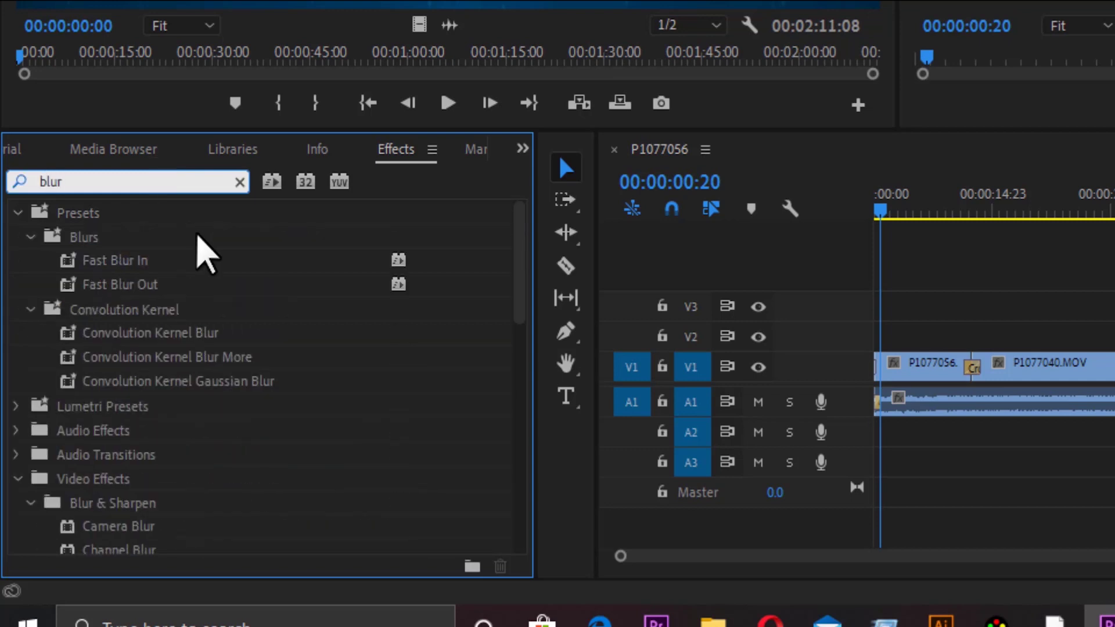
{"action": "scroll", "coordinate": [163, 307], "scroll_direction": "down", "scroll_amount": 2}
{"action": "scroll", "coordinate": [163, 319], "scroll_direction": "down", "scroll_amount": 3}
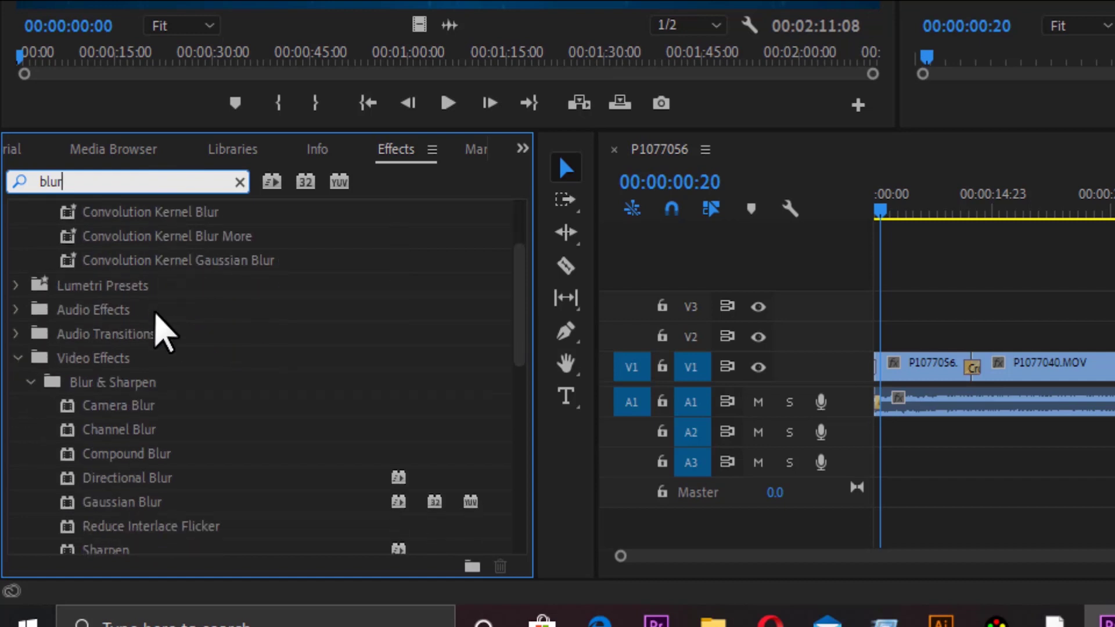
{"action": "scroll", "coordinate": [162, 343], "scroll_direction": "down", "scroll_amount": 5}
{"action": "scroll", "coordinate": [156, 357], "scroll_direction": "down", "scroll_amount": 4}
{"action": "scroll", "coordinate": [155, 354], "scroll_direction": "down", "scroll_amount": 1}
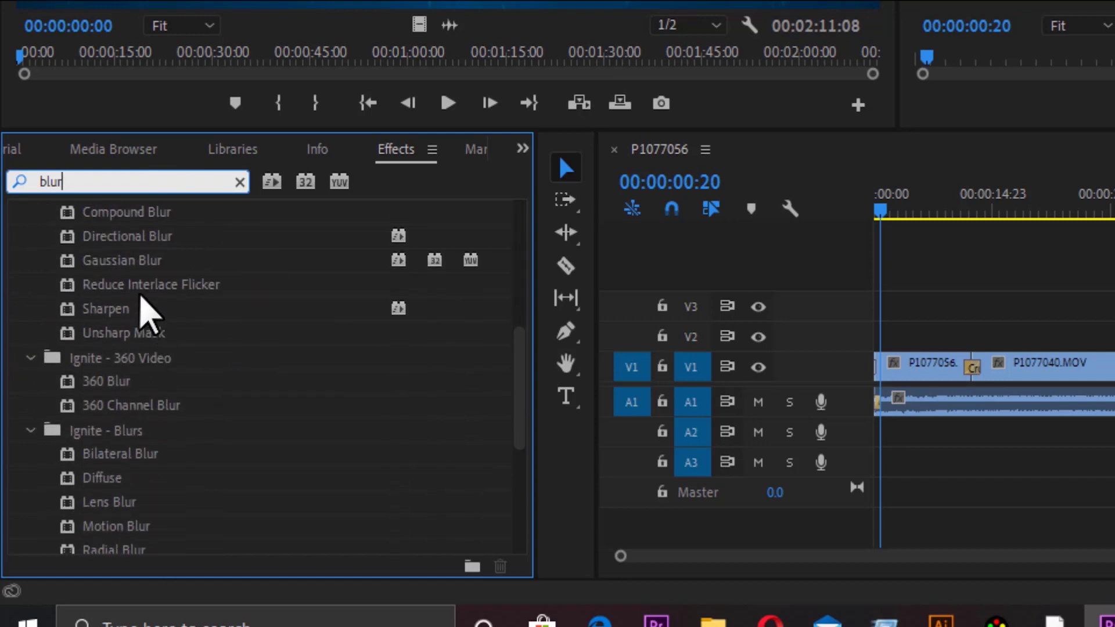
{"action": "scroll", "coordinate": [149, 296], "scroll_direction": "up", "scroll_amount": 2}
{"action": "scroll", "coordinate": [150, 294], "scroll_direction": "up", "scroll_amount": 8}
{"action": "scroll", "coordinate": [151, 299], "scroll_direction": "up", "scroll_amount": 4}
{"action": "scroll", "coordinate": [146, 281], "scroll_direction": "up", "scroll_amount": 1}
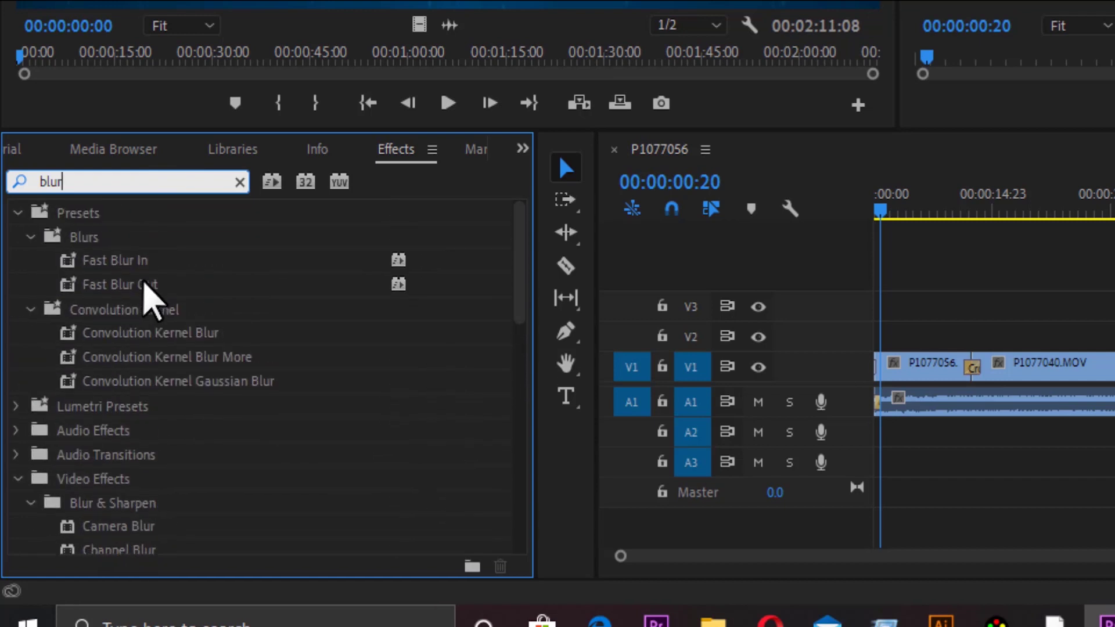
{"action": "scroll", "coordinate": [145, 282], "scroll_direction": "down", "scroll_amount": 4}
{"action": "scroll", "coordinate": [145, 281], "scroll_direction": "down", "scroll_amount": 3}
{"action": "scroll", "coordinate": [145, 282], "scroll_direction": "down", "scroll_amount": 3}
{"action": "scroll", "coordinate": [145, 282], "scroll_direction": "down", "scroll_amount": 1}
{"action": "left_click", "coordinate": [221, 357]}
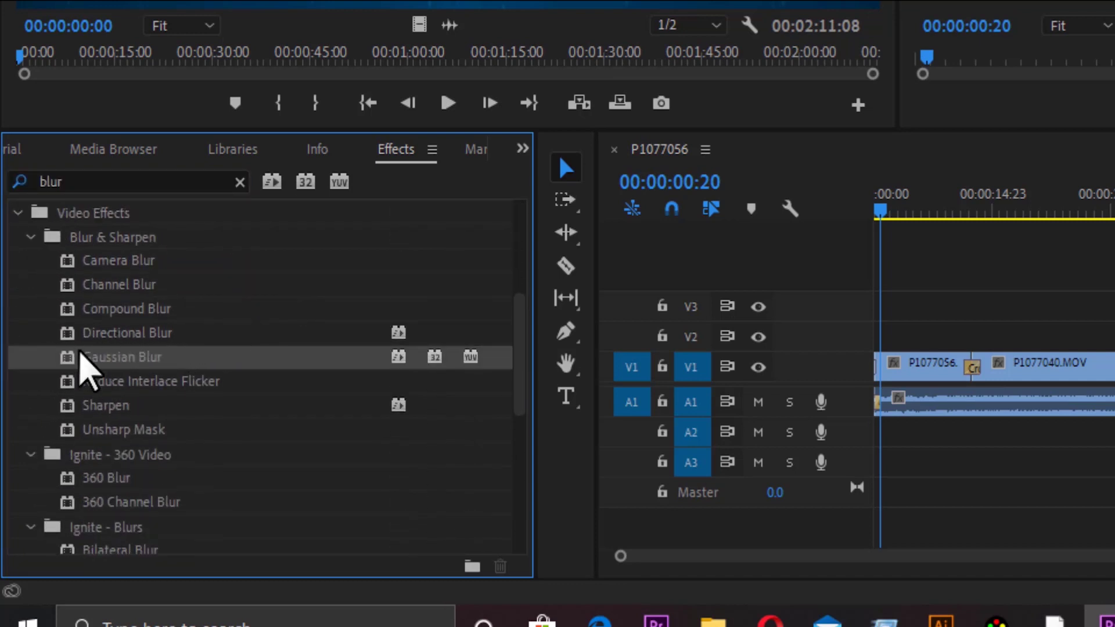
{"action": "left_click", "coordinate": [78, 355]}
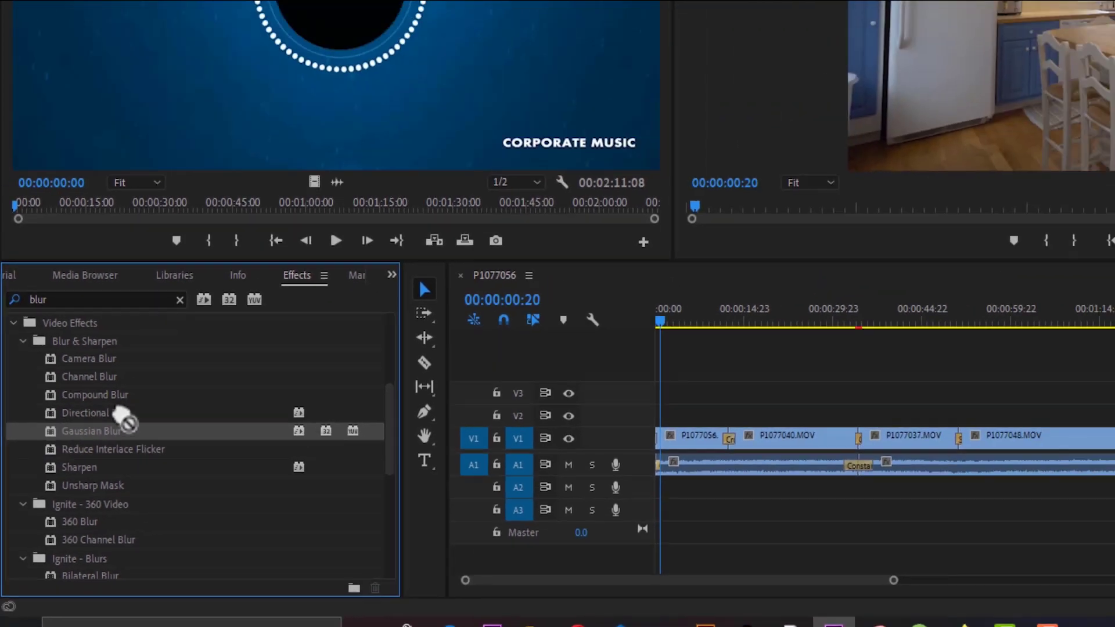
- Drop Gaussian Blur onto clip P1077056 and move the playhead to 00:00:05:21
{"action": "mouse_move", "coordinate": [77, 355]}
{"action": "left_mouse_down"}
{"action": "mouse_move", "coordinate": [510, 515]}
{"action": "mouse_move", "coordinate": [606, 516]}
{"action": "mouse_move", "coordinate": [456, 510]}
{"action": "left_mouse_up"}
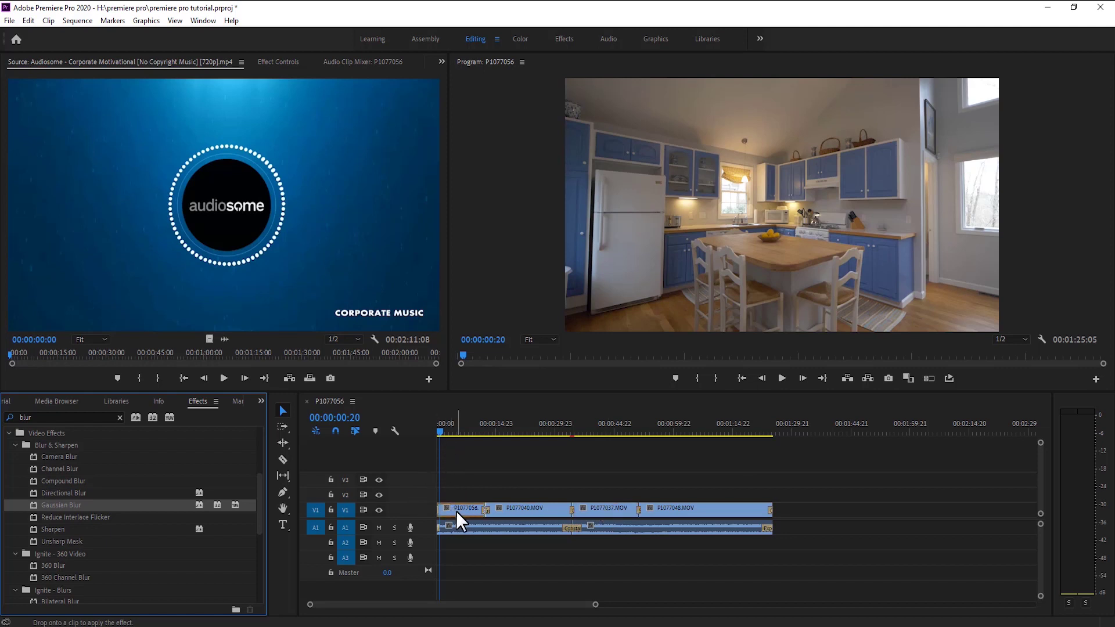
{"action": "left_click_drag", "start_coordinate": [456, 510], "coordinate": [457, 510]}
{"action": "left_click_drag", "start_coordinate": [475, 435], "coordinate": [459, 436]}
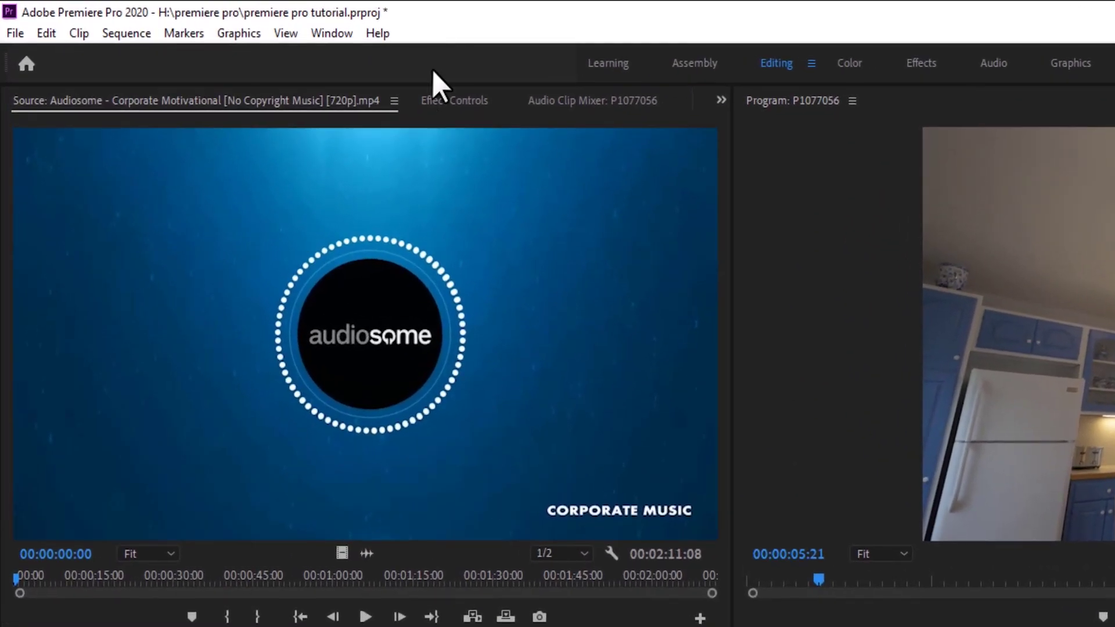
- Bring up the Effect Controls panel showing P1077056's Gaussian Blur settings
{"action": "left_click", "coordinate": [446, 101]}
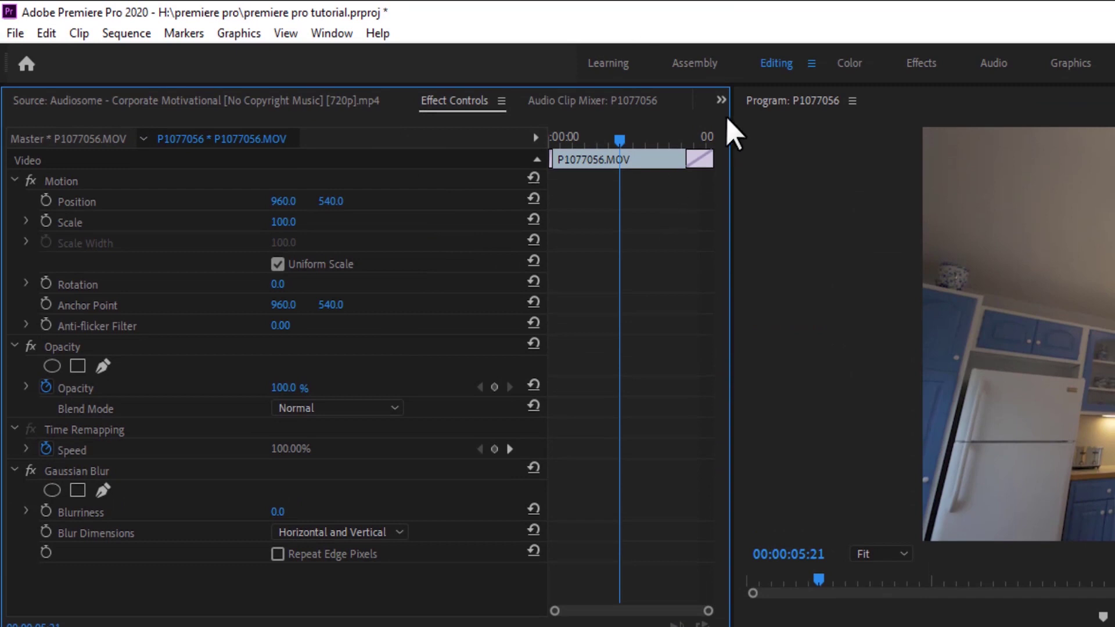
{"action": "left_click", "coordinate": [722, 100]}
{"action": "left_click", "coordinate": [332, 35]}
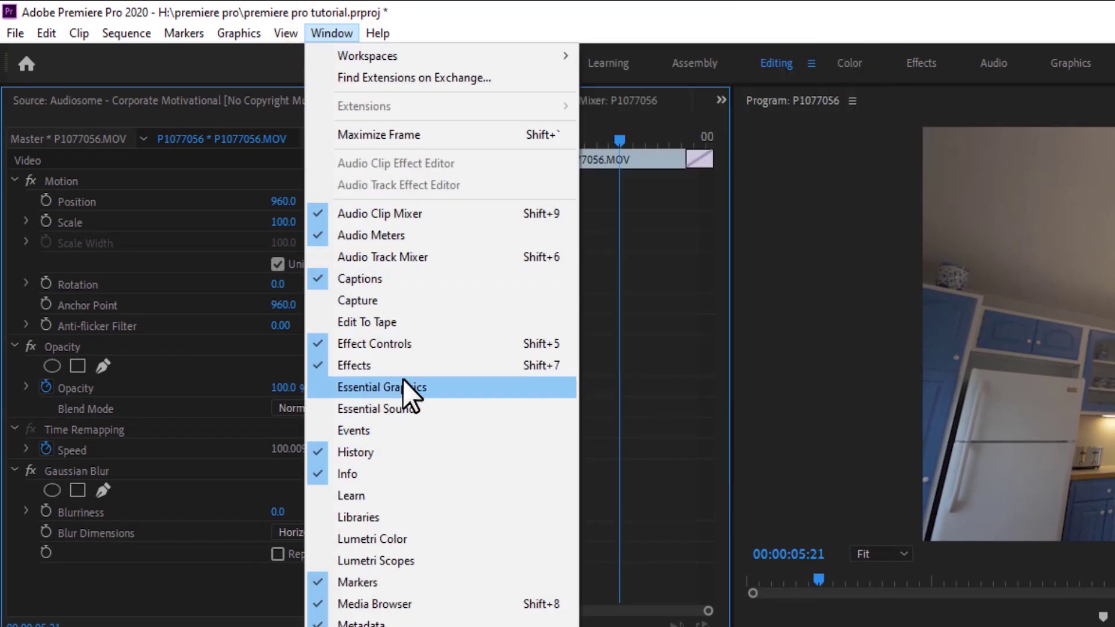
{"action": "left_click", "coordinate": [319, 351]}
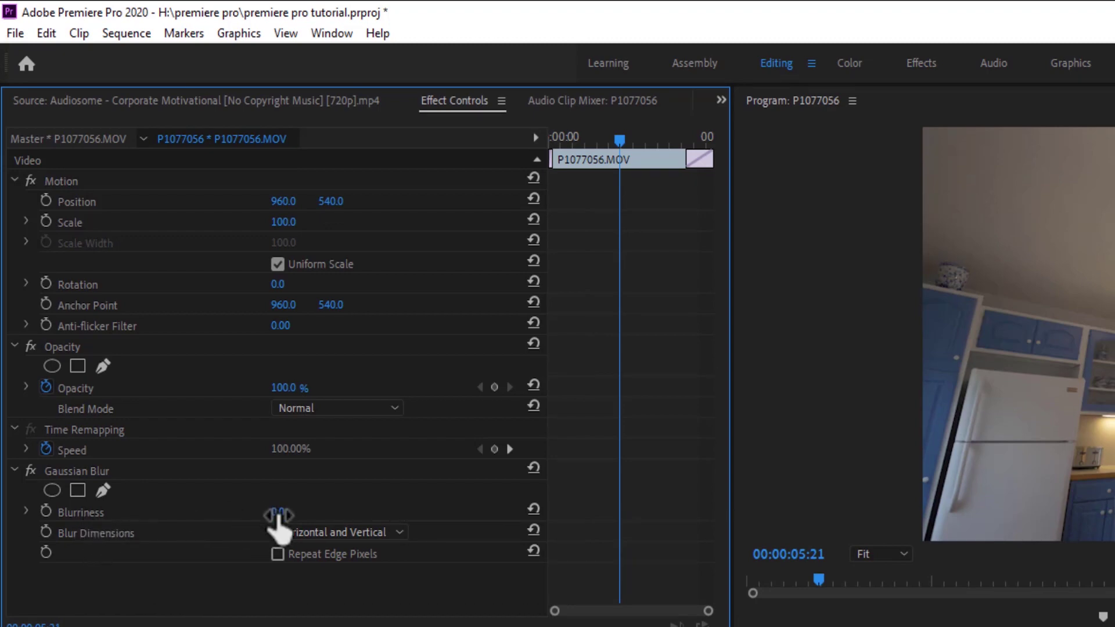
- Set Gaussian Blur Blurriness to 52 and Blur Dimensions to Horizontal and Vertical
{"action": "left_click_drag", "start_coordinate": [277, 512], "coordinate": [326, 512]}
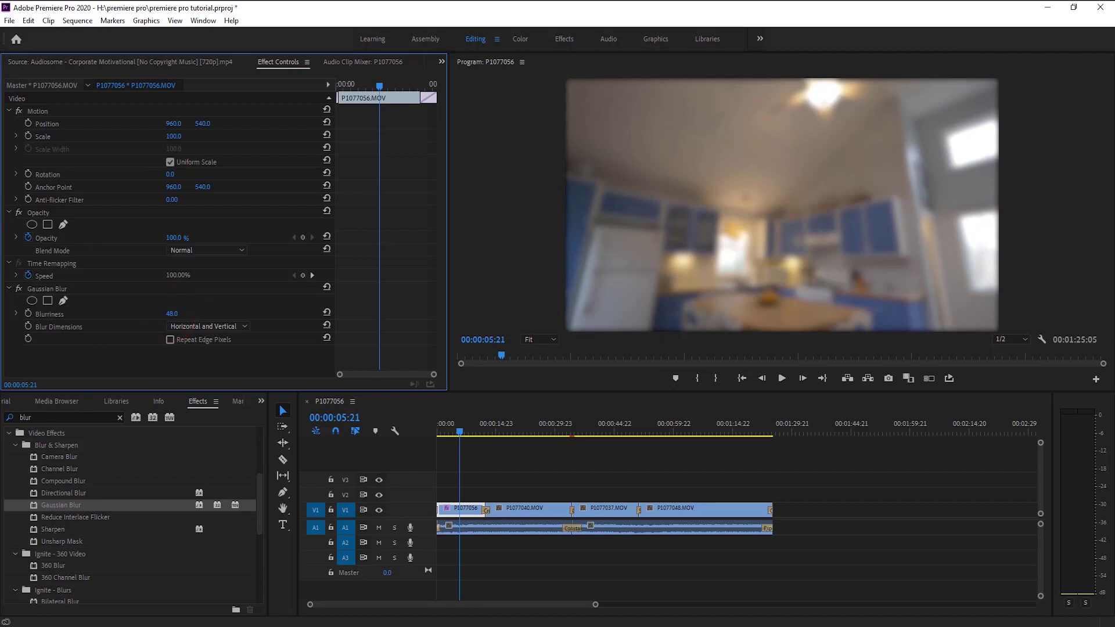
{"action": "mouse_move", "coordinate": [172, 313]}
{"action": "left_mouse_down"}
{"action": "mouse_move", "coordinate": [157, 313]}
{"action": "mouse_move", "coordinate": [191, 313]}
{"action": "left_mouse_up"}
{"action": "left_click", "coordinate": [180, 326]}
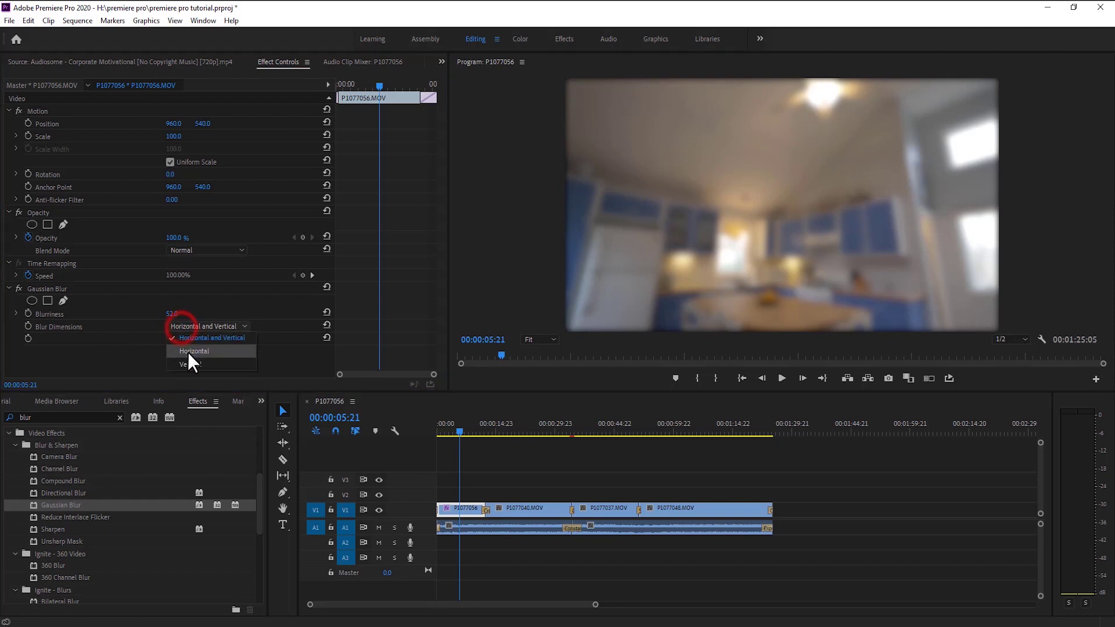
{"action": "left_click", "coordinate": [189, 353]}
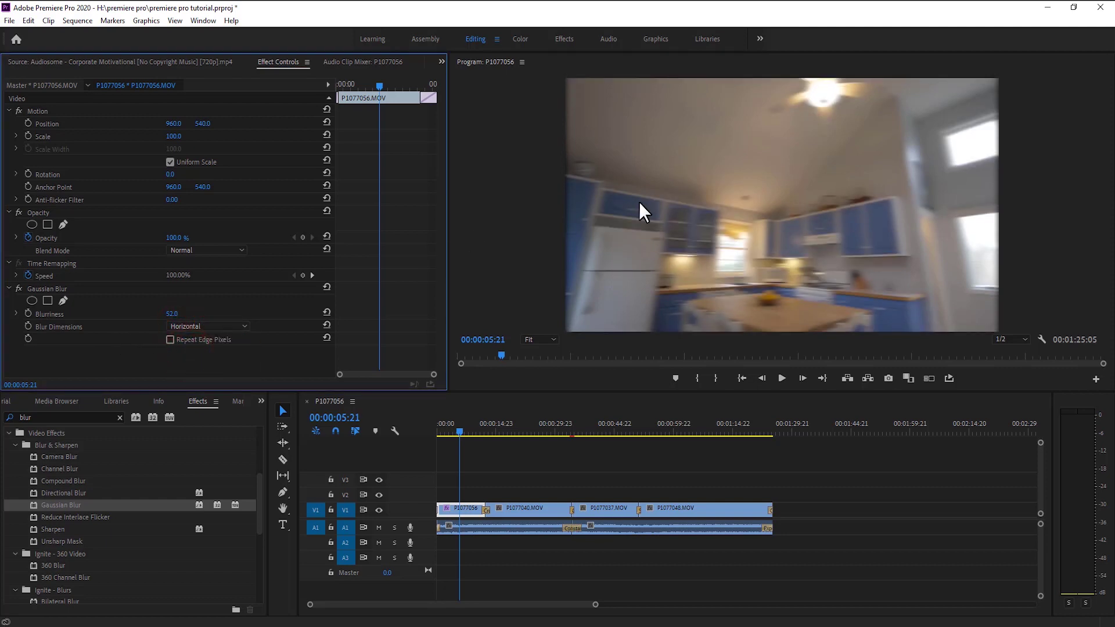
{"action": "left_click", "coordinate": [194, 324]}
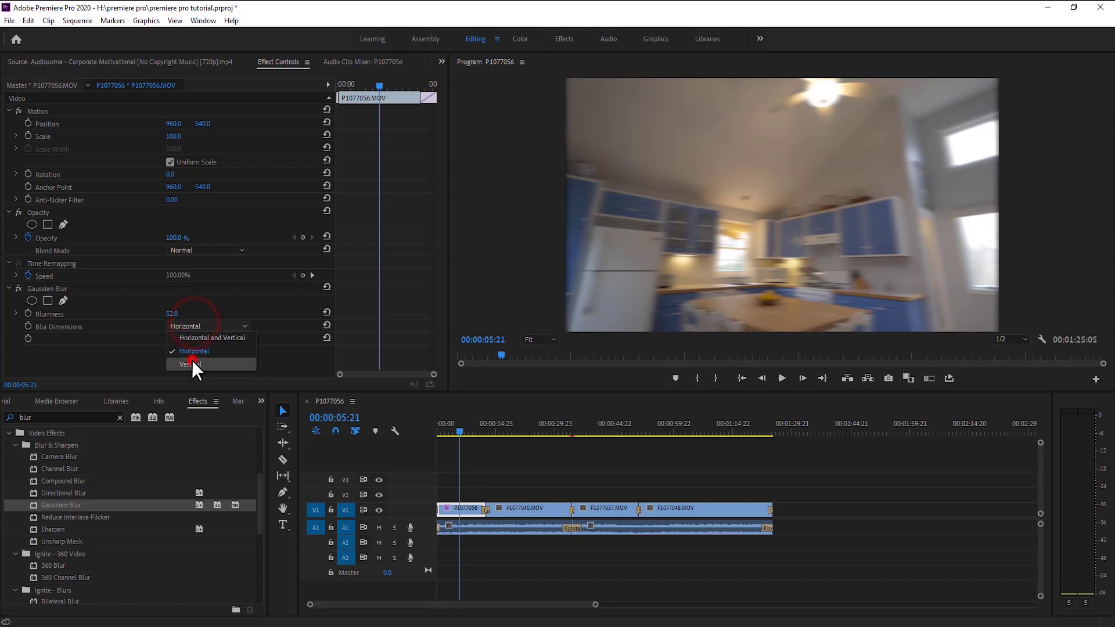
{"action": "left_click", "coordinate": [192, 362]}
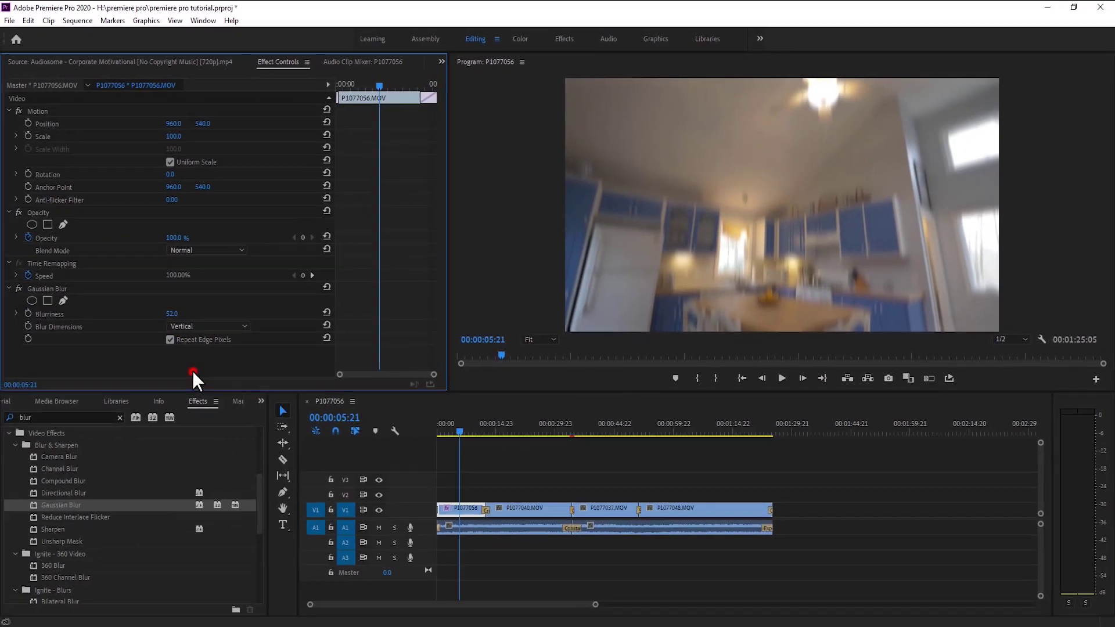
{"action": "left_click", "coordinate": [266, 531]}
{"action": "left_click", "coordinate": [194, 326]}
{"action": "left_click", "coordinate": [195, 340]}
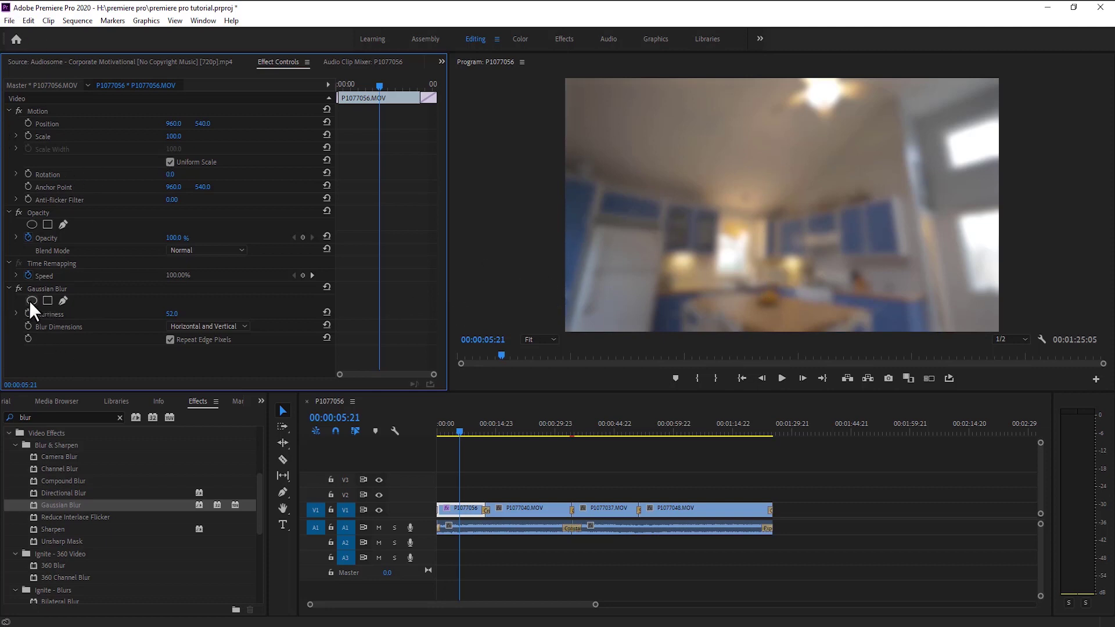
- Draw a closed free-draw bezier mask around the ceiling light and check Inverted
{"action": "left_click", "coordinate": [61, 301]}
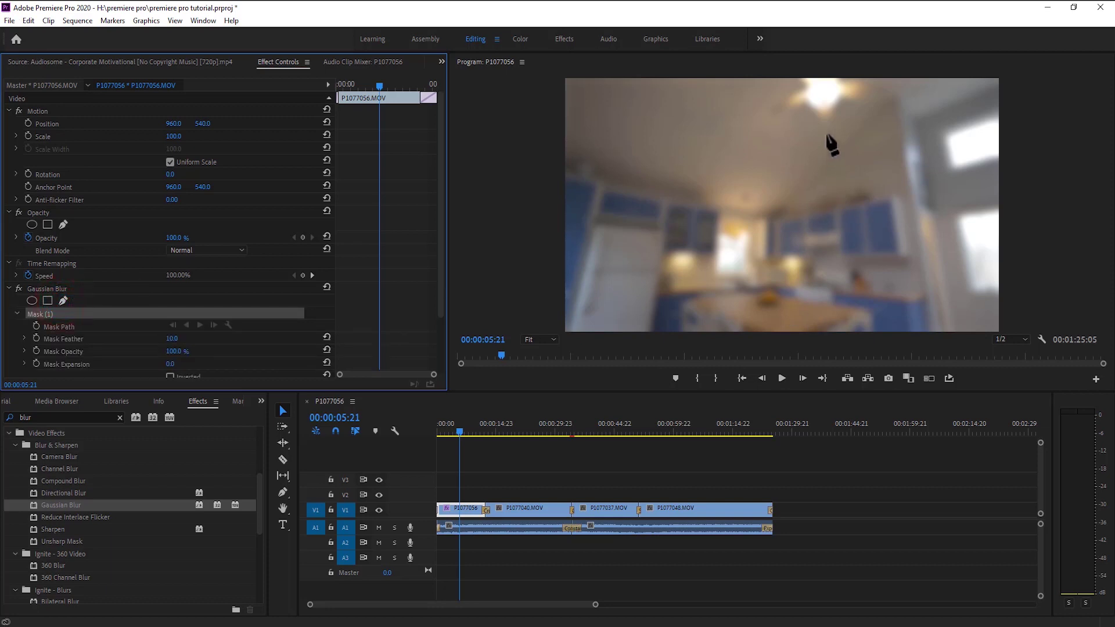
{"action": "left_click", "coordinate": [799, 86]}
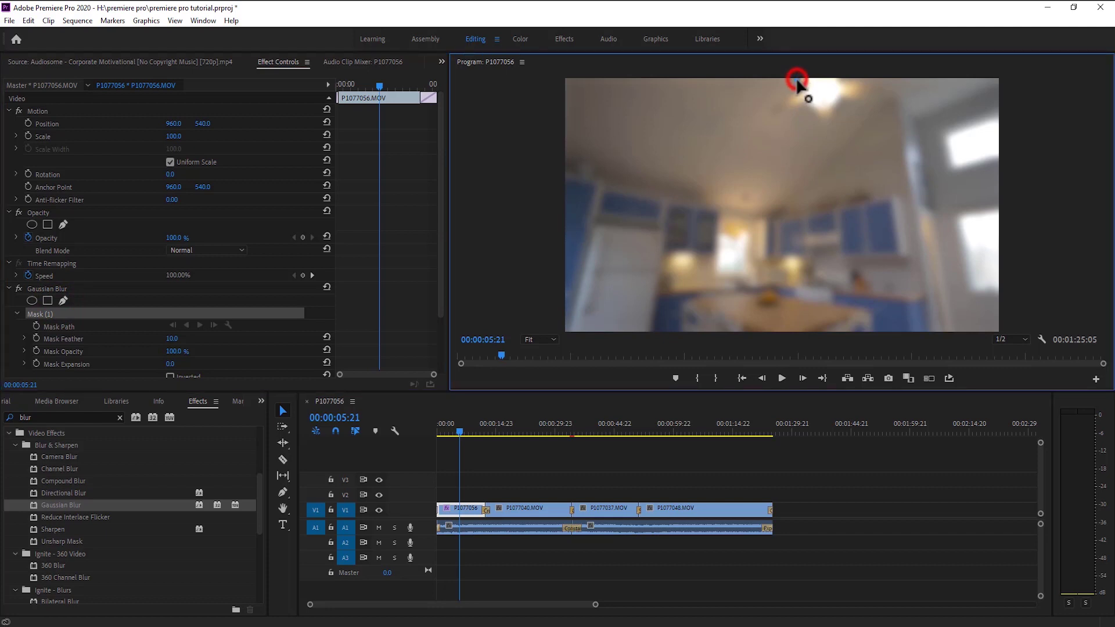
{"action": "left_click", "coordinate": [777, 112]}
{"action": "left_click", "coordinate": [825, 128]}
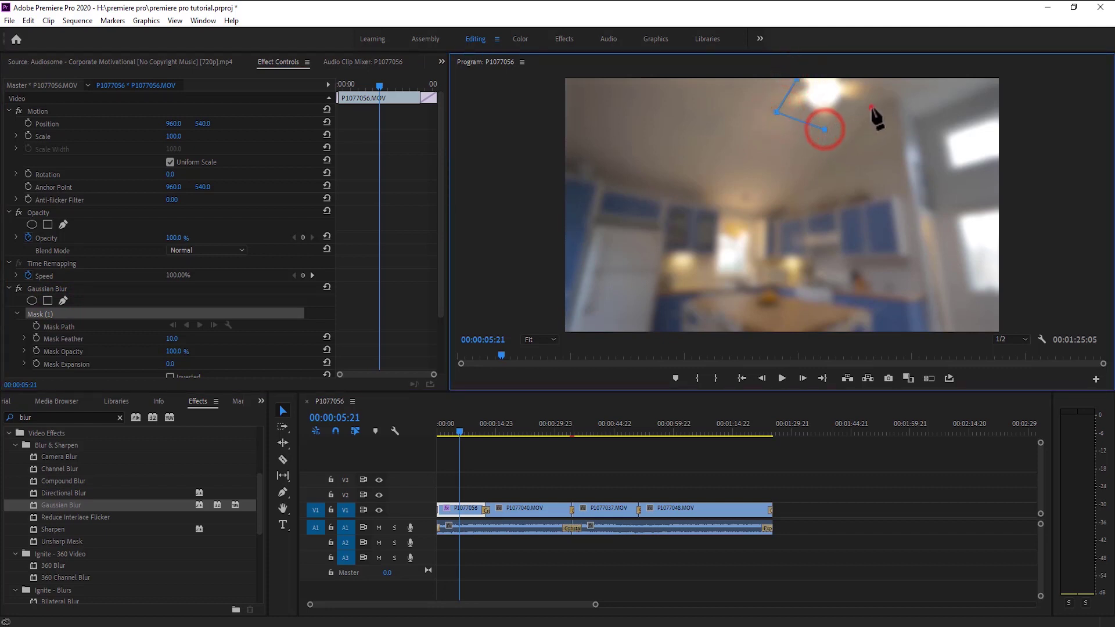
{"action": "left_click", "coordinate": [869, 109]}
{"action": "left_click", "coordinate": [857, 80]}
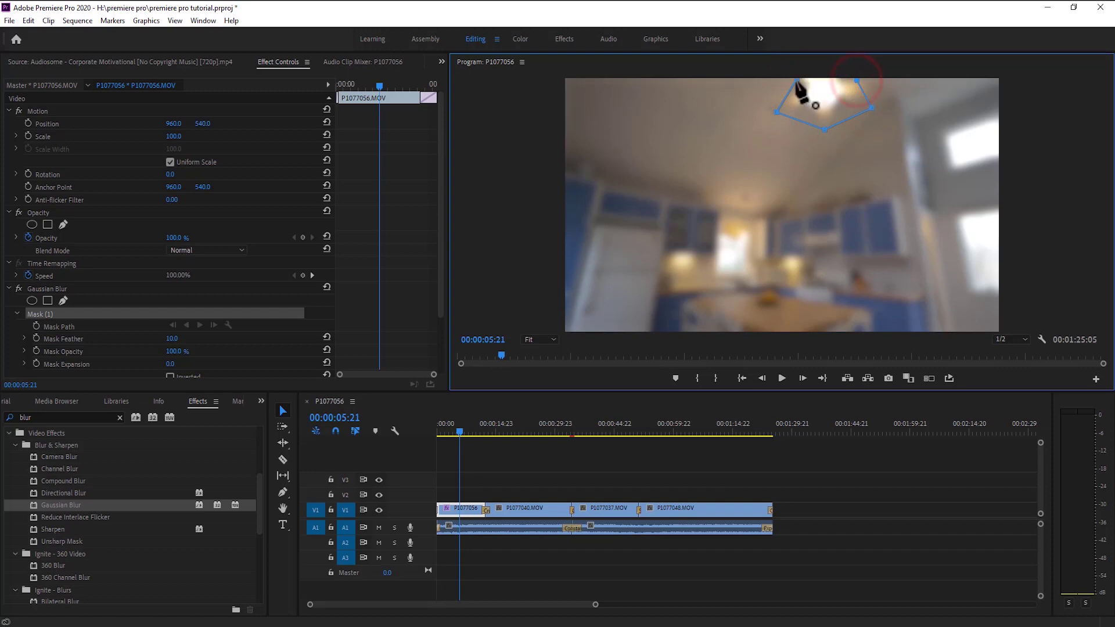
{"action": "left_click", "coordinate": [796, 79]}
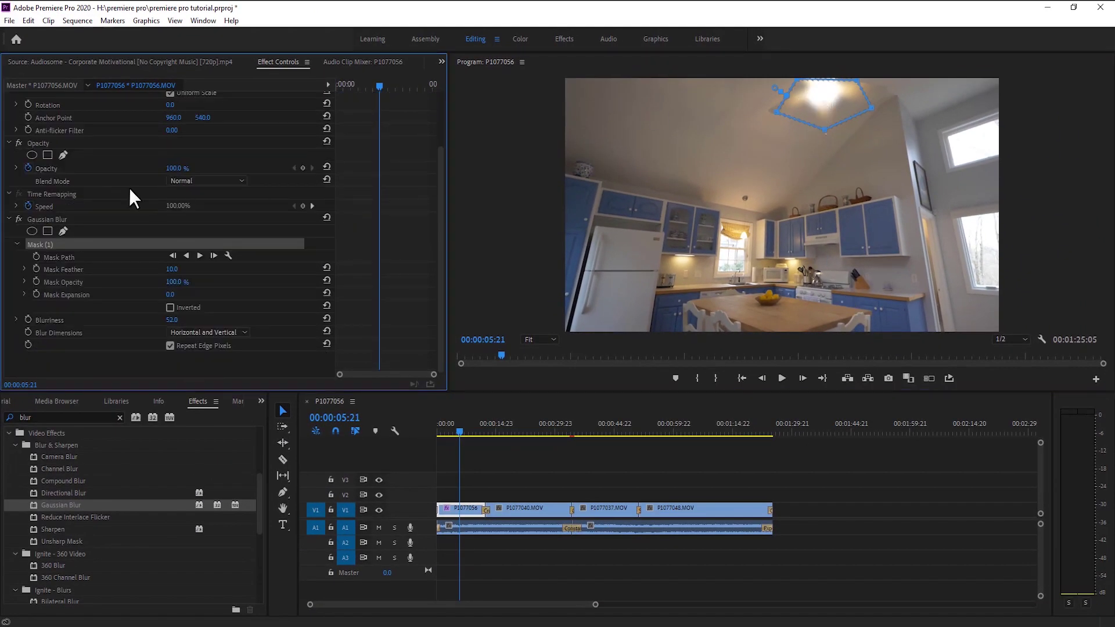
{"action": "left_click", "coordinate": [170, 307]}
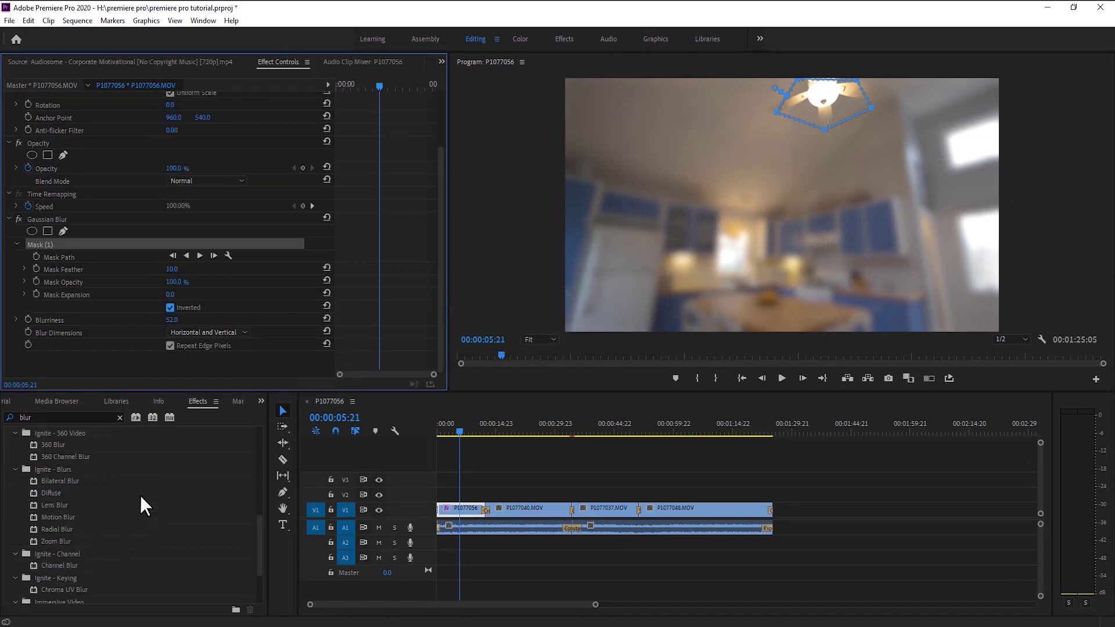
- Expand Video Effects and scroll down to the Distort folder with Magnify, Mirror and Offset
{"action": "left_click", "coordinate": [7, 481]}
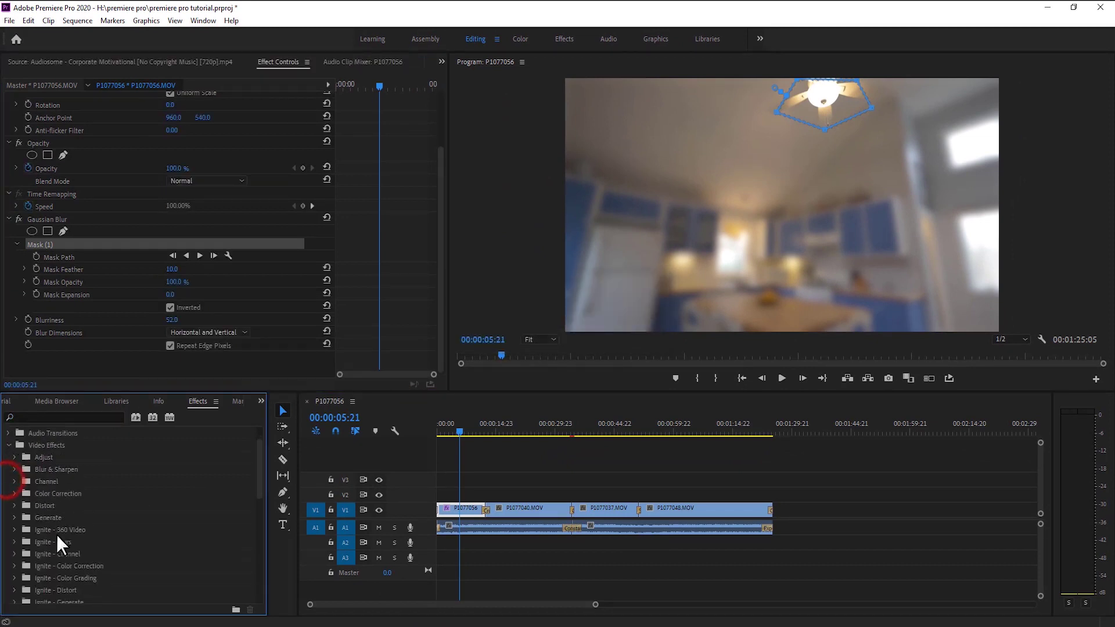
{"action": "scroll", "coordinate": [48, 560], "scroll_direction": "down", "scroll_amount": 2}
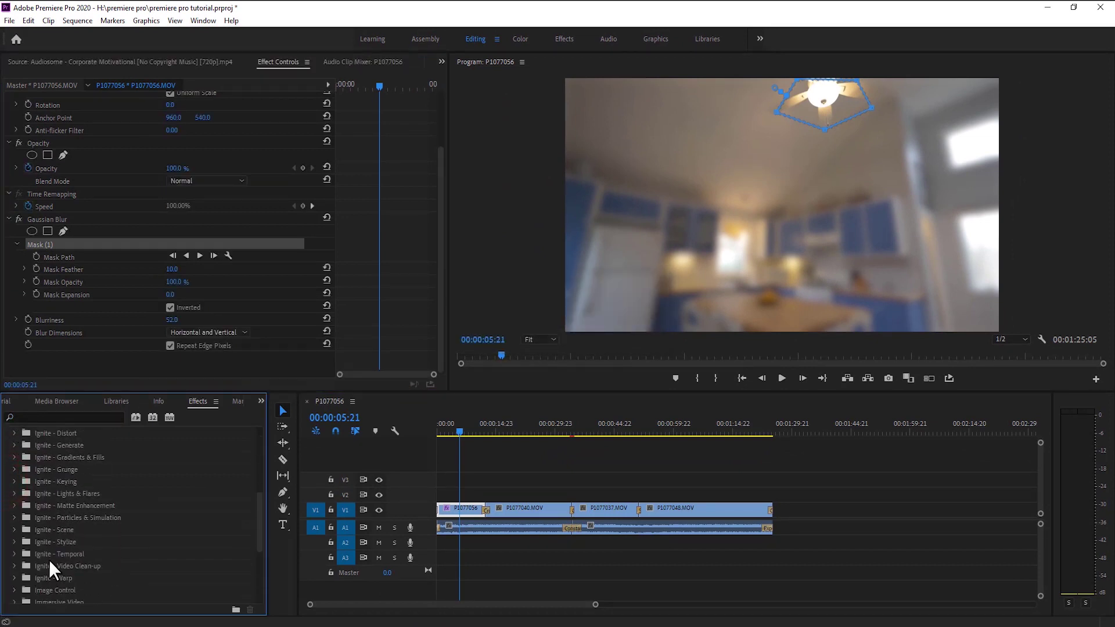
{"action": "scroll", "coordinate": [49, 559], "scroll_direction": "down", "scroll_amount": 1}
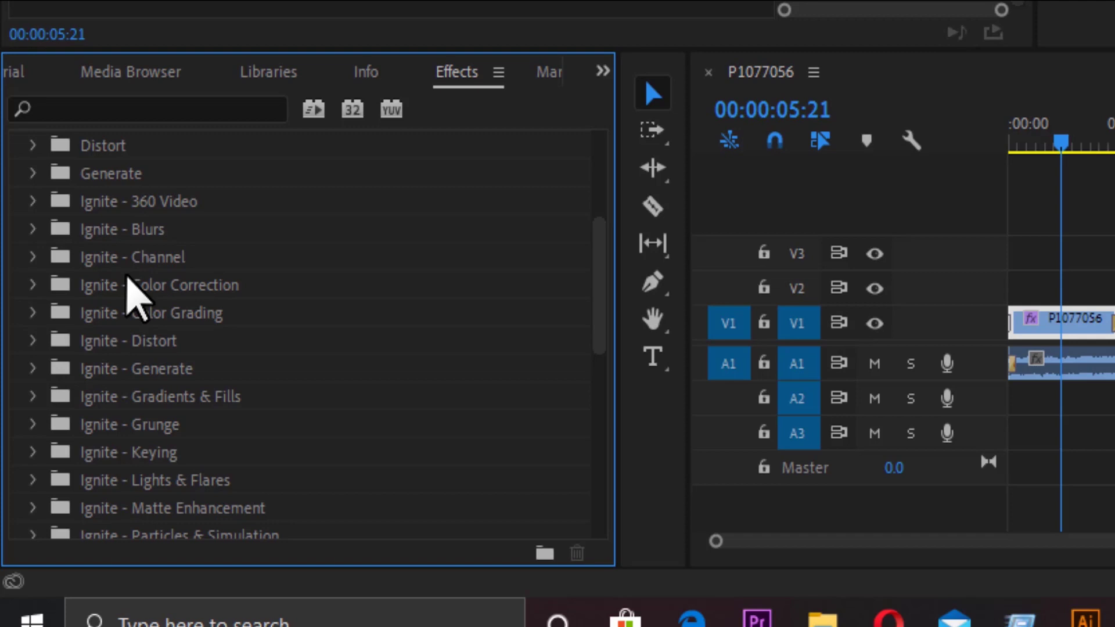
{"action": "scroll", "coordinate": [126, 282], "scroll_direction": "down", "scroll_amount": 2}
{"action": "scroll", "coordinate": [127, 281], "scroll_direction": "down", "scroll_amount": 2}
{"action": "scroll", "coordinate": [127, 281], "scroll_direction": "down", "scroll_amount": 2}
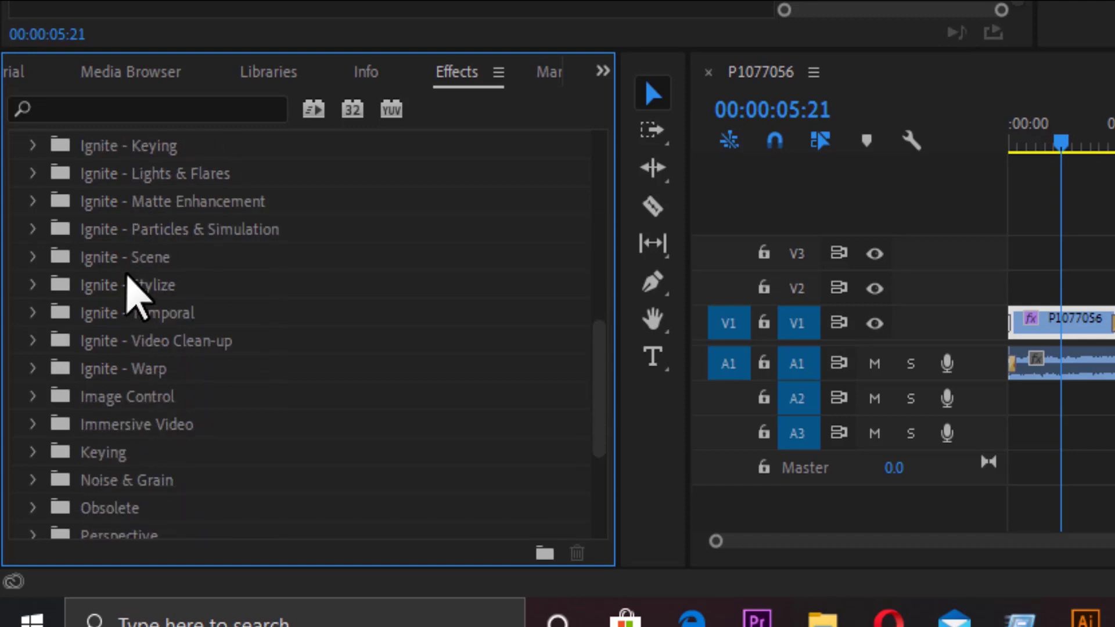
{"action": "scroll", "coordinate": [127, 276], "scroll_direction": "down", "scroll_amount": 1}
{"action": "scroll", "coordinate": [127, 276], "scroll_direction": "down", "scroll_amount": 1}
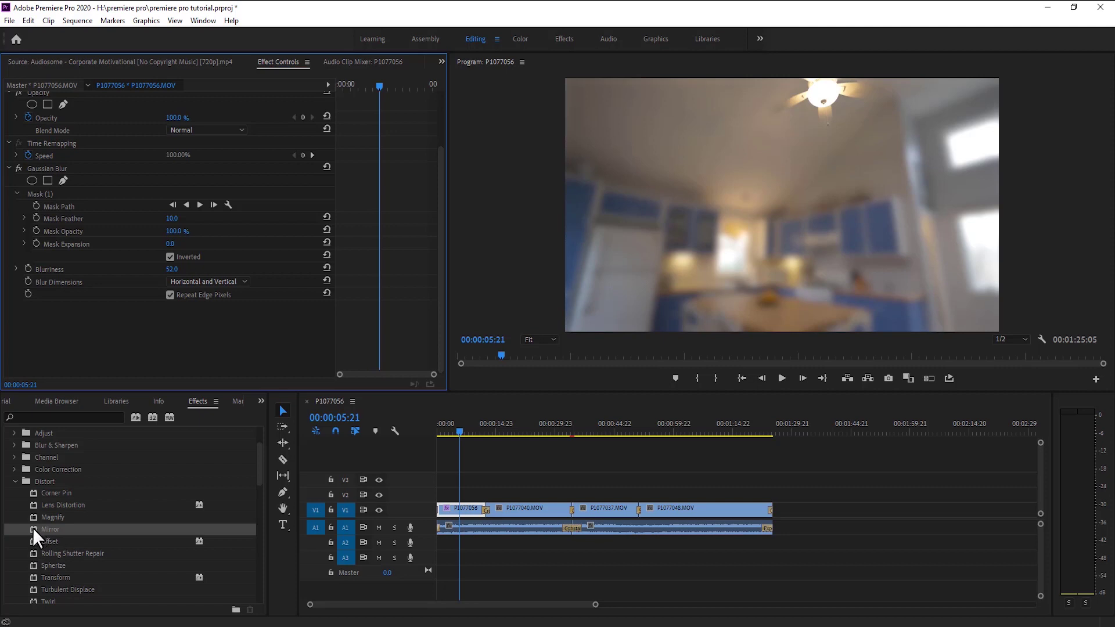
- Apply Distort > Mirror to the kitchen clip, set Reflection Center X to 953, then disable it
{"action": "left_click_drag", "start_coordinate": [33, 530], "coordinate": [461, 509]}
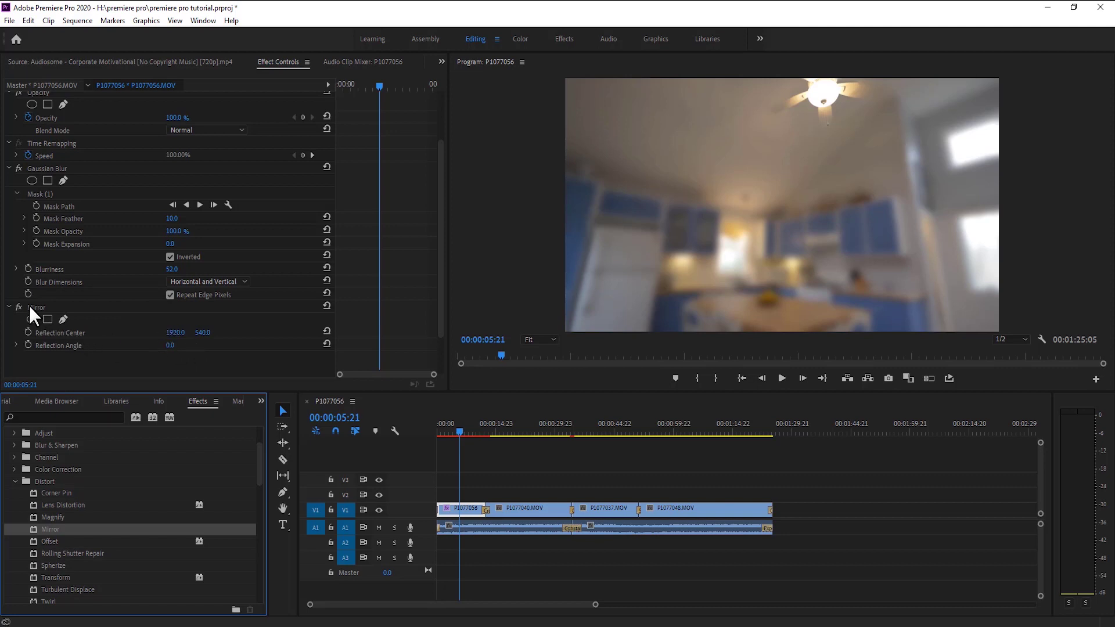
{"action": "left_click", "coordinate": [178, 345]}
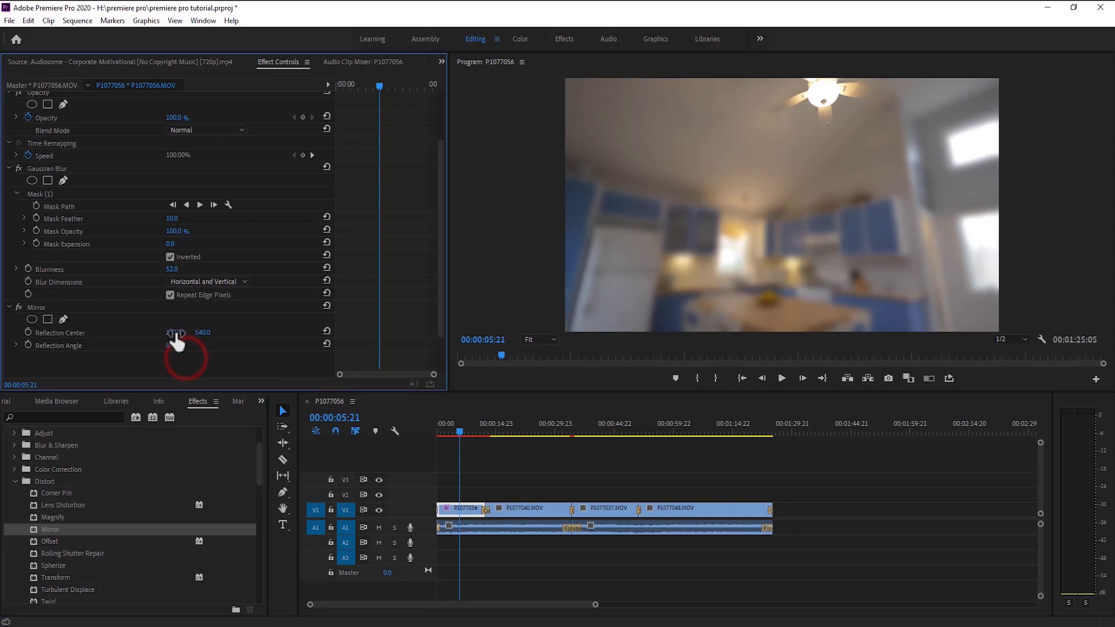
{"action": "mouse_move", "coordinate": [175, 332]}
{"action": "left_mouse_down"}
{"action": "mouse_move", "coordinate": [87, 332]}
{"action": "mouse_move", "coordinate": [86, 375]}
{"action": "left_mouse_up"}
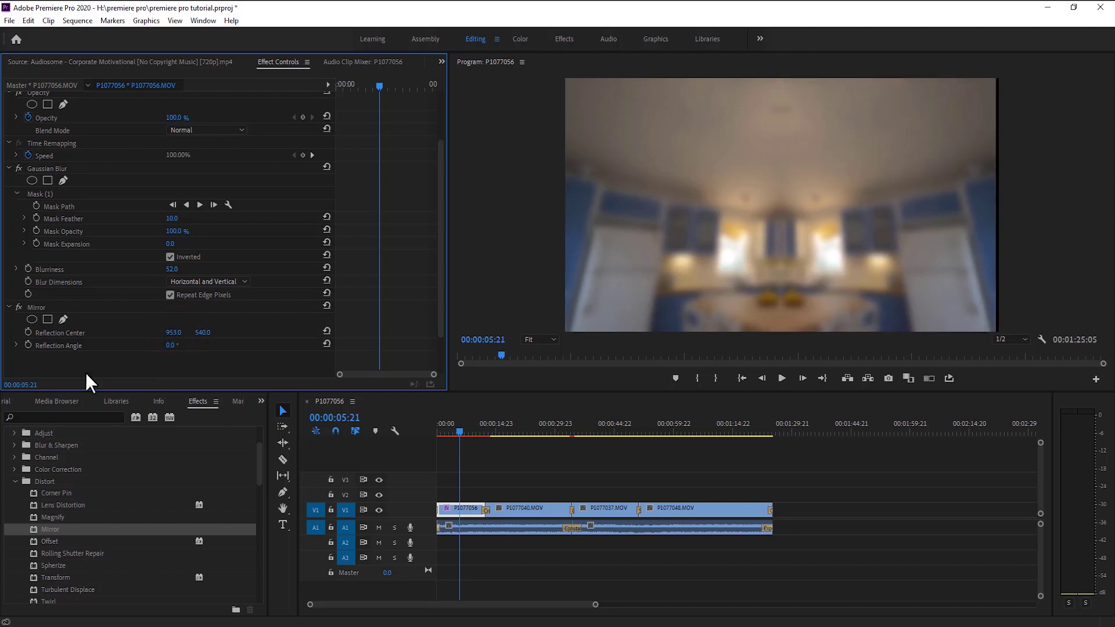
{"action": "left_click", "coordinate": [17, 307]}
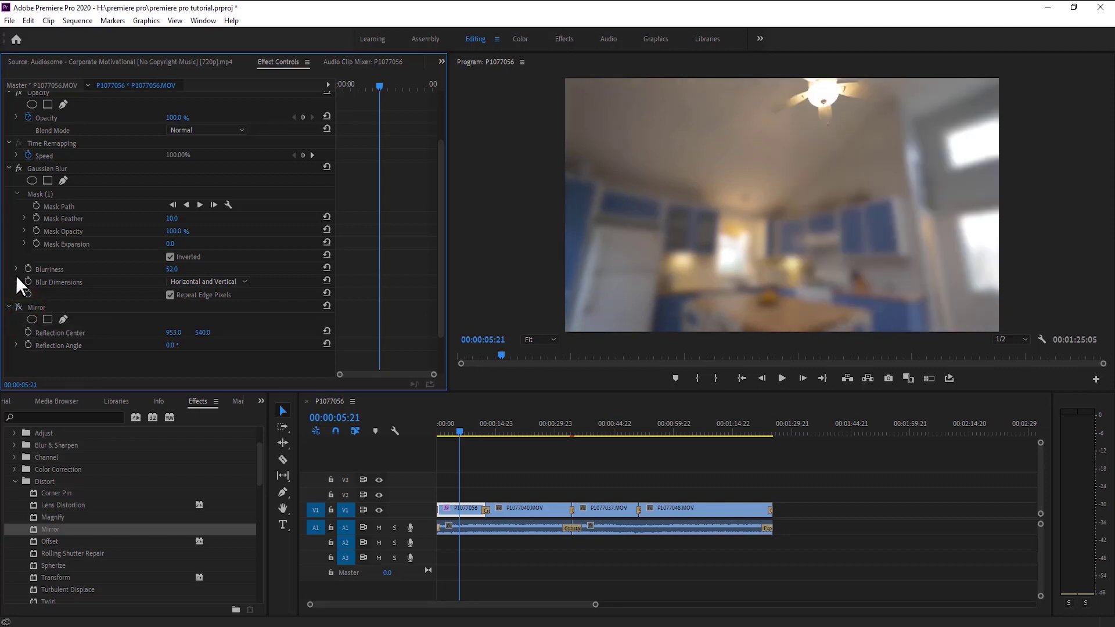
- Turn off Gaussian Blur, re-enable Mirror, and experiment with its Reflection Center and Angle
{"action": "left_click", "coordinate": [16, 169]}
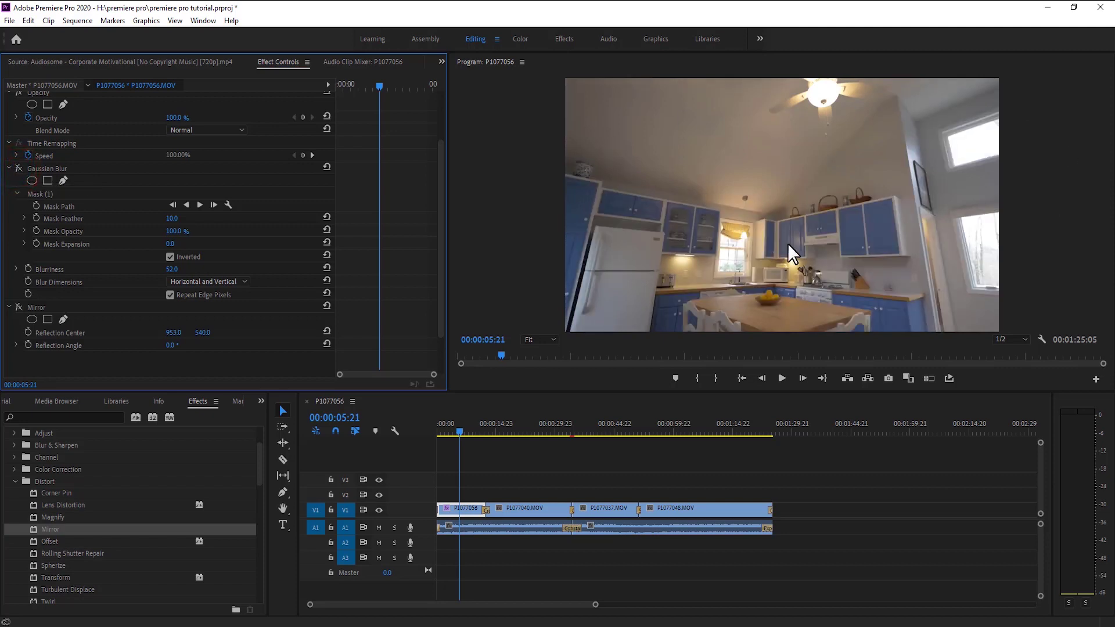
{"action": "left_click", "coordinate": [21, 309]}
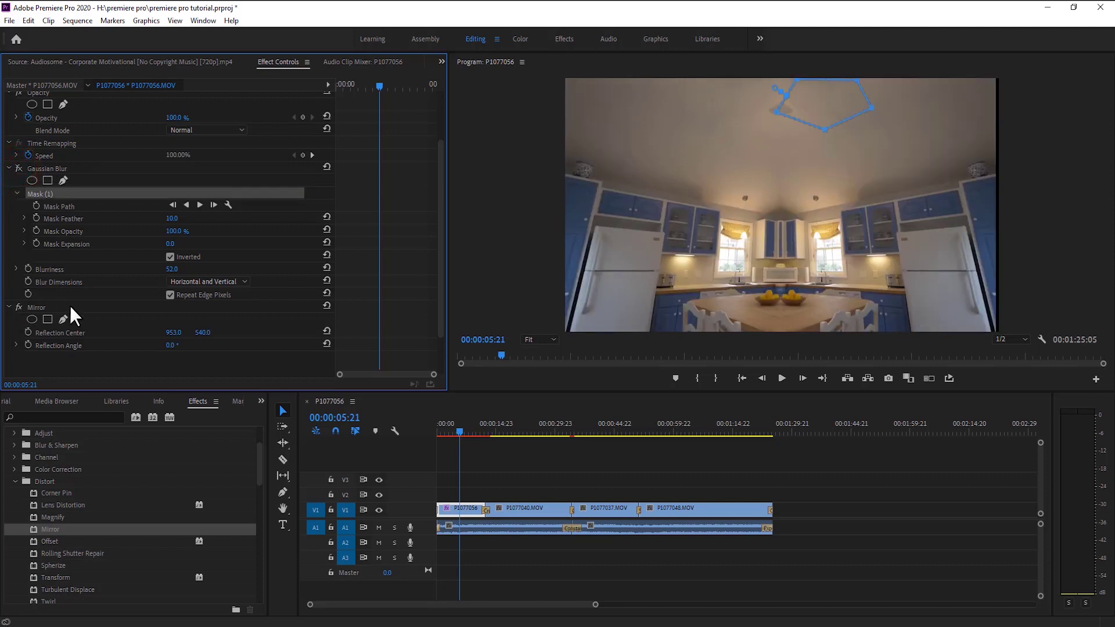
{"action": "left_click", "coordinate": [38, 308]}
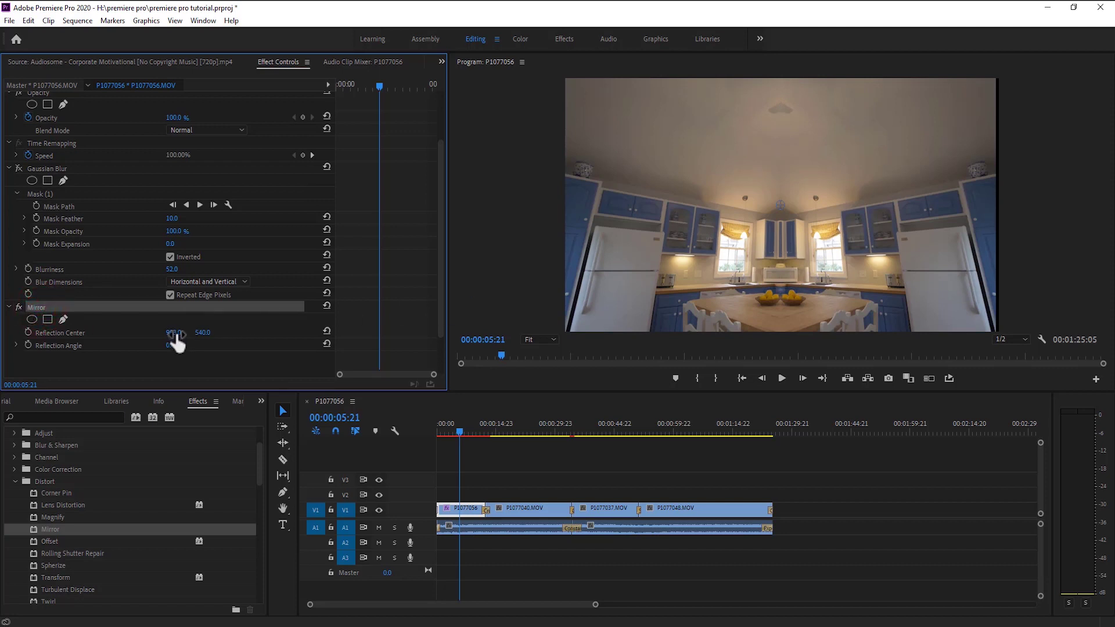
{"action": "mouse_move", "coordinate": [174, 333]}
{"action": "left_mouse_down"}
{"action": "mouse_move", "coordinate": [200, 332]}
{"action": "mouse_move", "coordinate": [139, 332]}
{"action": "mouse_move", "coordinate": [209, 332]}
{"action": "left_mouse_up"}
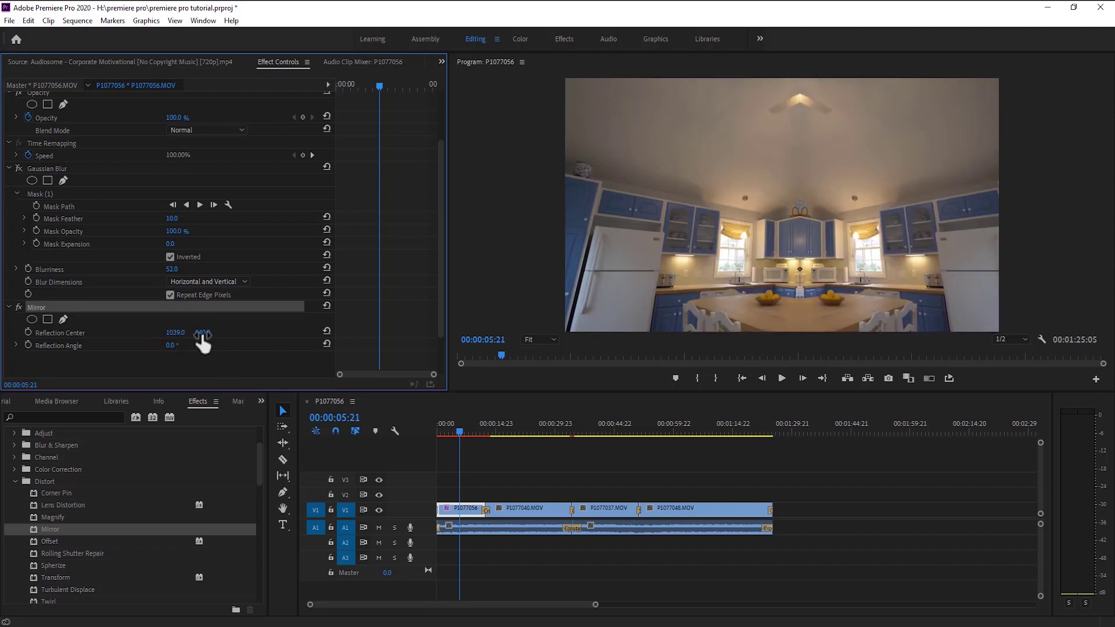
{"action": "left_click_drag", "start_coordinate": [203, 334], "coordinate": [243, 334]}
{"action": "left_click_drag", "start_coordinate": [168, 344], "coordinate": [350, 332]}
{"action": "left_click", "coordinate": [203, 331]}
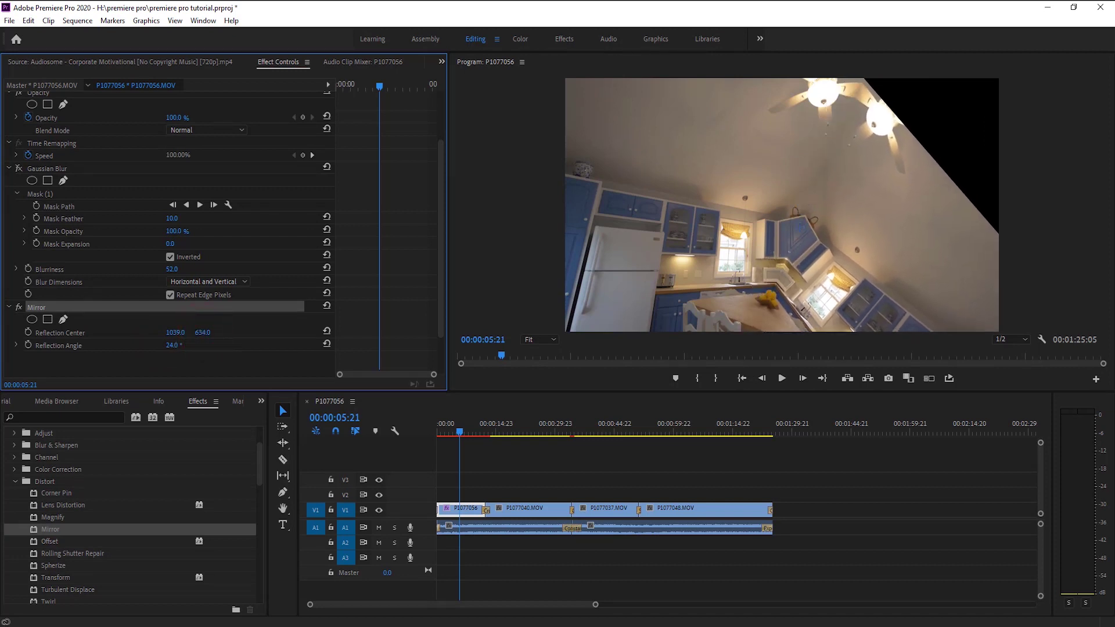
{"action": "mouse_move", "coordinate": [169, 345]}
{"action": "left_mouse_down"}
{"action": "mouse_move", "coordinate": [207, 345]}
{"action": "mouse_move", "coordinate": [170, 345]}
{"action": "left_mouse_up"}
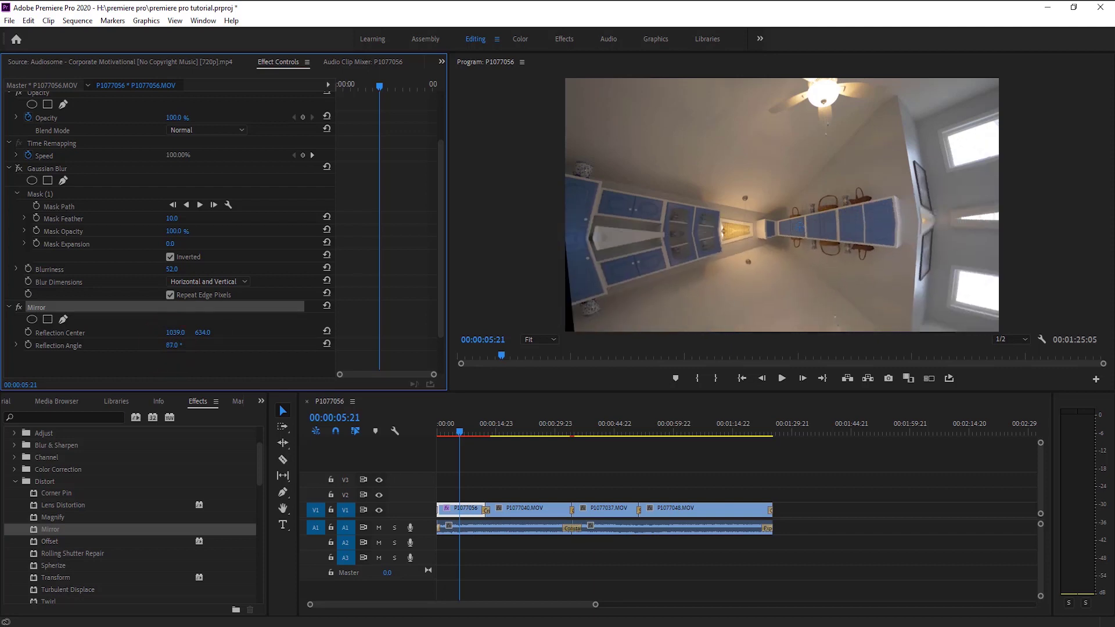
- Compare the clip with Mirror toggled off and on, then delete the Mirror effect
{"action": "scroll", "coordinate": [83, 514], "scroll_direction": "down", "scroll_amount": 2}
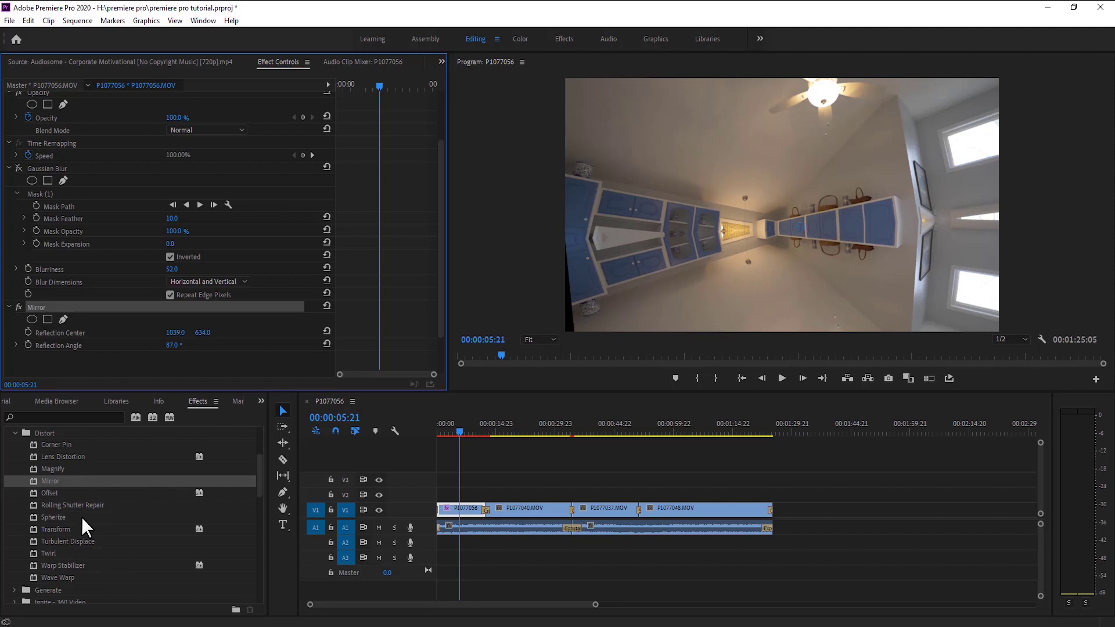
{"action": "left_click", "coordinate": [15, 433]}
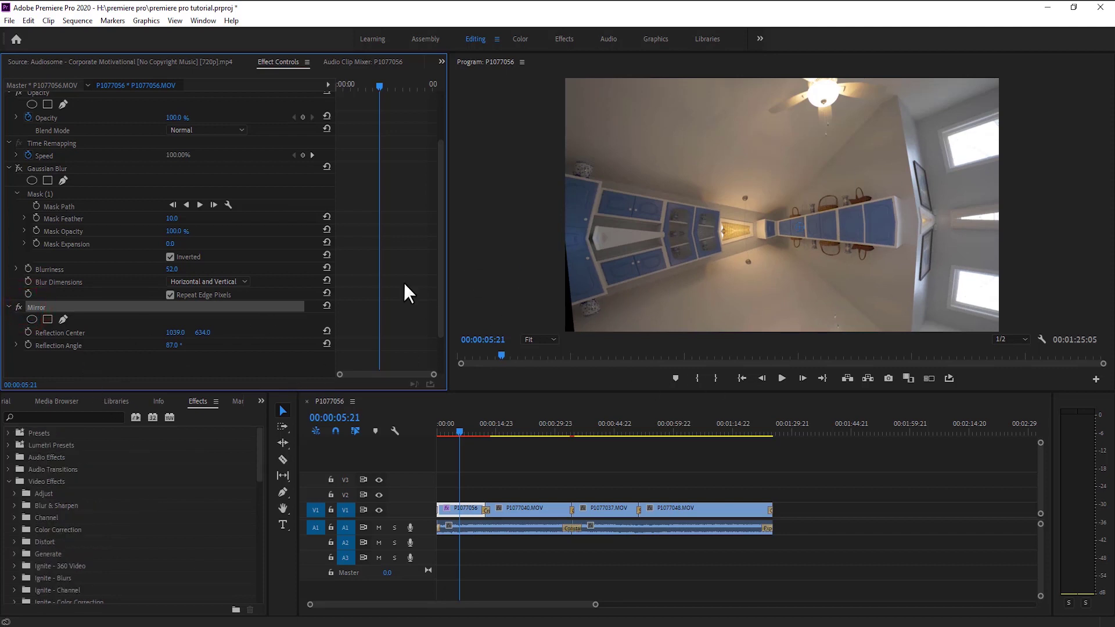
{"action": "left_click", "coordinate": [19, 307]}
{"action": "left_click", "coordinate": [19, 308]}
{"action": "key", "text": "Delete"}
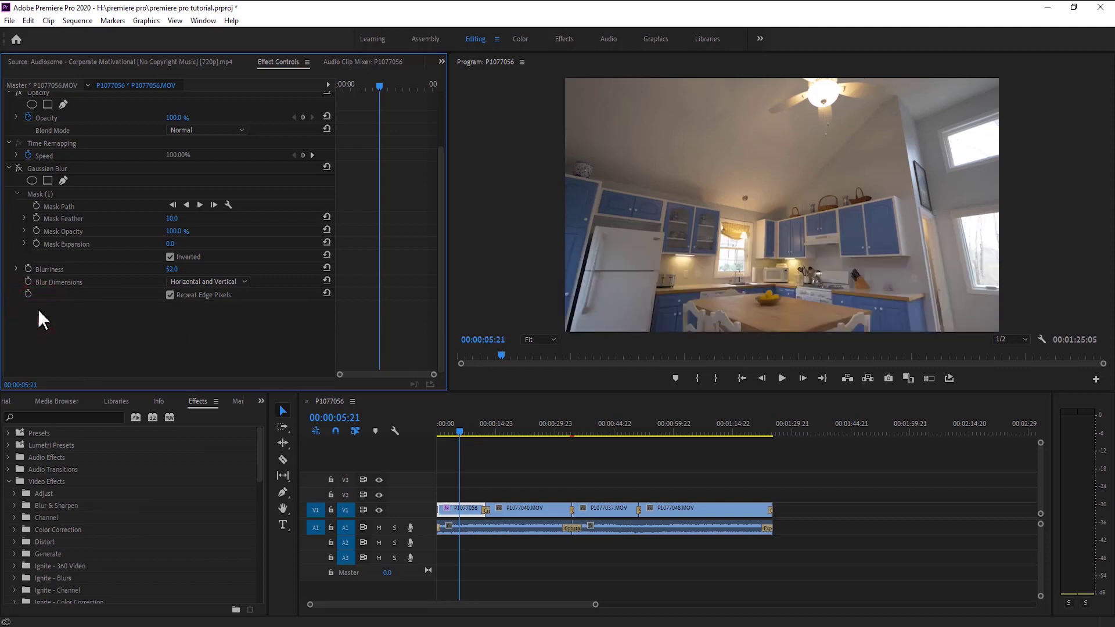
- Re-enable Gaussian Blur, cut it from the clip, and move the playhead to about one second
{"action": "left_click", "coordinate": [17, 169]}
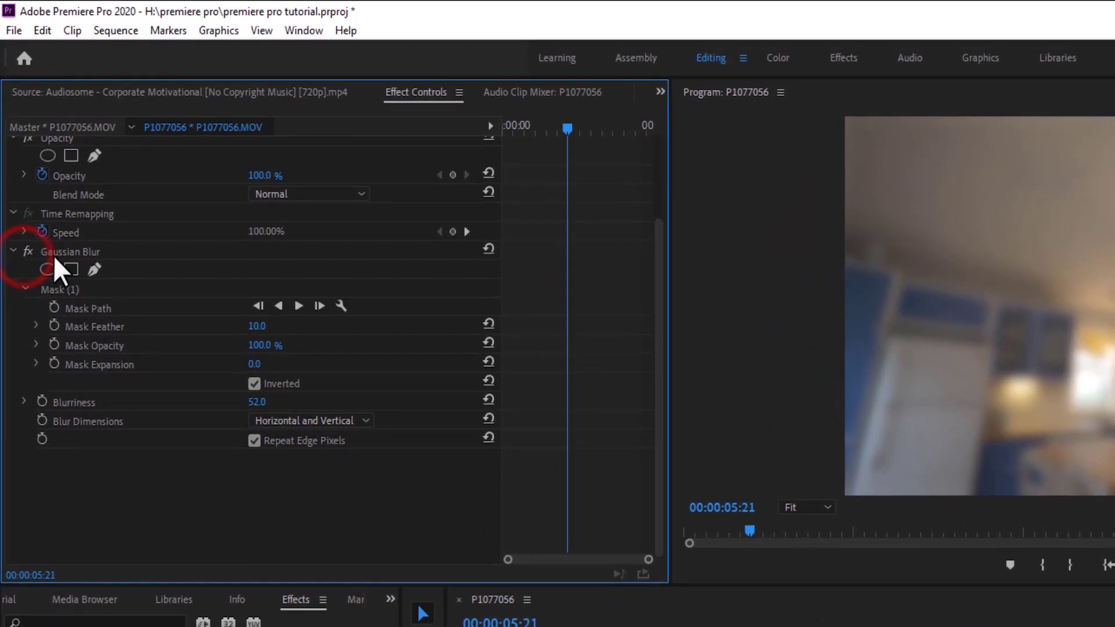
{"action": "left_click", "coordinate": [54, 256]}
{"action": "right_click", "coordinate": [54, 256]}
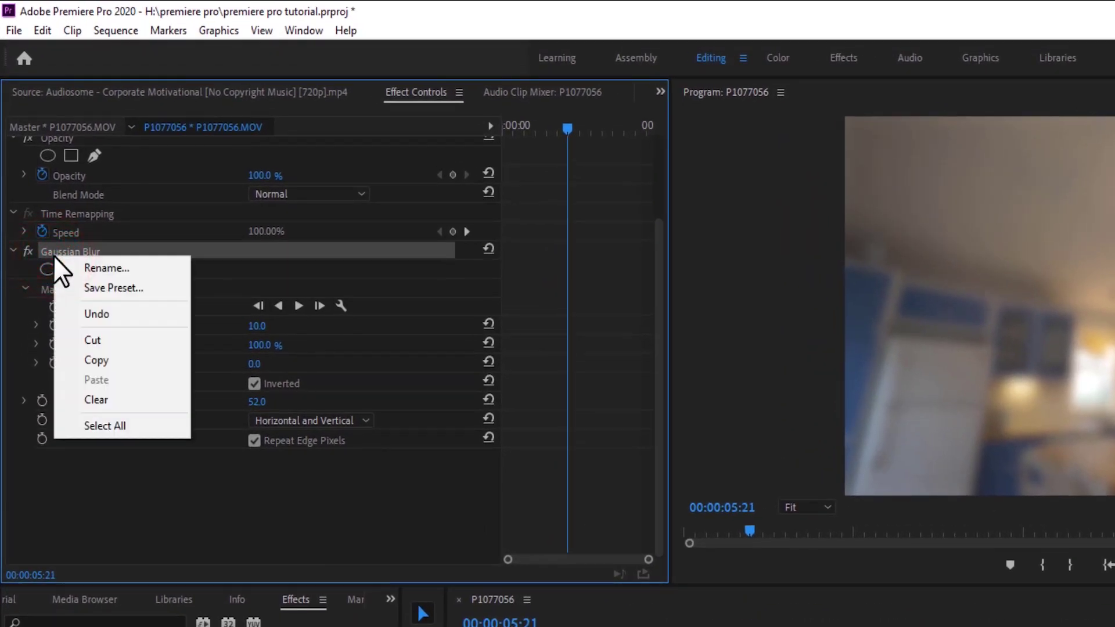
{"action": "left_click", "coordinate": [114, 338]}
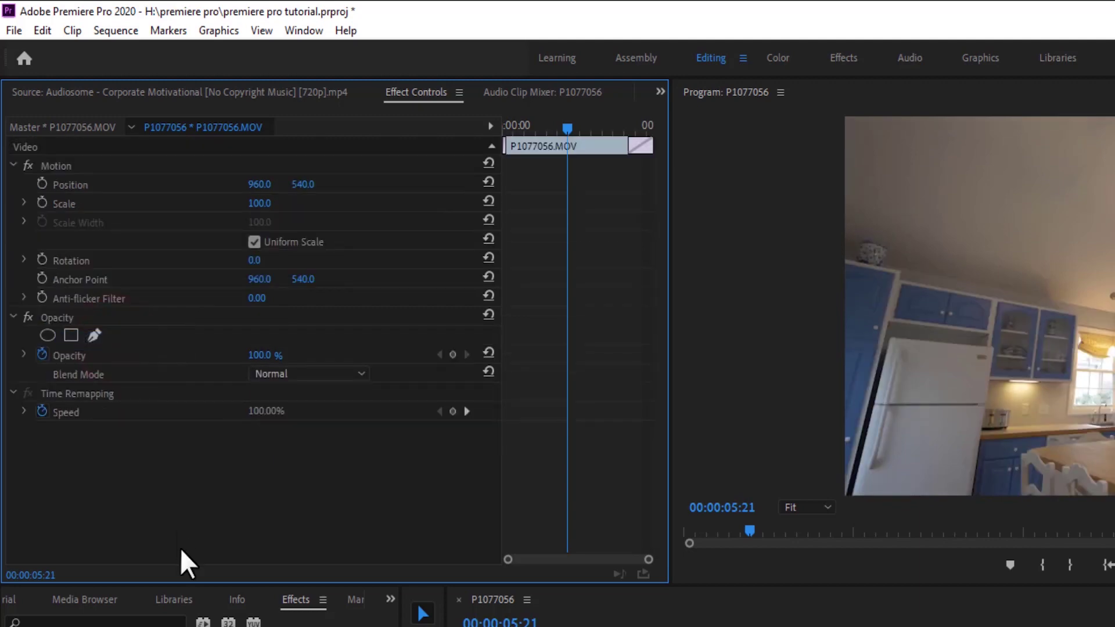
{"action": "left_click_drag", "start_coordinate": [463, 430], "coordinate": [441, 433]}
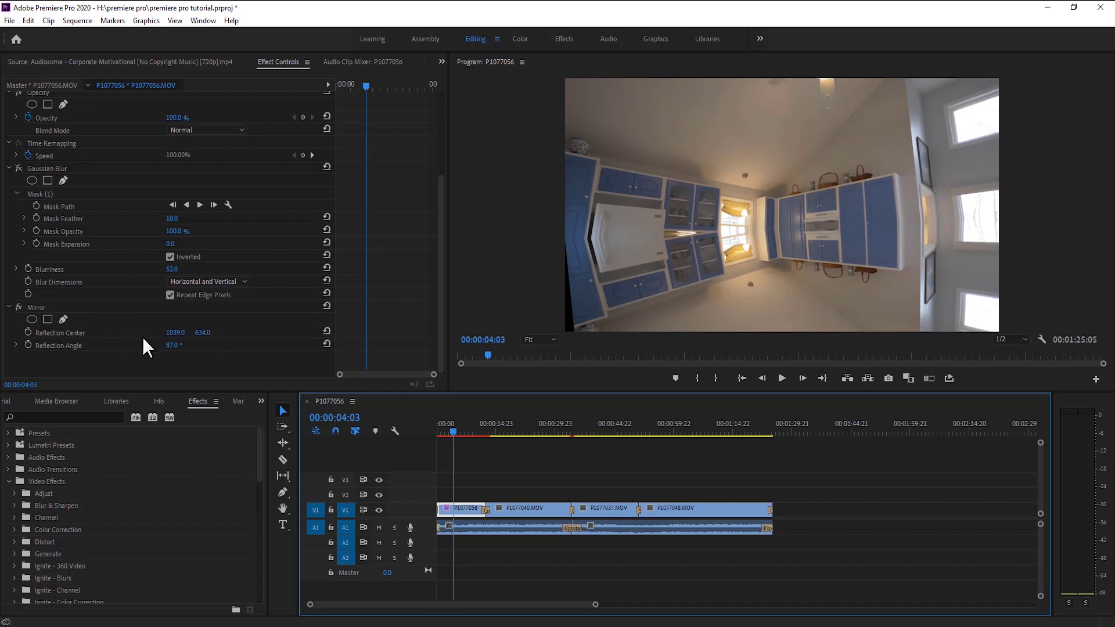
- Reset Mirror Reflection Center to 1920, 540 and Reflection Angle to 0°, then park the playhead at 00:00:00:13
{"action": "left_click", "coordinate": [326, 331]}
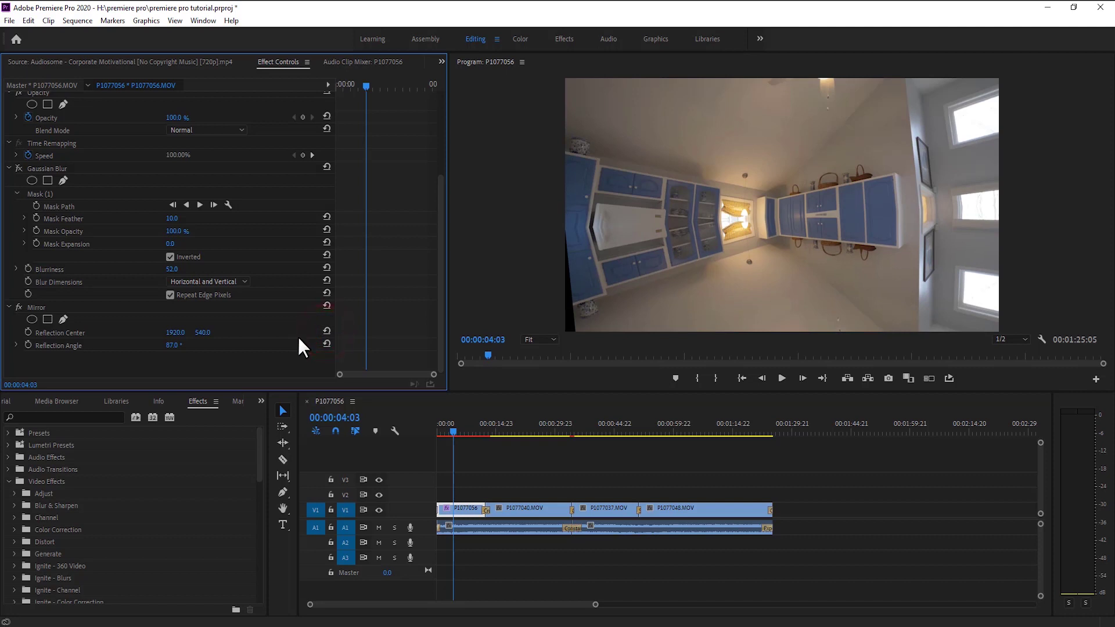
{"action": "left_click", "coordinate": [326, 344]}
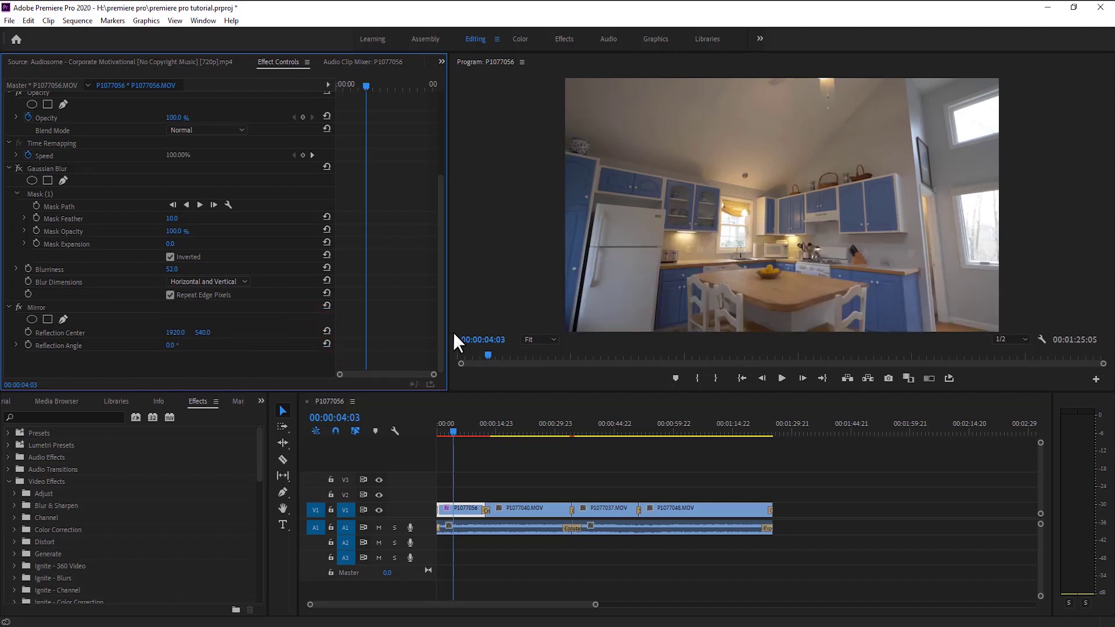
{"action": "left_click_drag", "start_coordinate": [451, 431], "coordinate": [434, 433]}
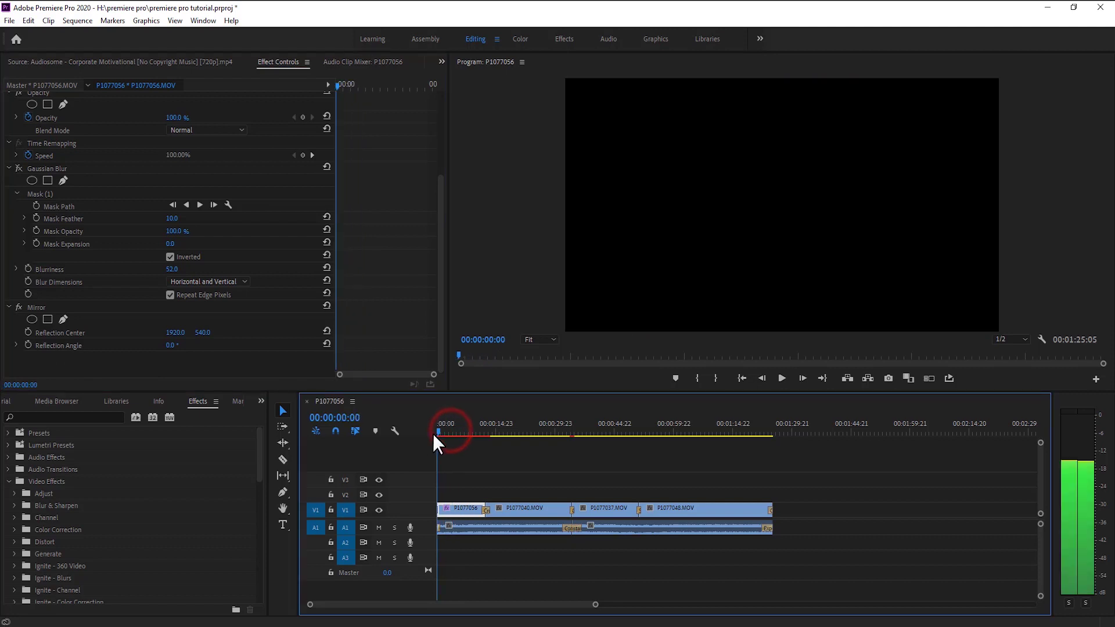
{"action": "left_click_drag", "start_coordinate": [595, 605], "coordinate": [404, 604]}
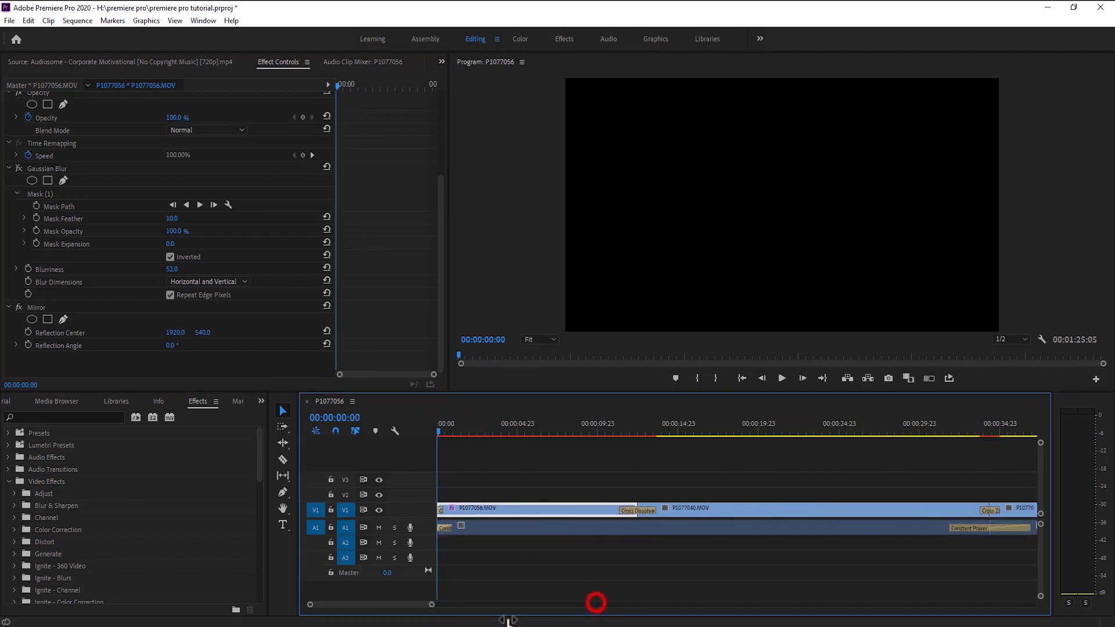
{"action": "left_click_drag", "start_coordinate": [439, 430], "coordinate": [451, 435]}
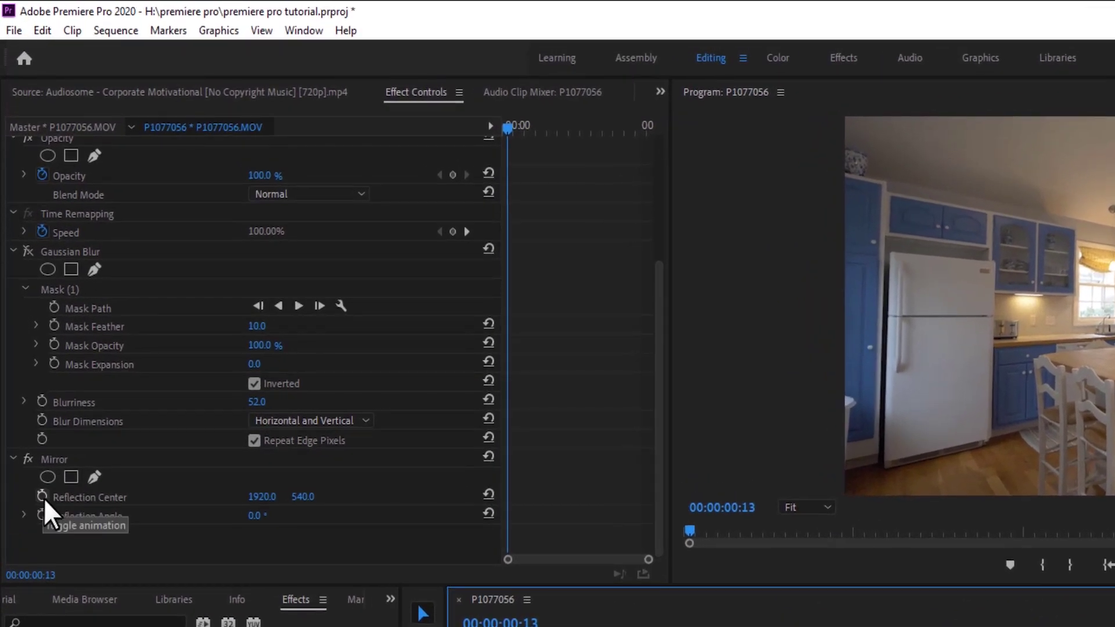
- Keyframe Mirror Reflection Center from 1920 at the start to 980, 540 at 00:00:05:03, with Angle keyframing on
{"action": "left_click", "coordinate": [42, 496]}
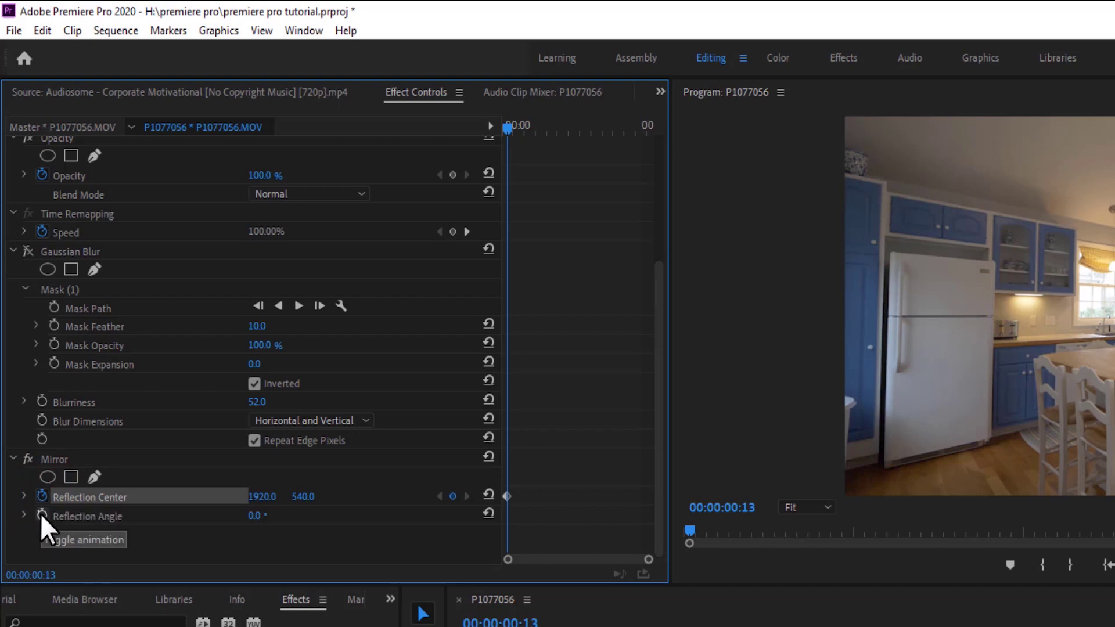
{"action": "left_click", "coordinate": [41, 515]}
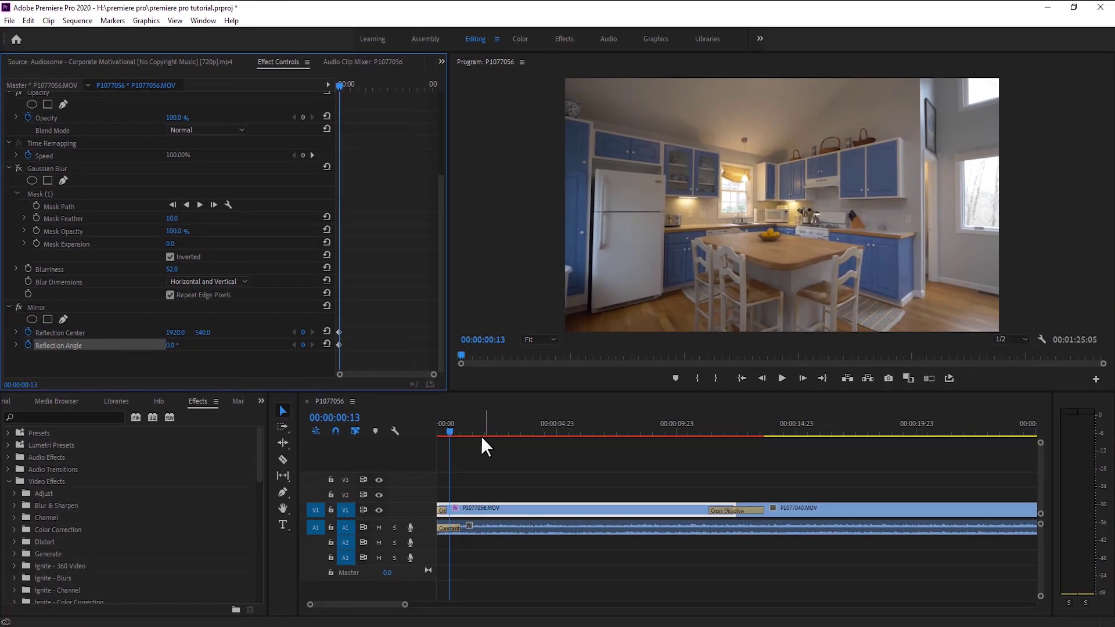
{"action": "left_click_drag", "start_coordinate": [451, 426], "coordinate": [559, 444]}
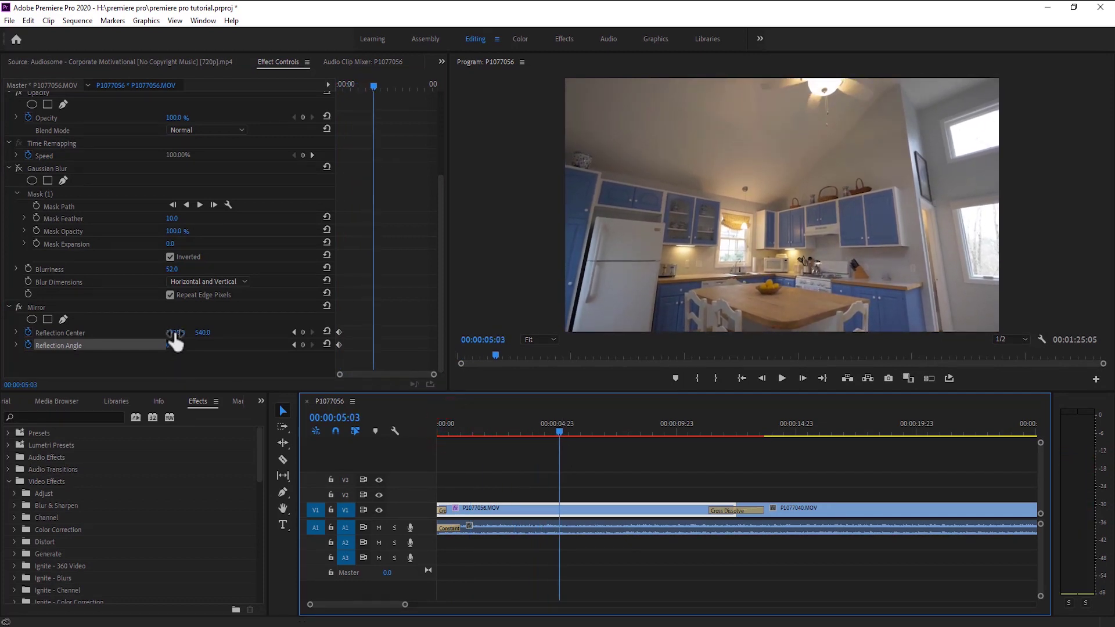
{"action": "mouse_move", "coordinate": [173, 332]}
{"action": "left_mouse_down"}
{"action": "mouse_move", "coordinate": [243, 332]}
{"action": "mouse_move", "coordinate": [216, 332]}
{"action": "left_mouse_up"}
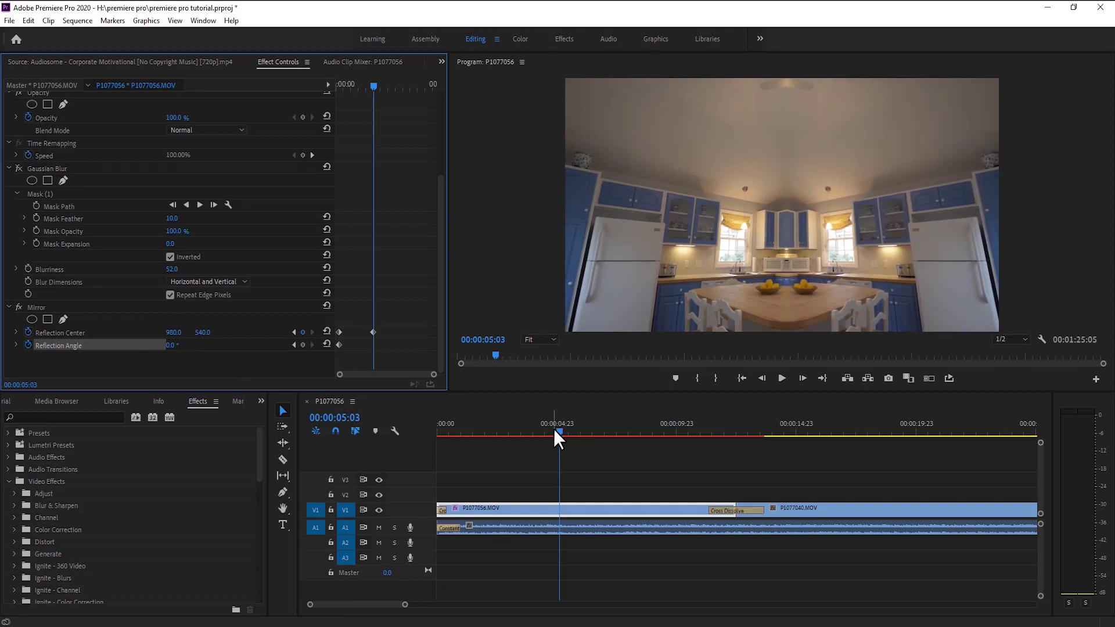
- Keyframe Reflection Angle to 90° at 00:00:08:02, then preview the mirror animation from the start
{"action": "left_click_drag", "start_coordinate": [558, 430], "coordinate": [630, 434]}
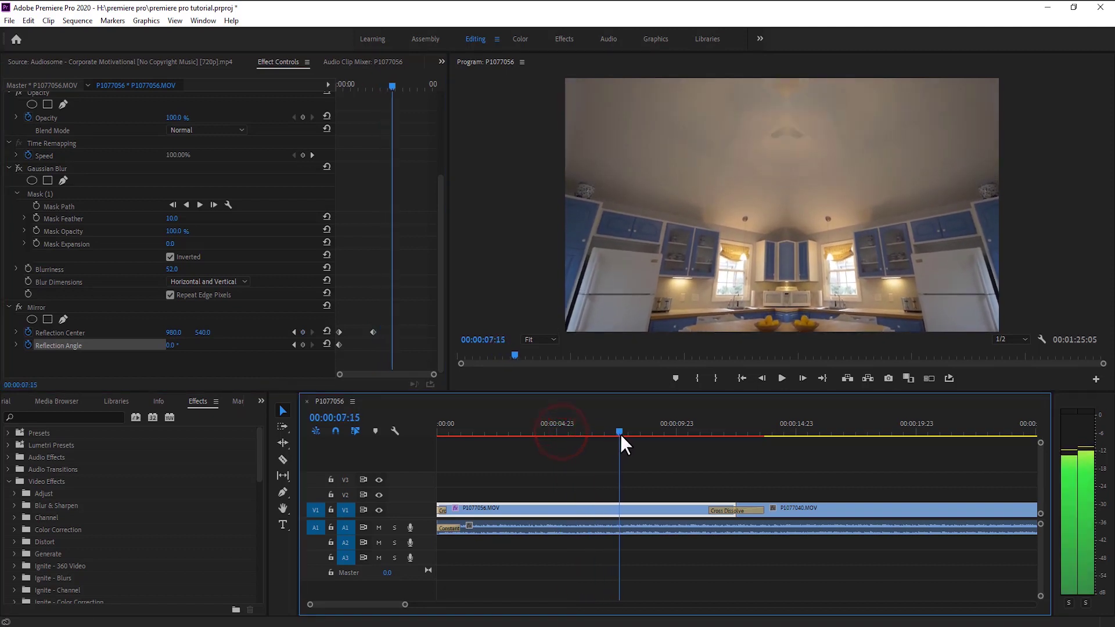
{"action": "left_click_drag", "start_coordinate": [173, 345], "coordinate": [210, 345]}
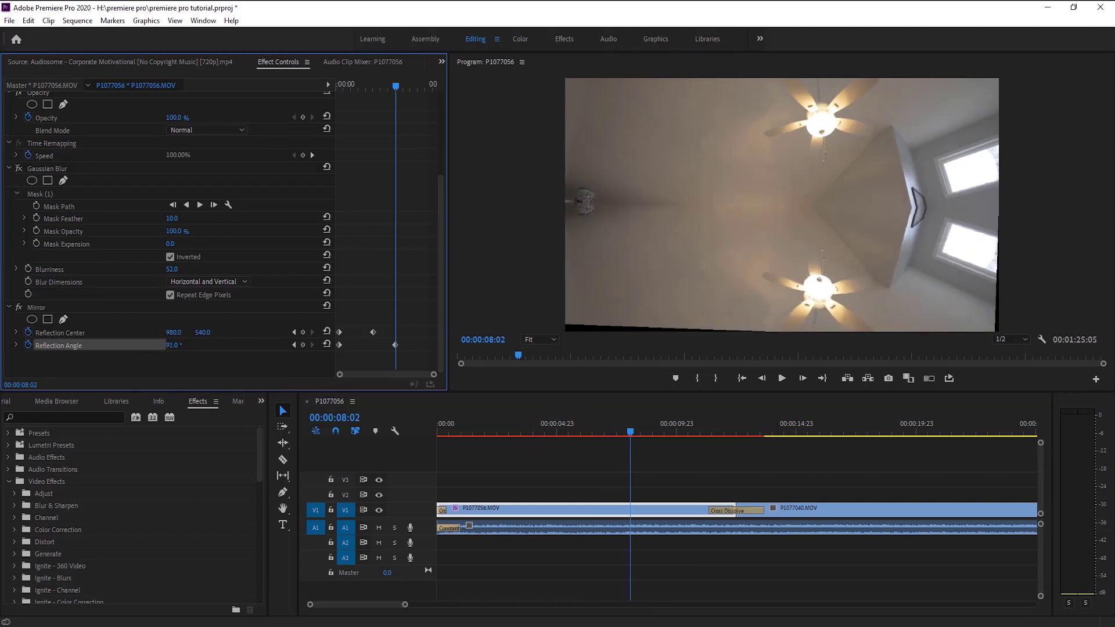
{"action": "left_click_drag", "start_coordinate": [498, 425], "coordinate": [390, 420]}
{"action": "key", "text": "space"}
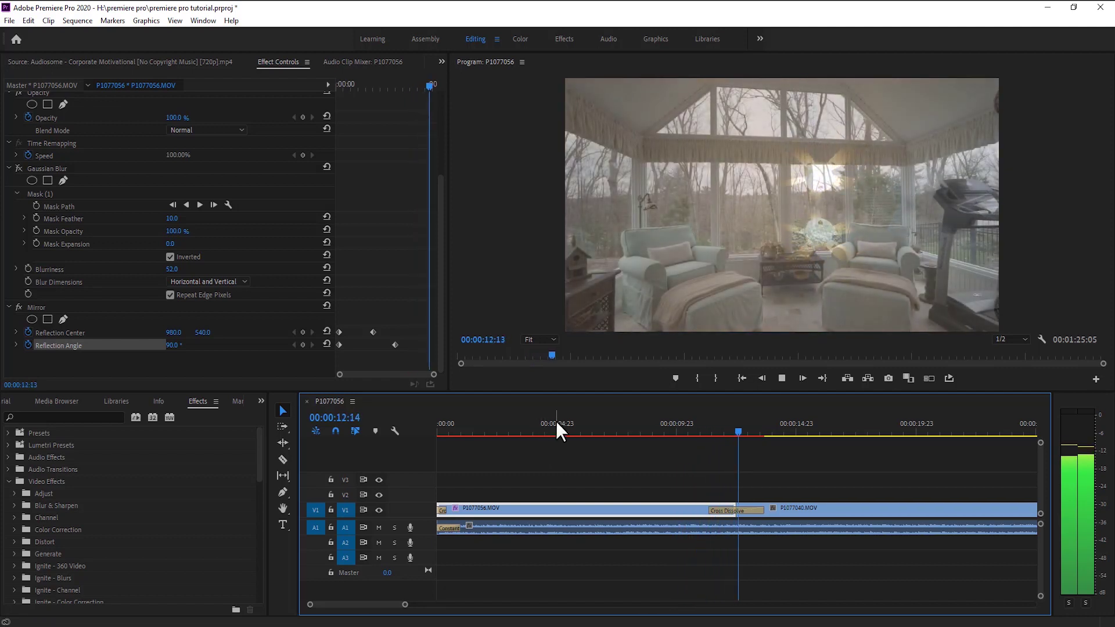
{"action": "left_click_drag", "start_coordinate": [556, 421], "coordinate": [411, 434]}
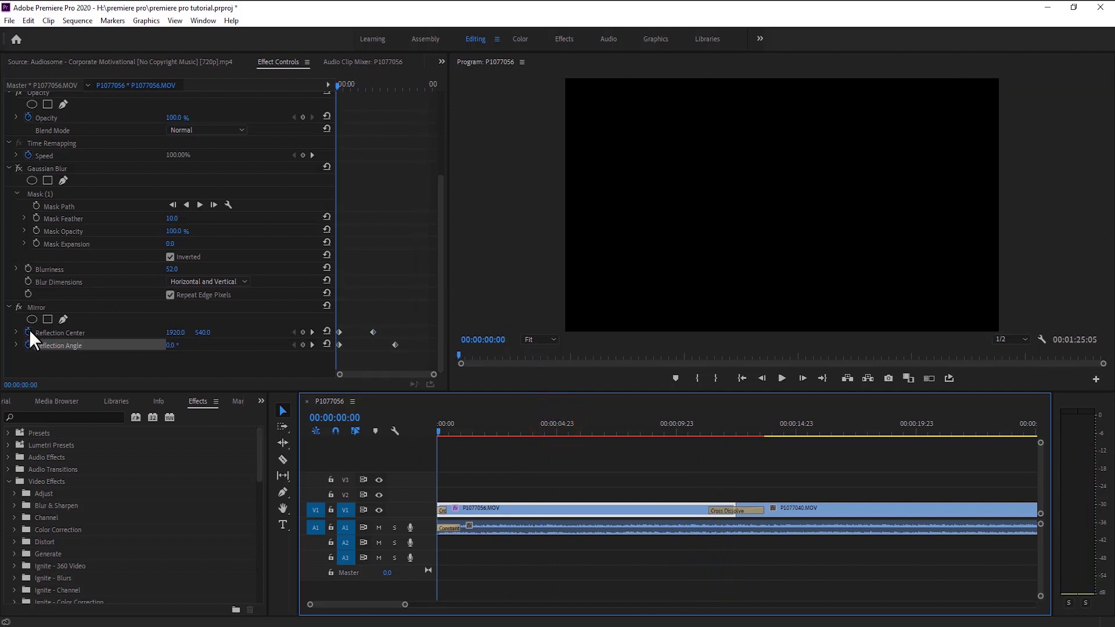
- Delete the Mirror effect from the kitchen clip and play back the result
{"action": "left_click", "coordinate": [25, 308]}
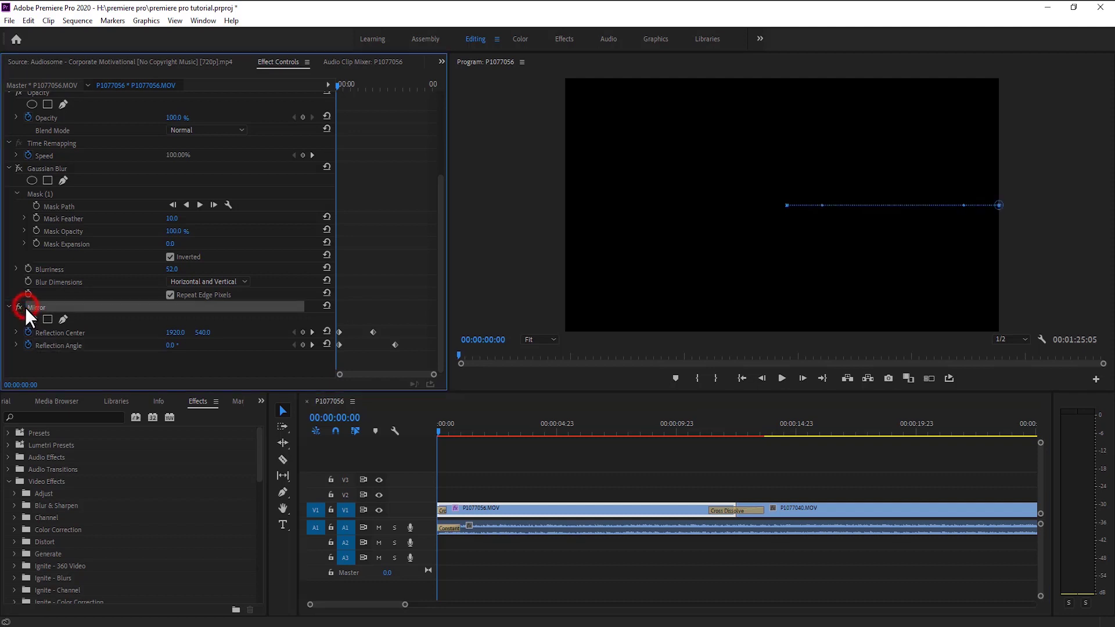
{"action": "key", "text": "Delete"}
{"action": "key", "text": "space"}
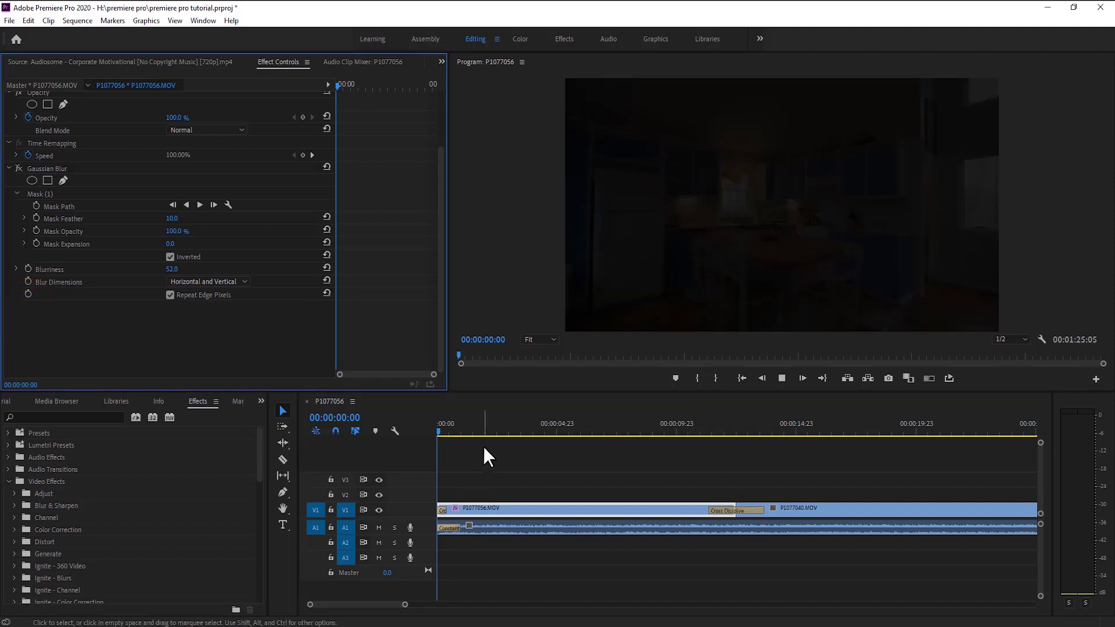
{"action": "key", "text": "space"}
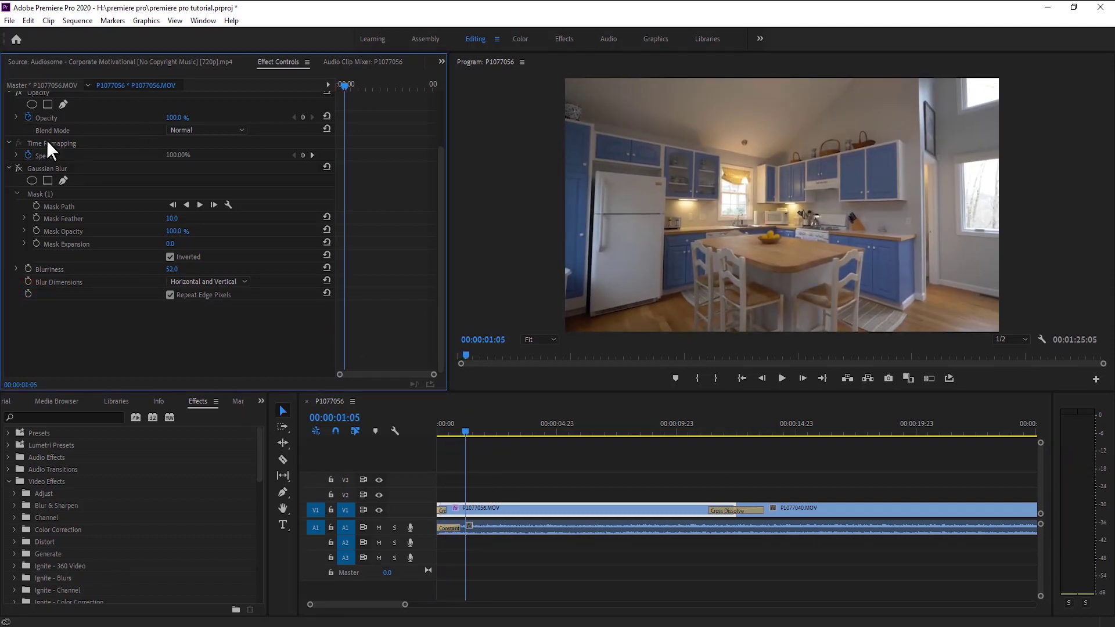
- Turn Gaussian Blur back on and uncheck Inverted on its Mask (1)
{"action": "left_click", "coordinate": [19, 167]}
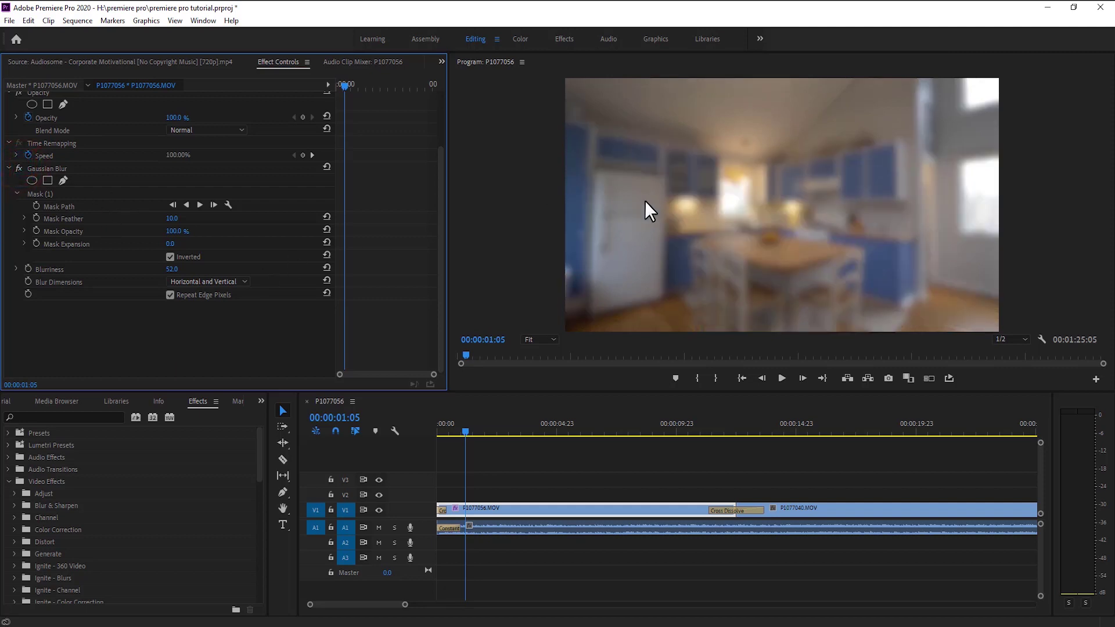
{"action": "left_click", "coordinate": [170, 257]}
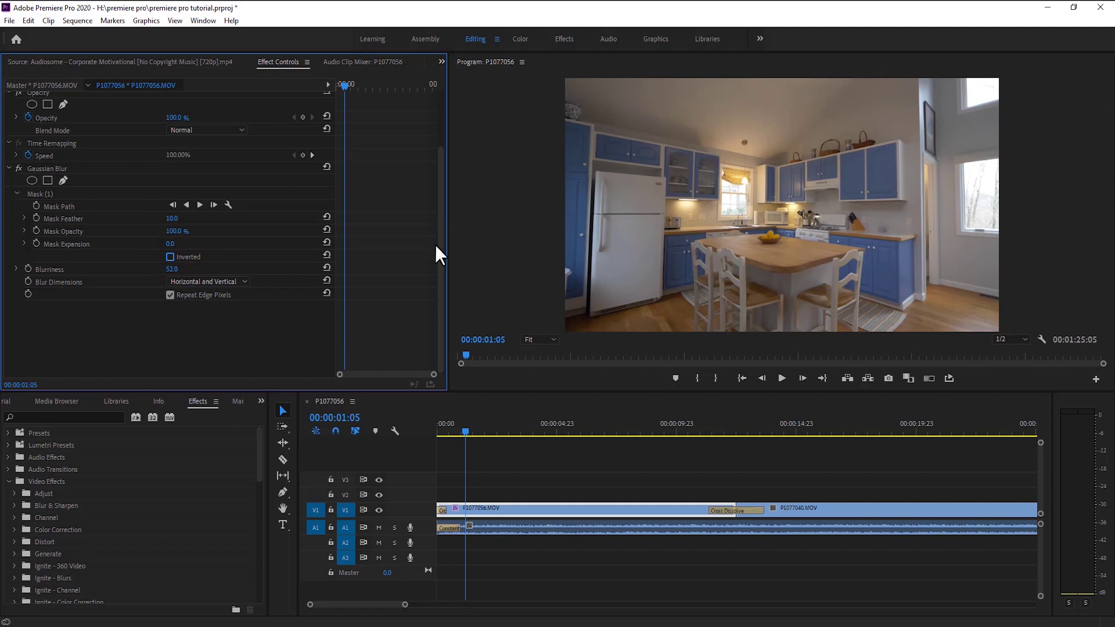
{"action": "left_click_drag", "start_coordinate": [472, 424], "coordinate": [498, 431]}
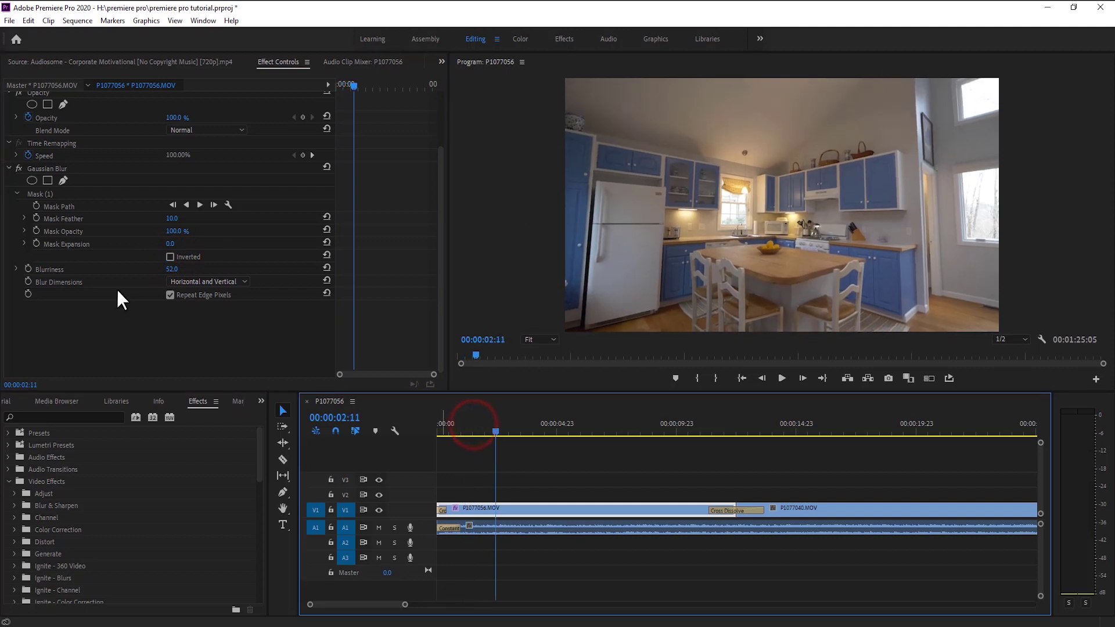
{"action": "left_click", "coordinate": [87, 193]}
- Delete Mask (1) and set Blurriness to 0 at the sequence start
{"action": "left_click", "coordinate": [81, 190]}
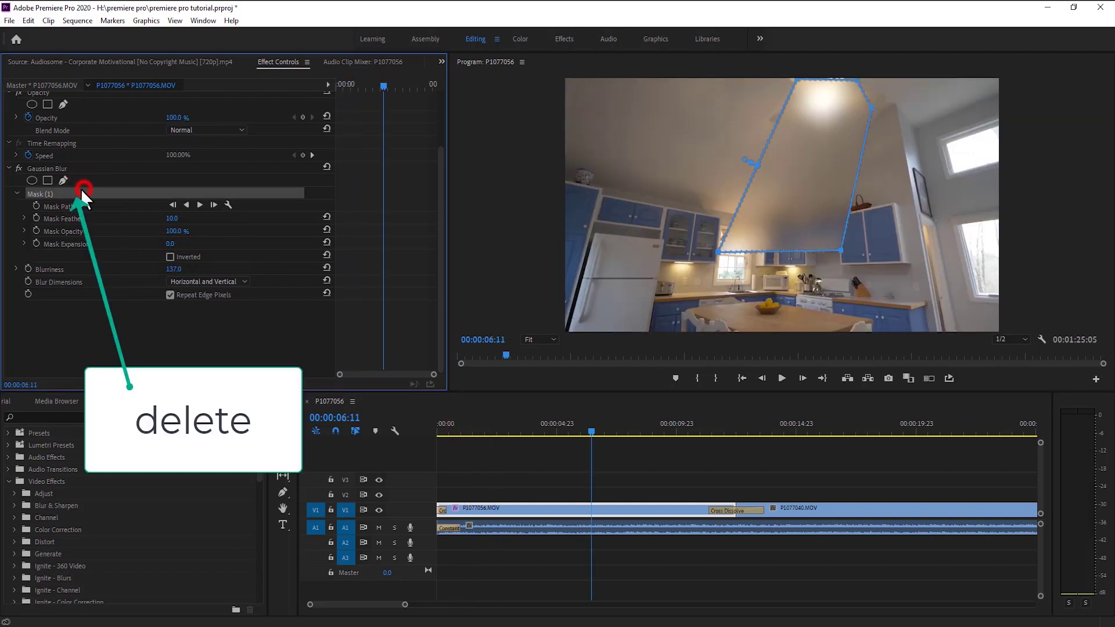
{"action": "key", "text": "Delete"}
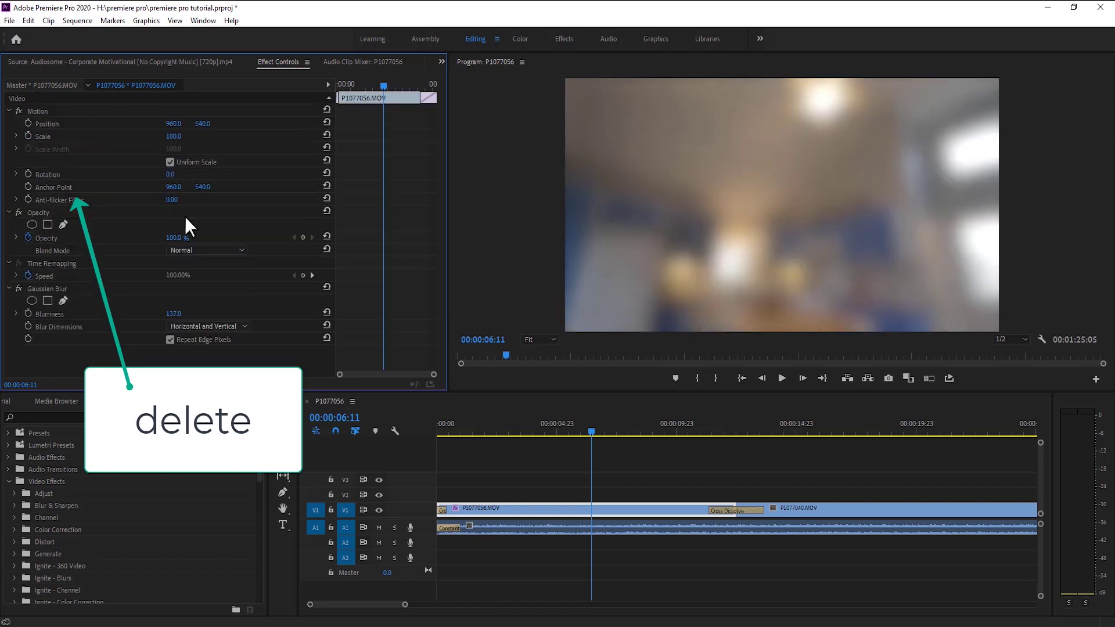
{"action": "left_click_drag", "start_coordinate": [580, 428], "coordinate": [438, 426]}
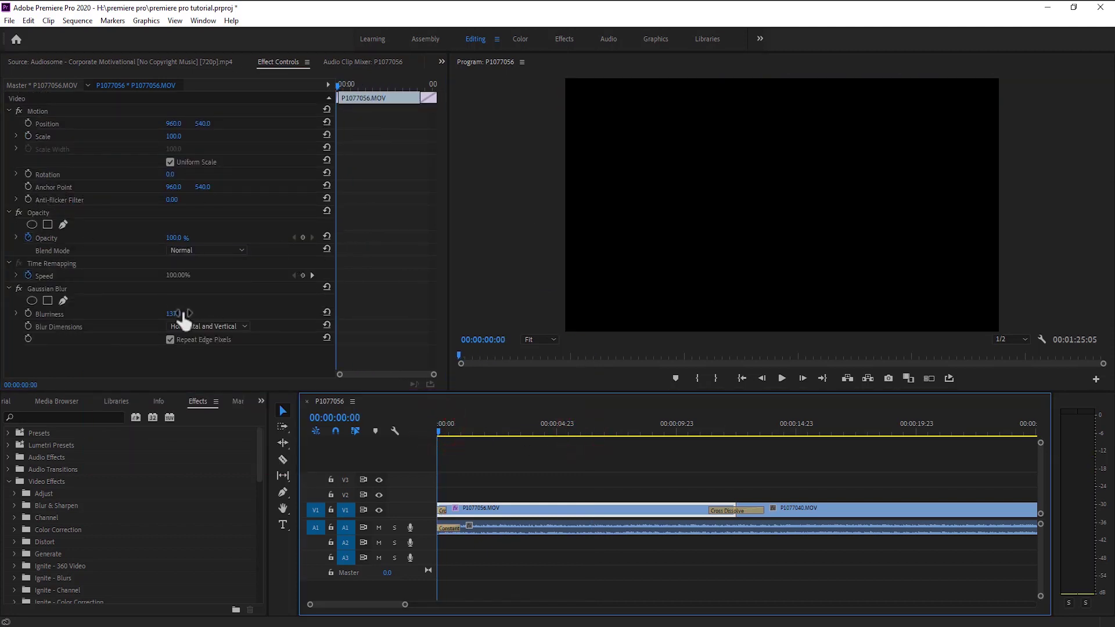
{"action": "left_click_drag", "start_coordinate": [175, 314], "coordinate": [140, 313]}
{"action": "key", "text": "space"}
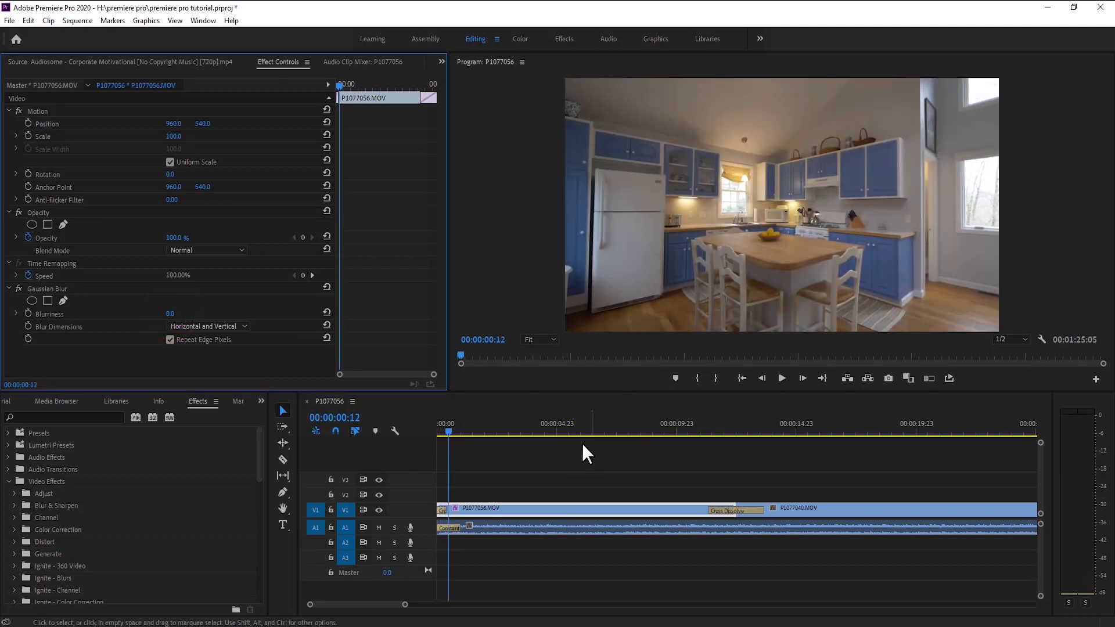
{"action": "left_click", "coordinate": [484, 506]}
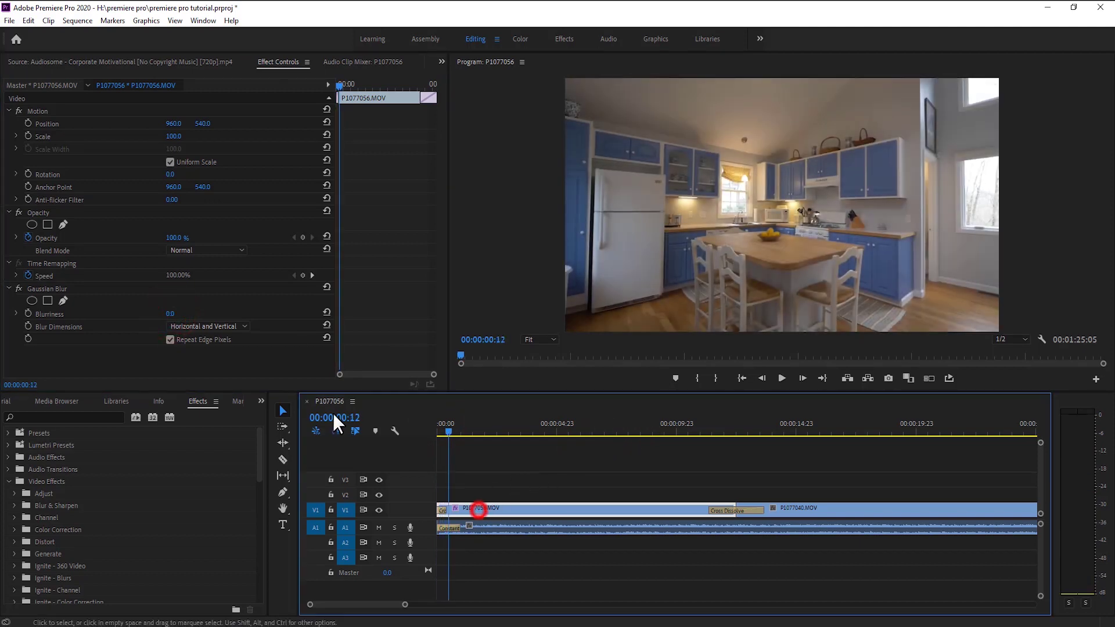
- Keyframe Blurriness from 0 at the start to 40 at 00:00:11:00 and preview the ramp
{"action": "left_click", "coordinate": [27, 314]}
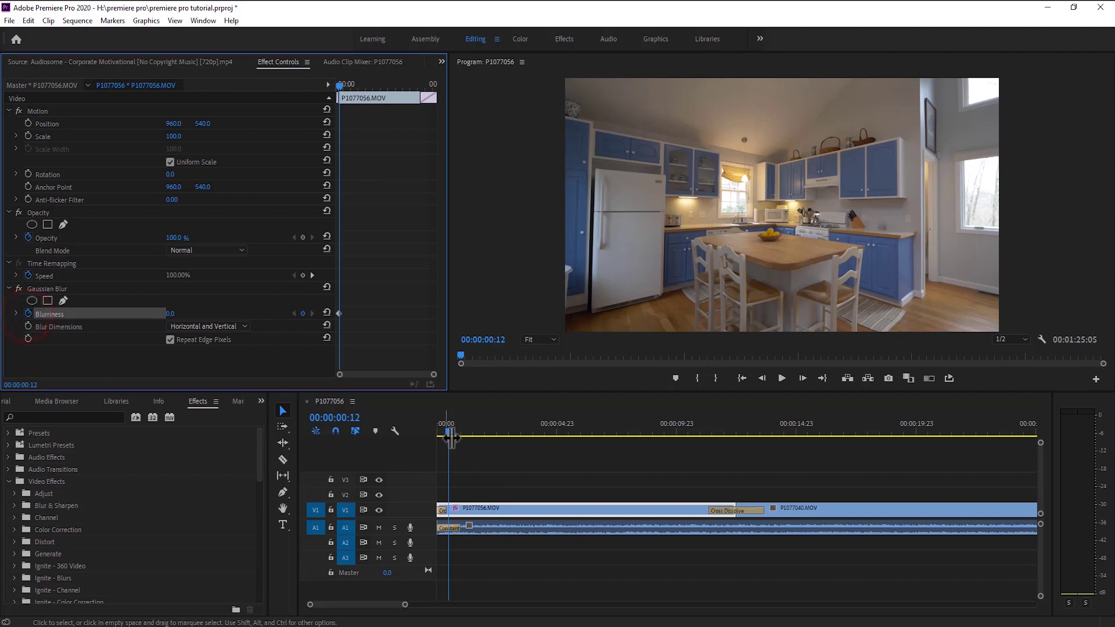
{"action": "left_click_drag", "start_coordinate": [448, 431], "coordinate": [700, 476]}
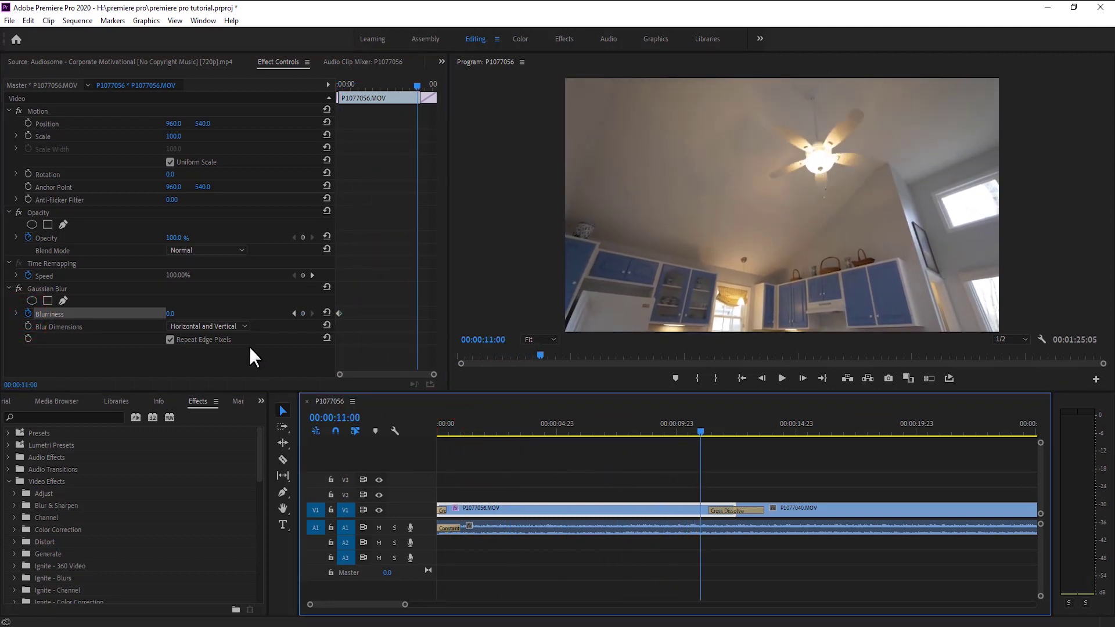
{"action": "left_click_drag", "start_coordinate": [170, 314], "coordinate": [198, 314]}
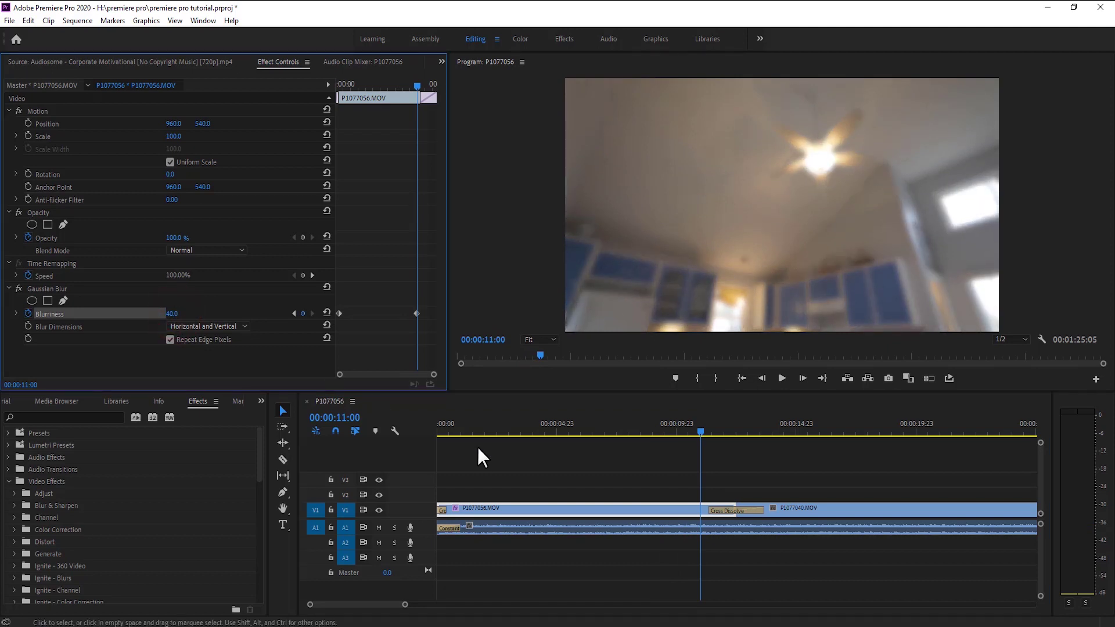
{"action": "left_click_drag", "start_coordinate": [476, 427], "coordinate": [436, 426]}
{"action": "key", "text": "space"}
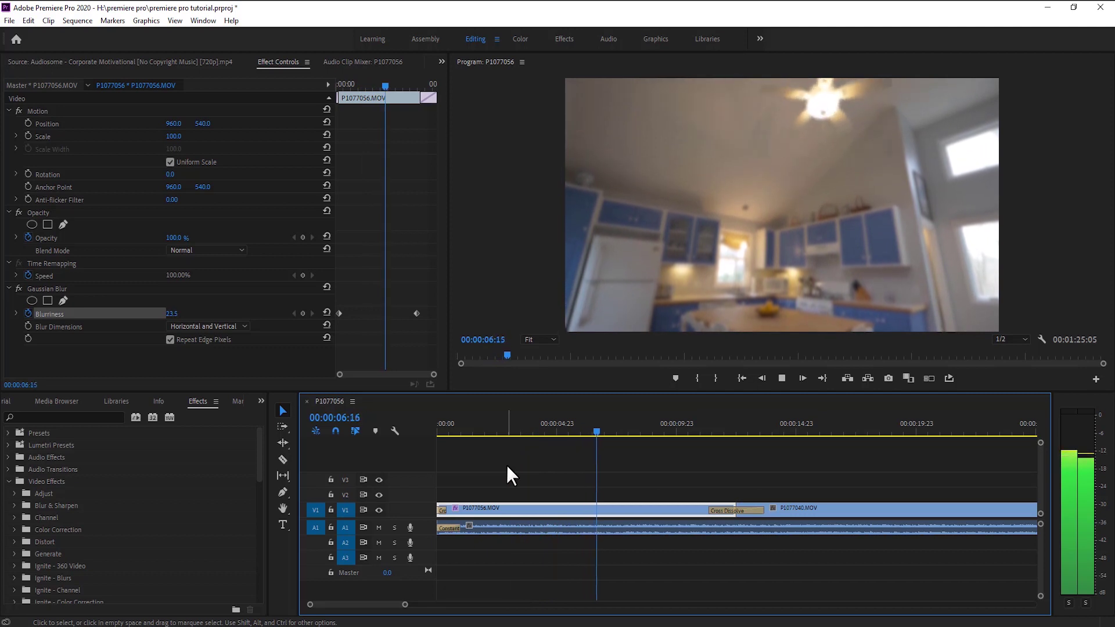
- Stop the blur ramp preview playback
{"action": "key", "text": "space"}
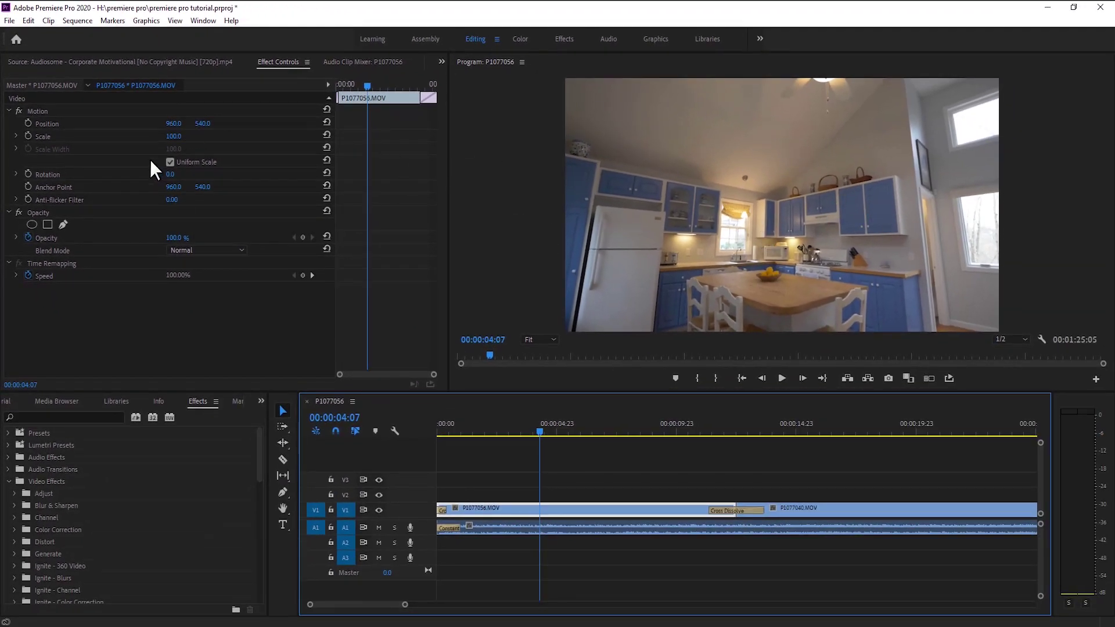
- Move the kitchen clip to Motion Position 956, 490
{"action": "left_click_drag", "start_coordinate": [173, 123], "coordinate": [87, 123]}
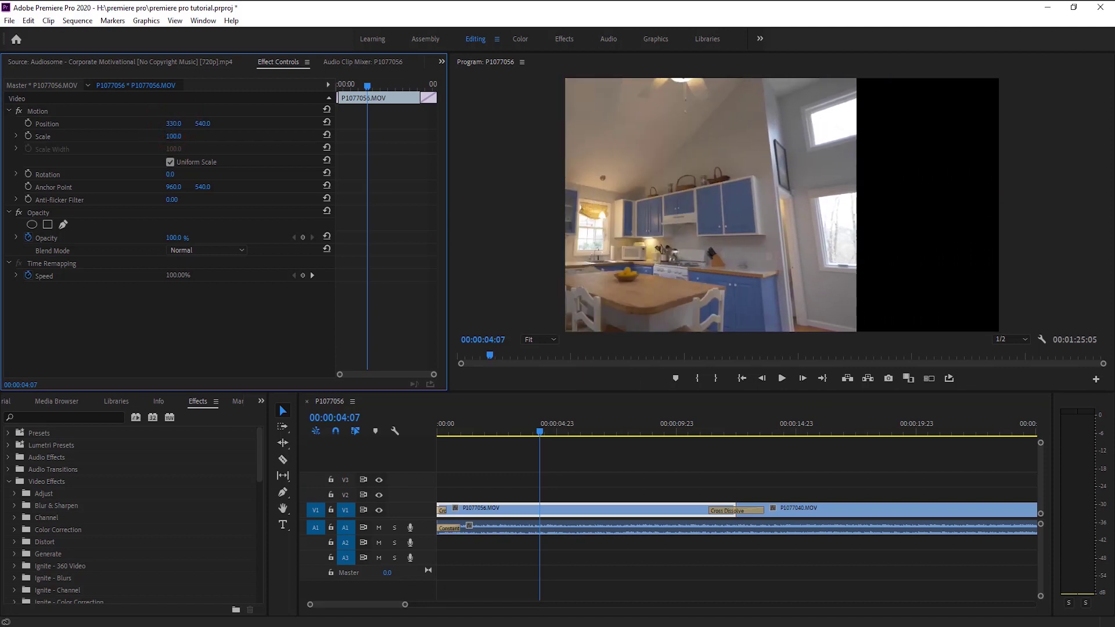
{"action": "mouse_move", "coordinate": [173, 124]}
{"action": "left_mouse_down"}
{"action": "mouse_move", "coordinate": [261, 123]}
{"action": "mouse_move", "coordinate": [245, 92]}
{"action": "left_mouse_up"}
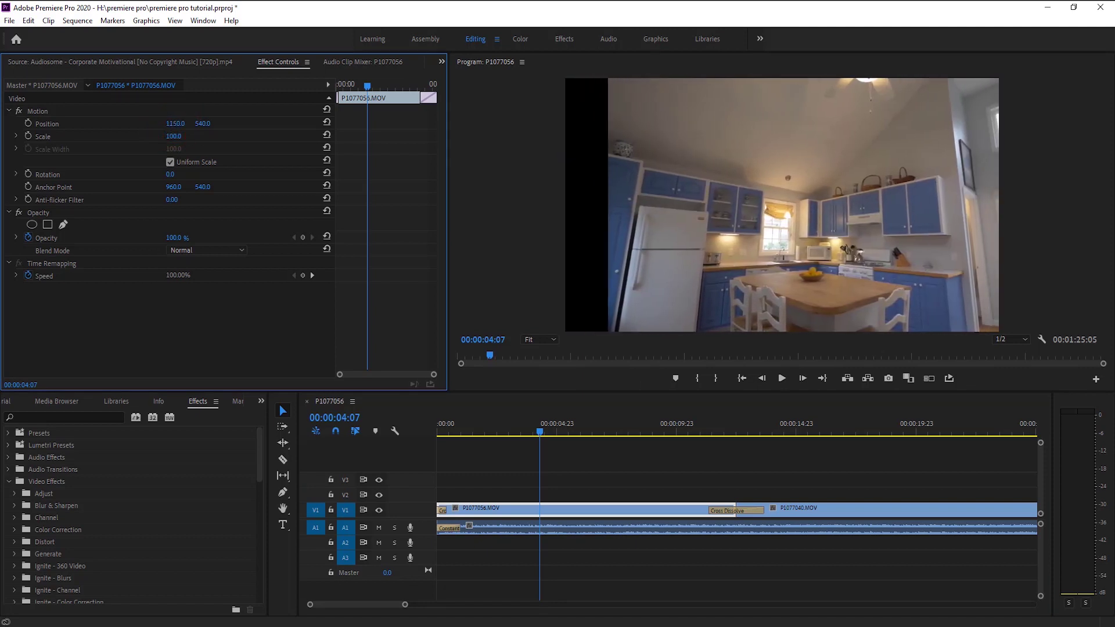
{"action": "left_click_drag", "start_coordinate": [200, 124], "coordinate": [175, 124]}
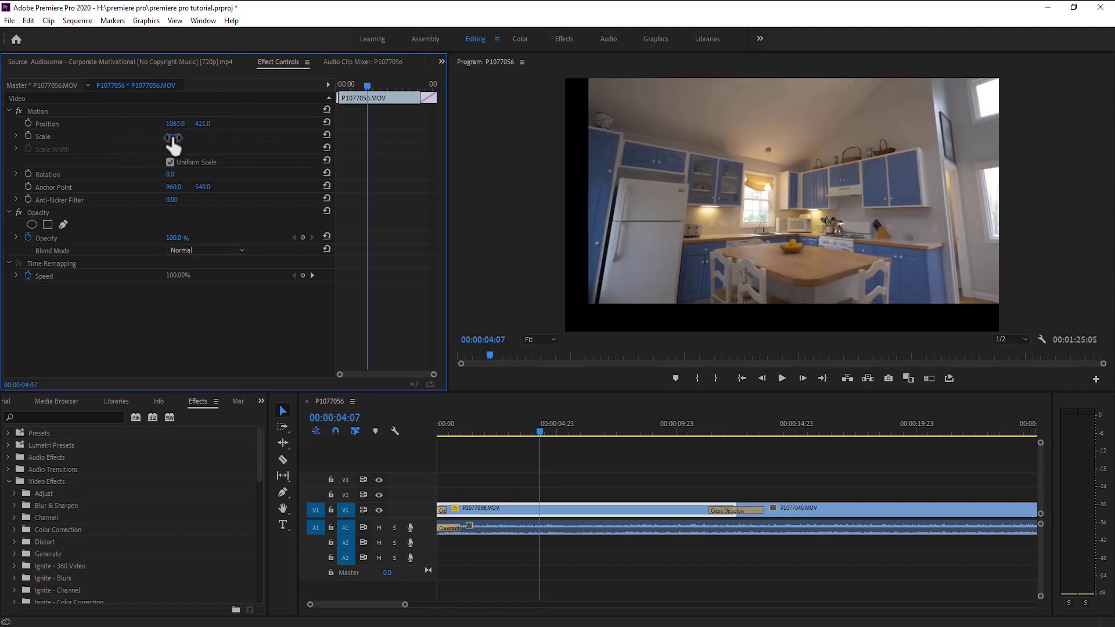
- Scale the clip to a uniform 69, briefly unlinking width and height along the way
{"action": "mouse_move", "coordinate": [180, 139]}
{"action": "left_mouse_down"}
{"action": "mouse_move", "coordinate": [168, 124]}
{"action": "mouse_move", "coordinate": [208, 123]}
{"action": "mouse_move", "coordinate": [172, 139]}
{"action": "mouse_move", "coordinate": [169, 160]}
{"action": "left_mouse_up"}
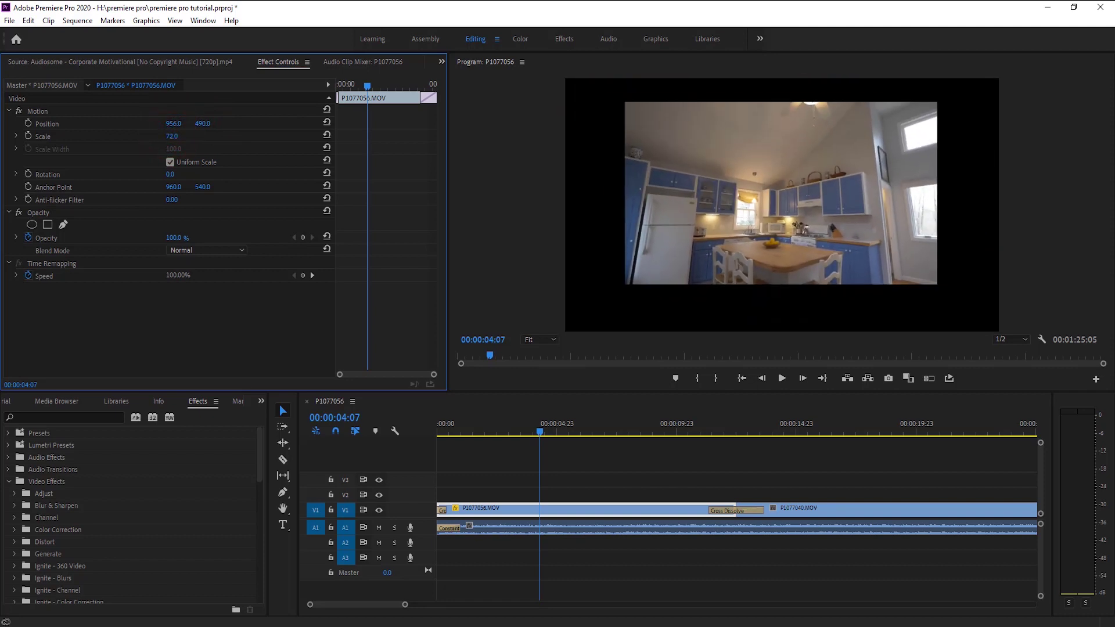
{"action": "left_click", "coordinate": [170, 162]}
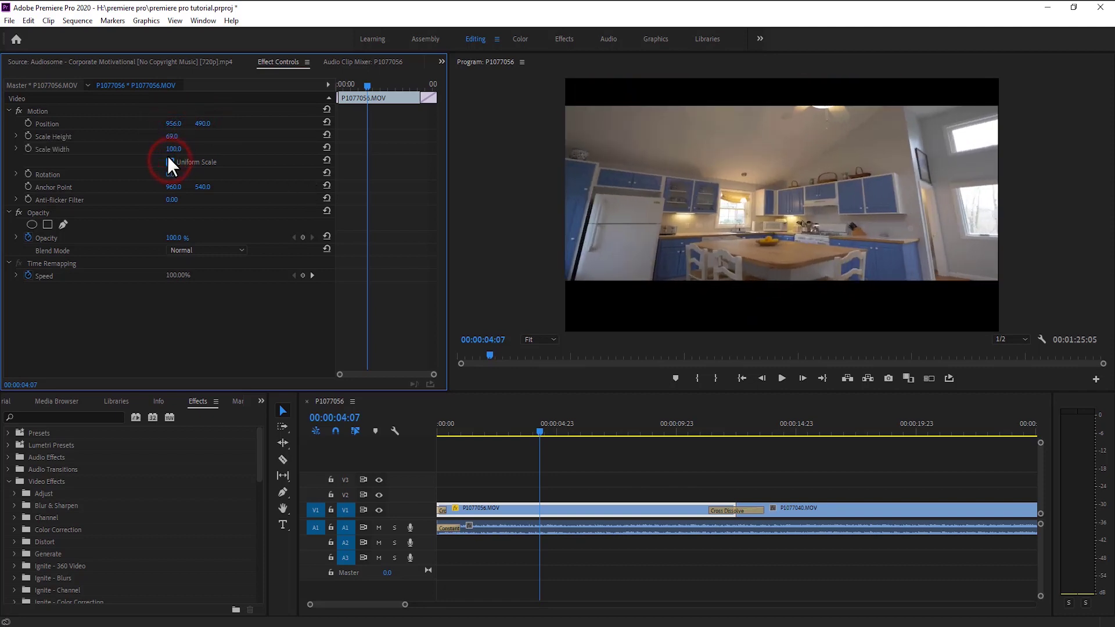
{"action": "left_click_drag", "start_coordinate": [172, 149], "coordinate": [169, 162]}
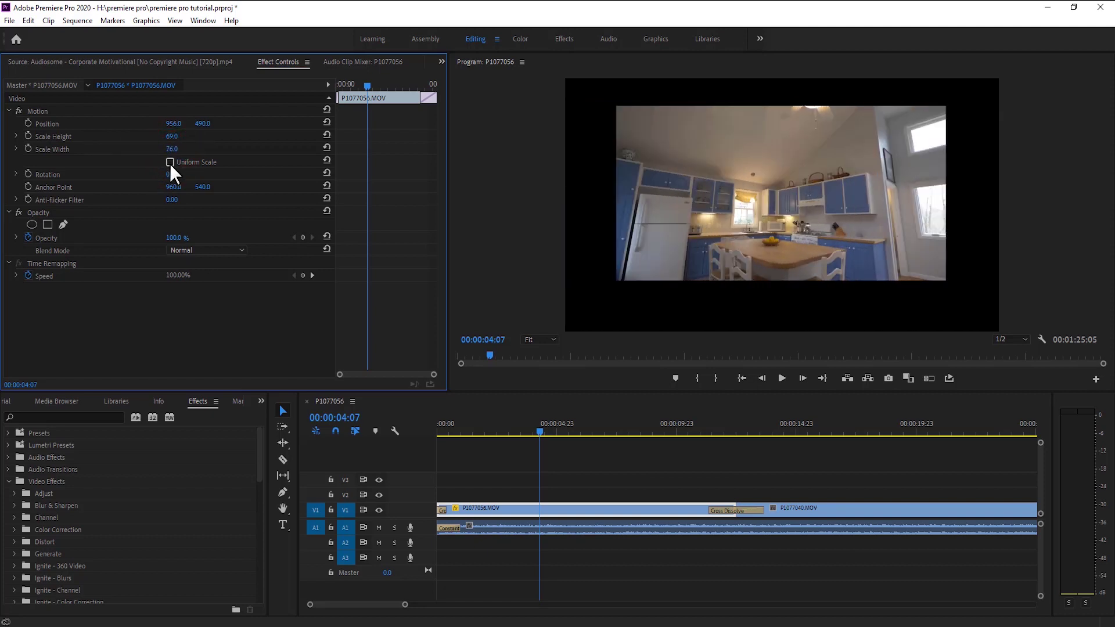
{"action": "left_click", "coordinate": [170, 162]}
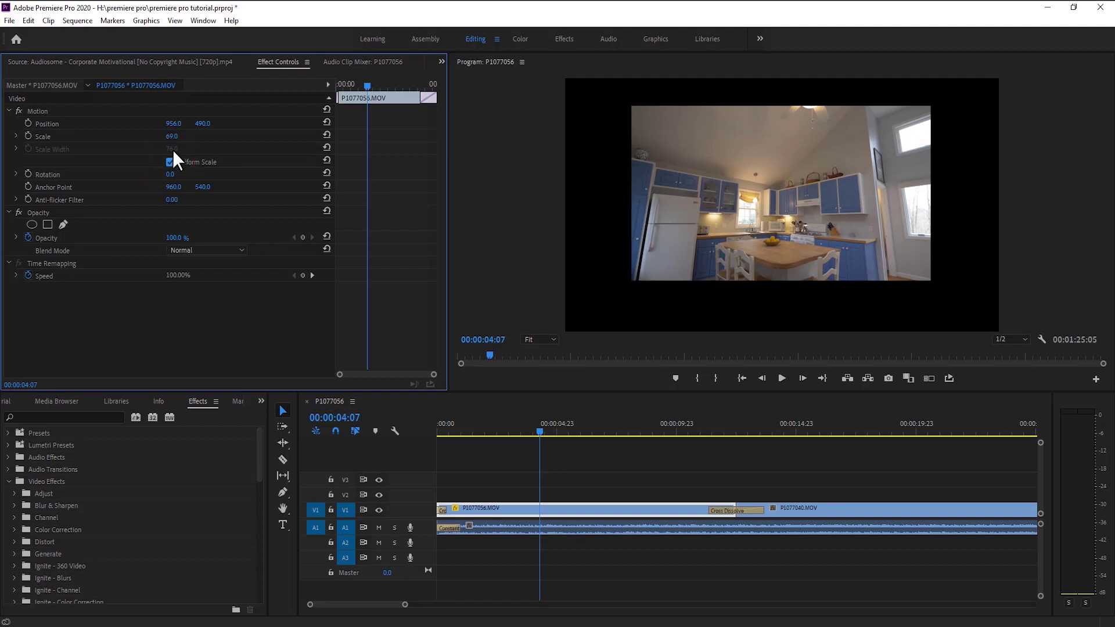
{"action": "left_click", "coordinate": [170, 163]}
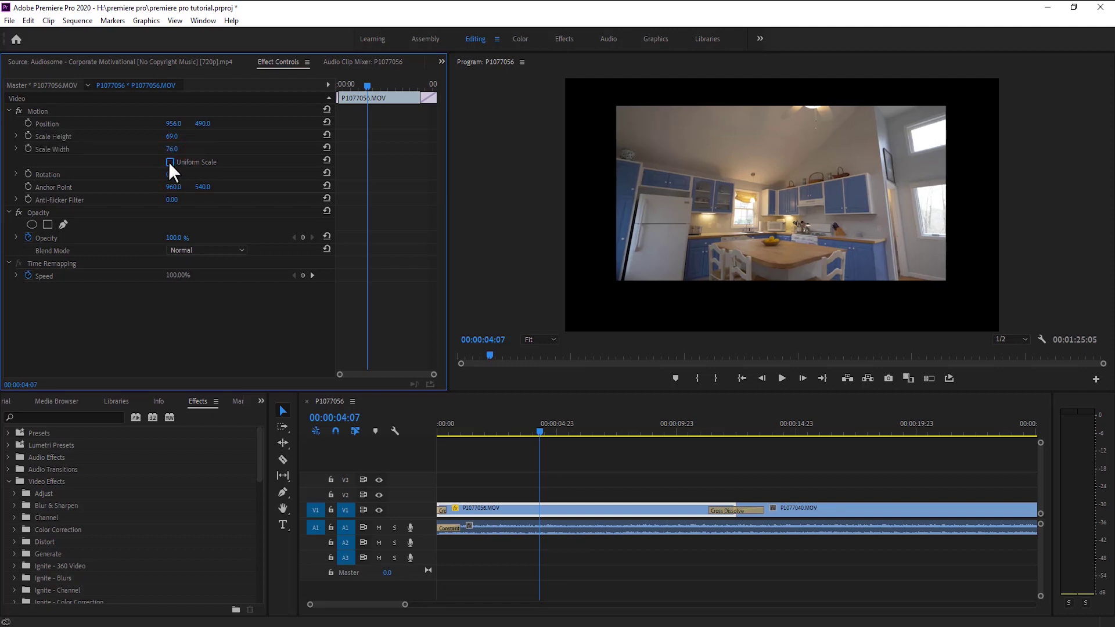
{"action": "left_click", "coordinate": [170, 162]}
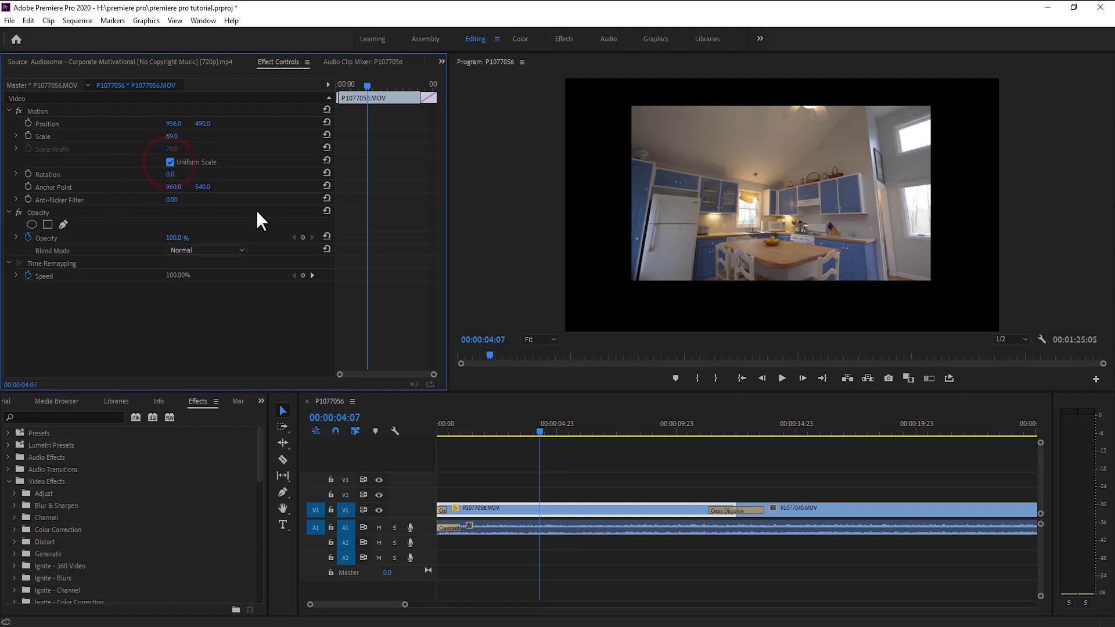
- Rotate the kitchen clip to 295° with Motion Rotation
{"action": "left_click_drag", "start_coordinate": [170, 174], "coordinate": [253, 174]}
{"action": "mouse_move", "coordinate": [174, 174]}
{"action": "left_mouse_down"}
{"action": "mouse_move", "coordinate": [198, 174]}
{"action": "mouse_move", "coordinate": [66, 190]}
{"action": "left_mouse_up"}
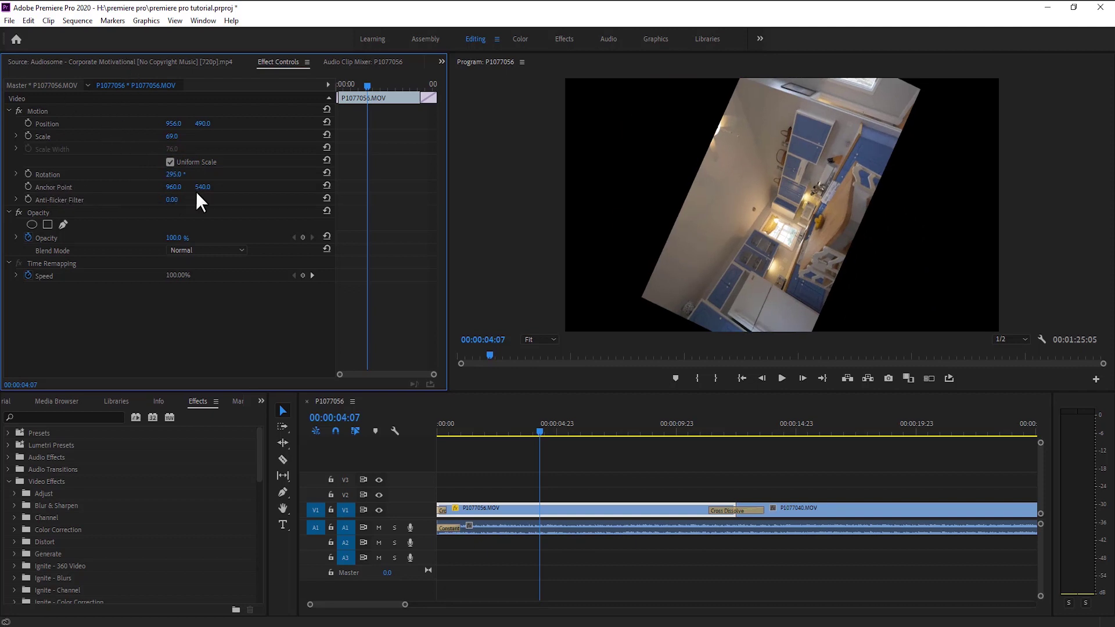
{"action": "mouse_move", "coordinate": [174, 186]}
{"action": "left_mouse_down"}
{"action": "mouse_move", "coordinate": [121, 187]}
{"action": "mouse_move", "coordinate": [181, 192]}
{"action": "left_mouse_up"}
- Try new Position and Anchor Point values on the rotated clip, then undo those changes
{"action": "left_click", "coordinate": [64, 123]}
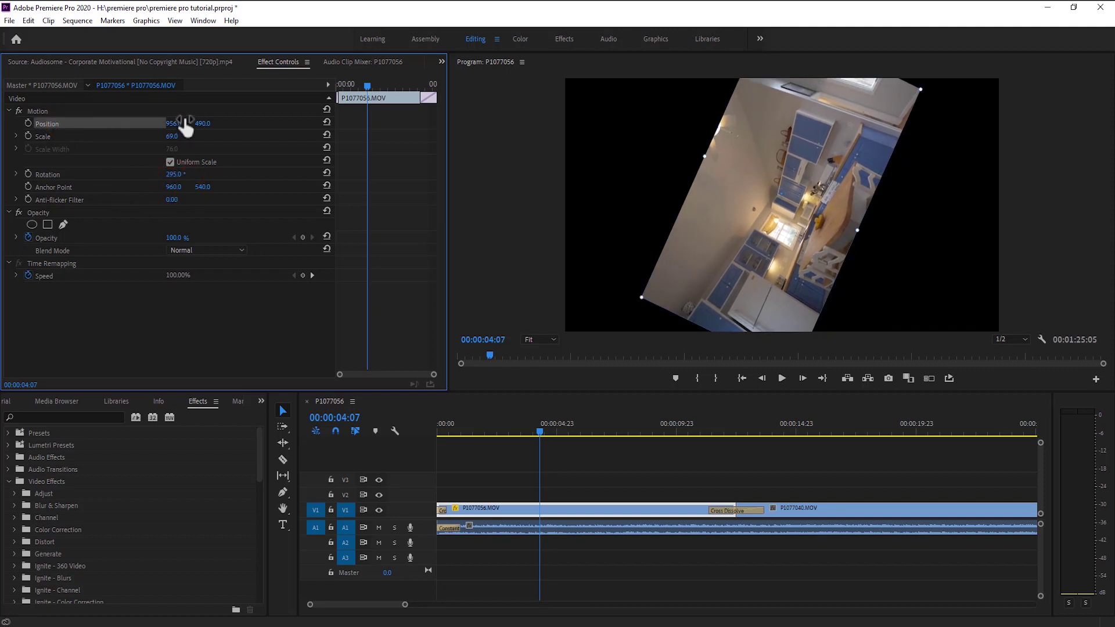
{"action": "left_click_drag", "start_coordinate": [177, 123], "coordinate": [198, 123]}
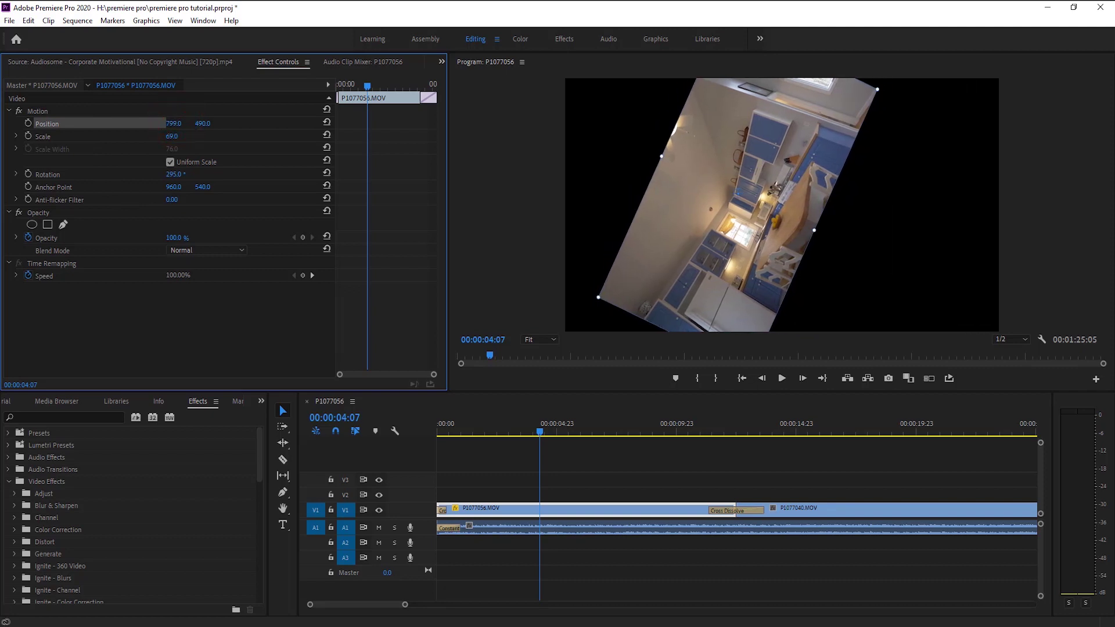
{"action": "left_click_drag", "start_coordinate": [762, 182], "coordinate": [760, 182]}
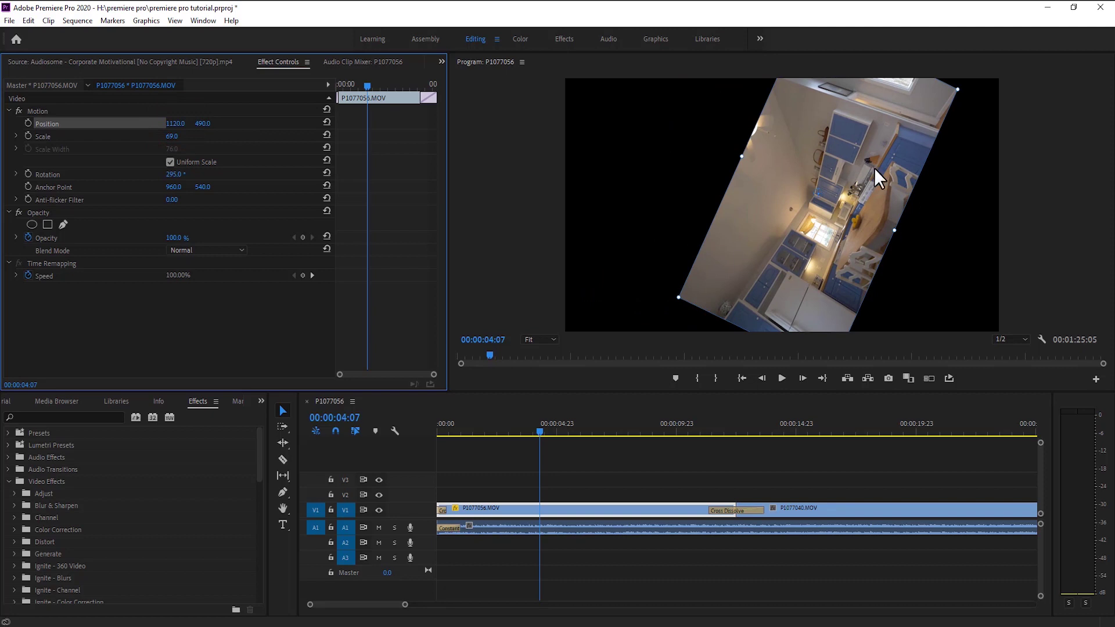
{"action": "left_click", "coordinate": [77, 186]}
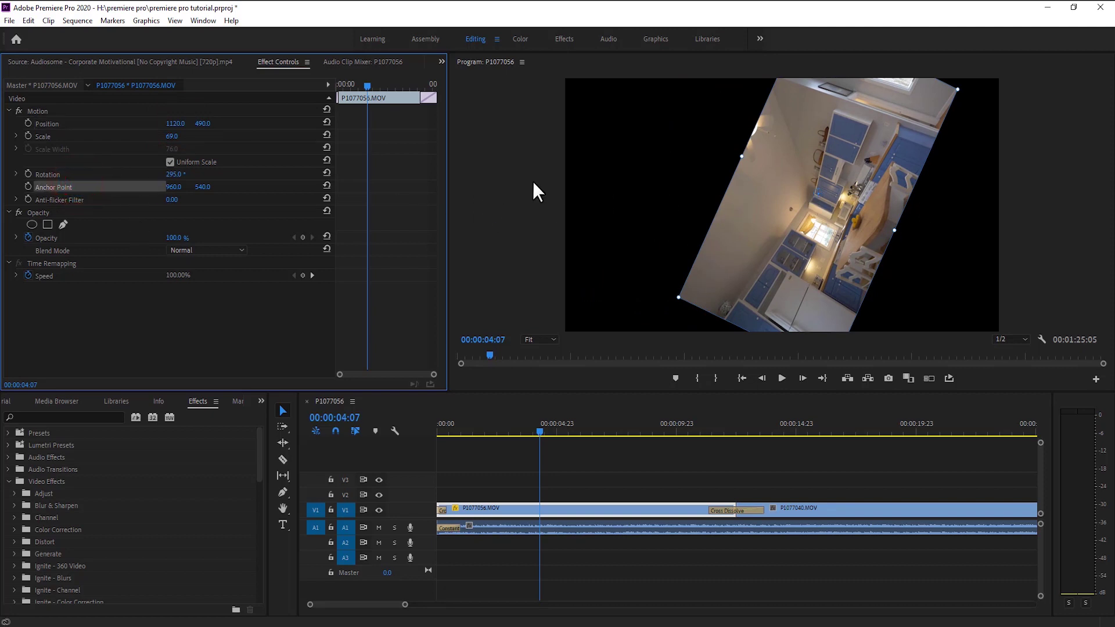
{"action": "mouse_move", "coordinate": [174, 186]}
{"action": "left_mouse_down"}
{"action": "mouse_move", "coordinate": [127, 186]}
{"action": "mouse_move", "coordinate": [250, 187]}
{"action": "left_mouse_up"}
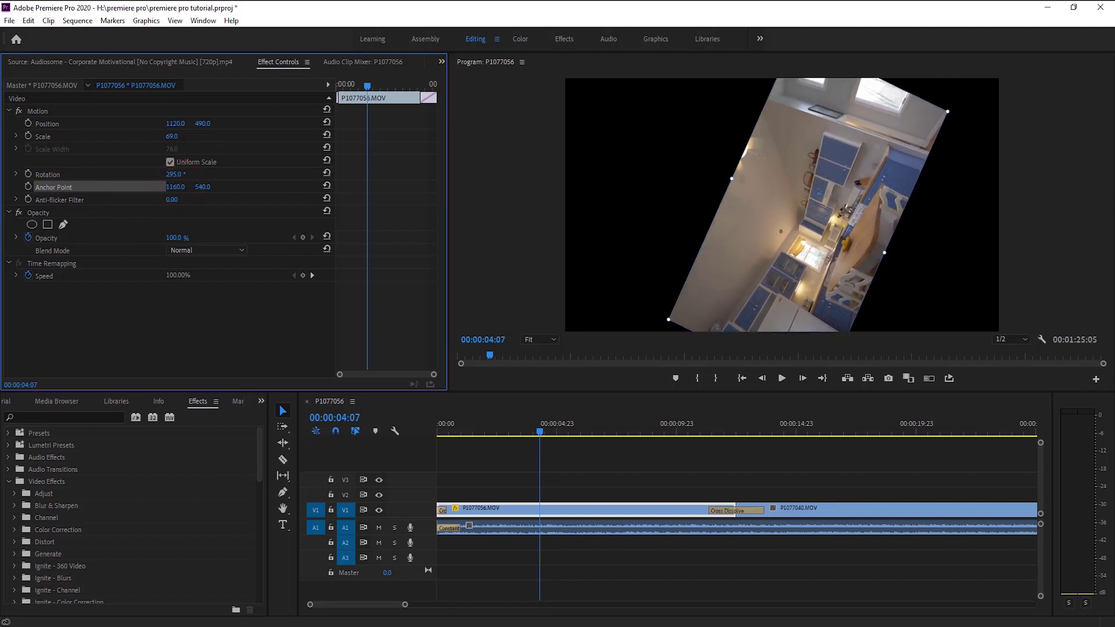
{"action": "left_click_drag", "start_coordinate": [175, 186], "coordinate": [865, 183]}
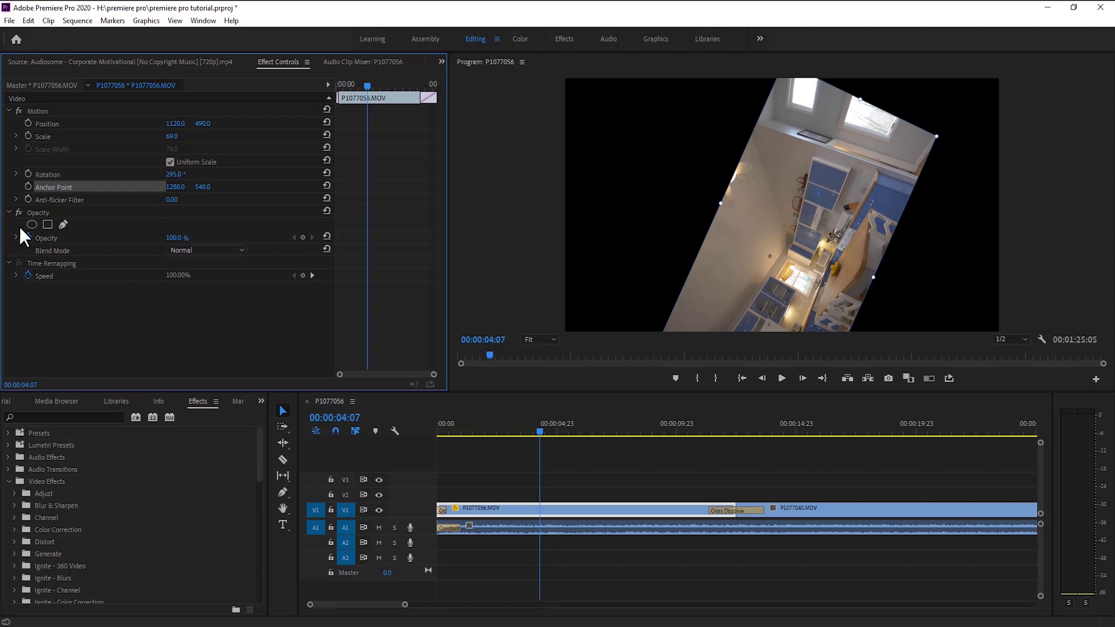
{"action": "key", "text": "ctrl+z"}
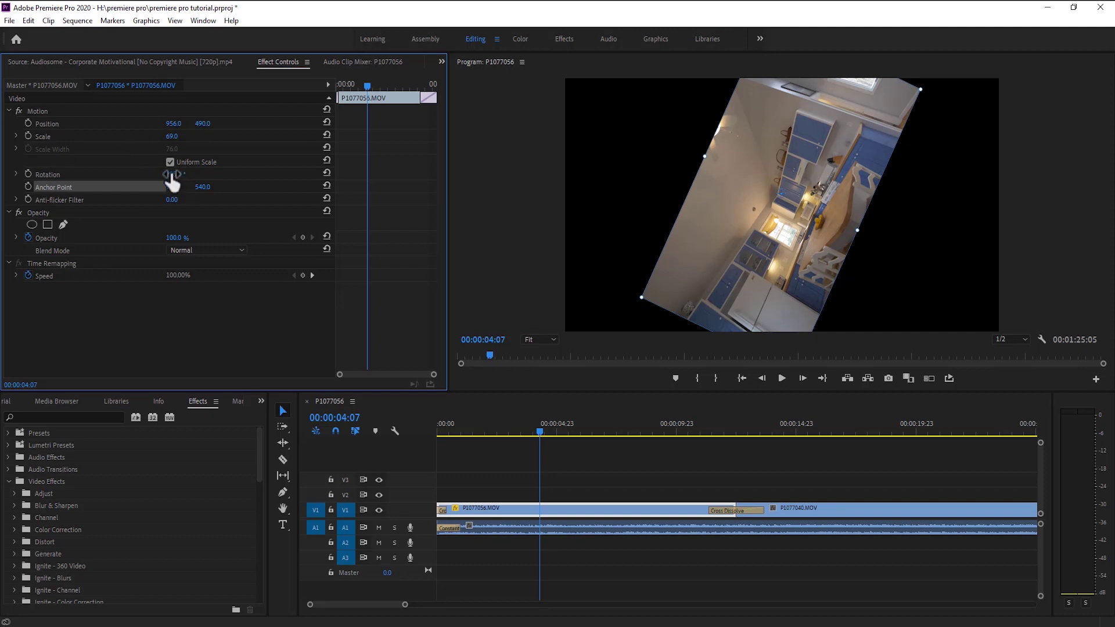
- Restore Motion defaults (Position 960, 540, Scale 100, Rotation 0°) after briefly spinning and toggling it
{"action": "mouse_move", "coordinate": [172, 182]}
{"action": "left_mouse_down"}
{"action": "mouse_move", "coordinate": [244, 185]}
{"action": "mouse_move", "coordinate": [174, 207]}
{"action": "mouse_move", "coordinate": [209, 174]}
{"action": "mouse_move", "coordinate": [366, 181]}
{"action": "left_mouse_up"}
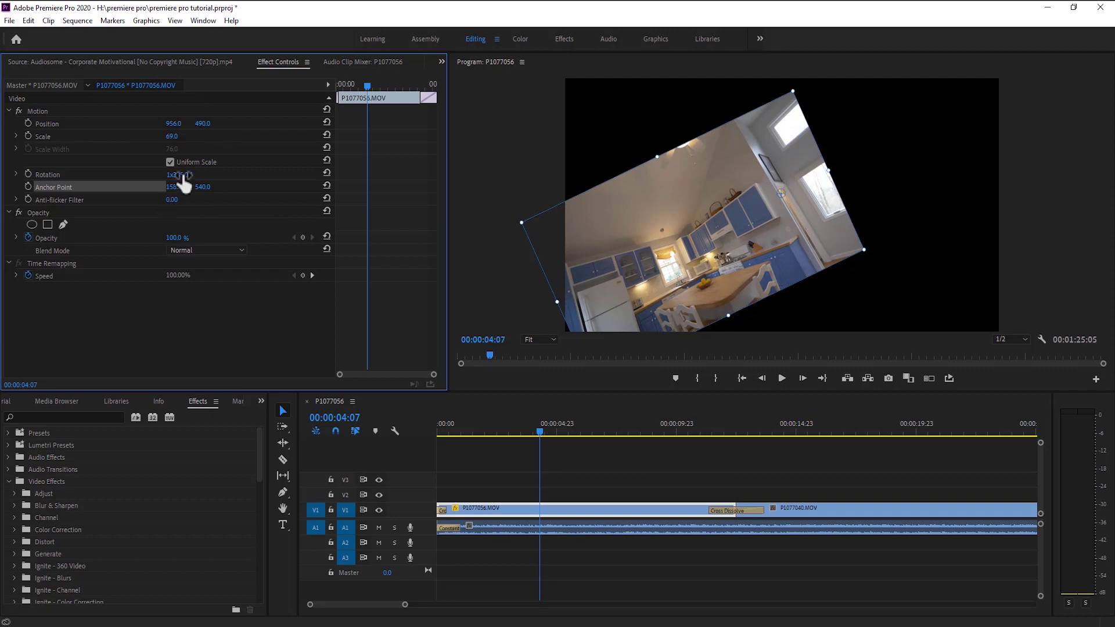
{"action": "left_click", "coordinate": [18, 110]}
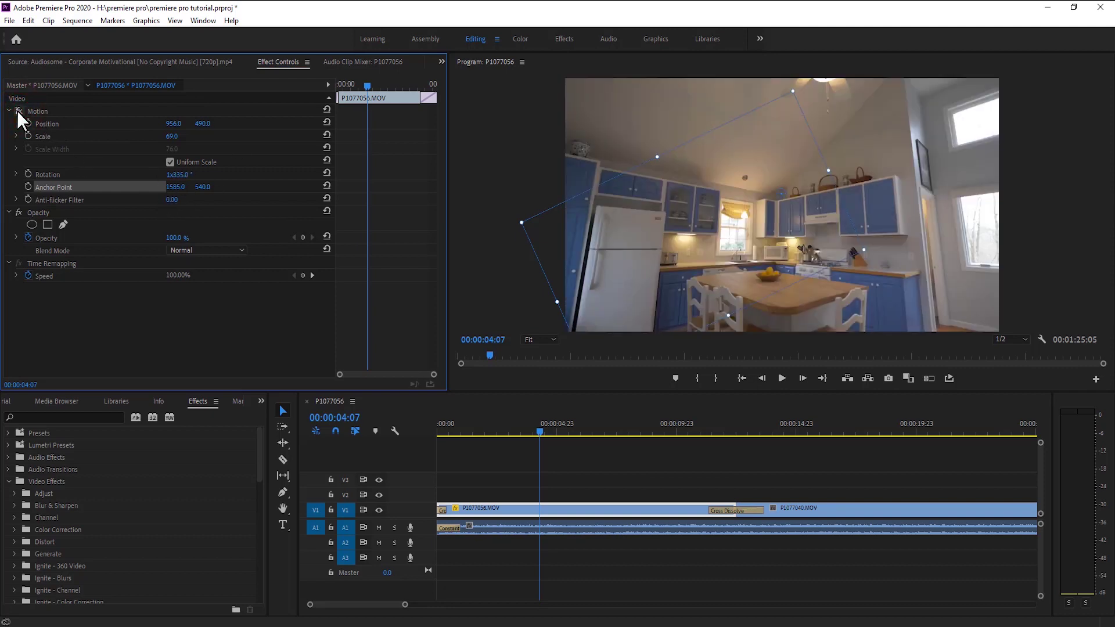
{"action": "left_click", "coordinate": [18, 111]}
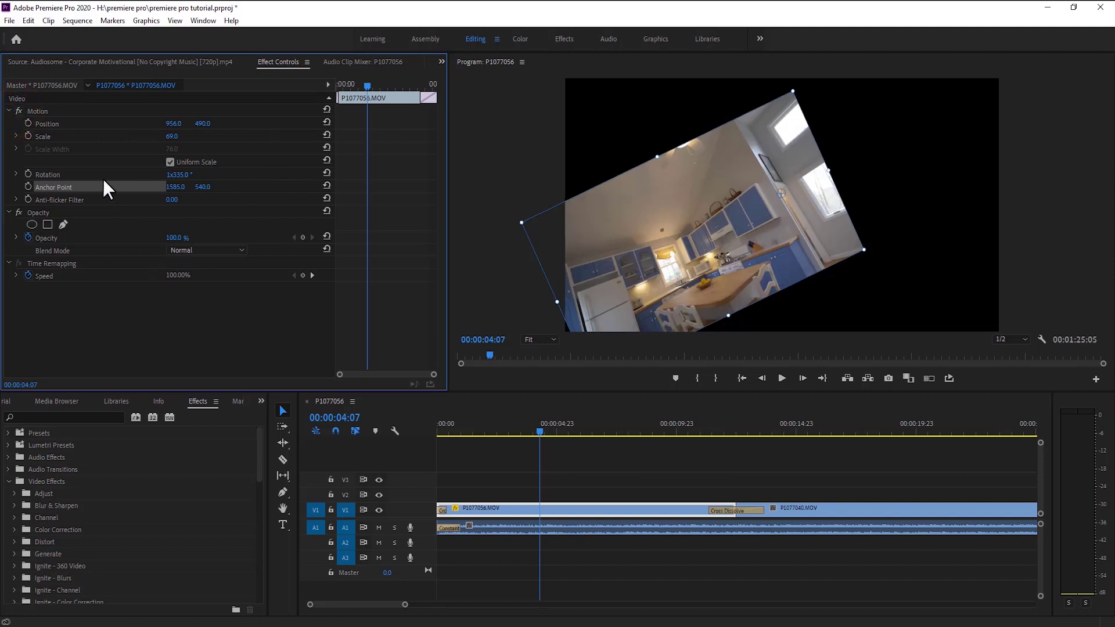
{"action": "left_click", "coordinate": [327, 110]}
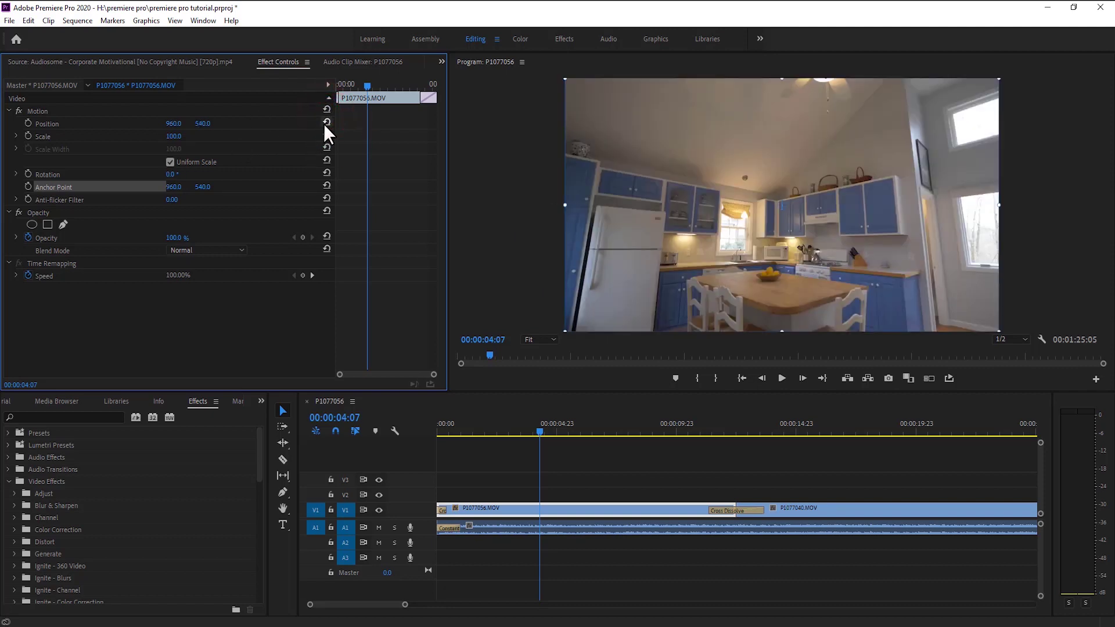
{"action": "key", "text": "ctrl+z"}
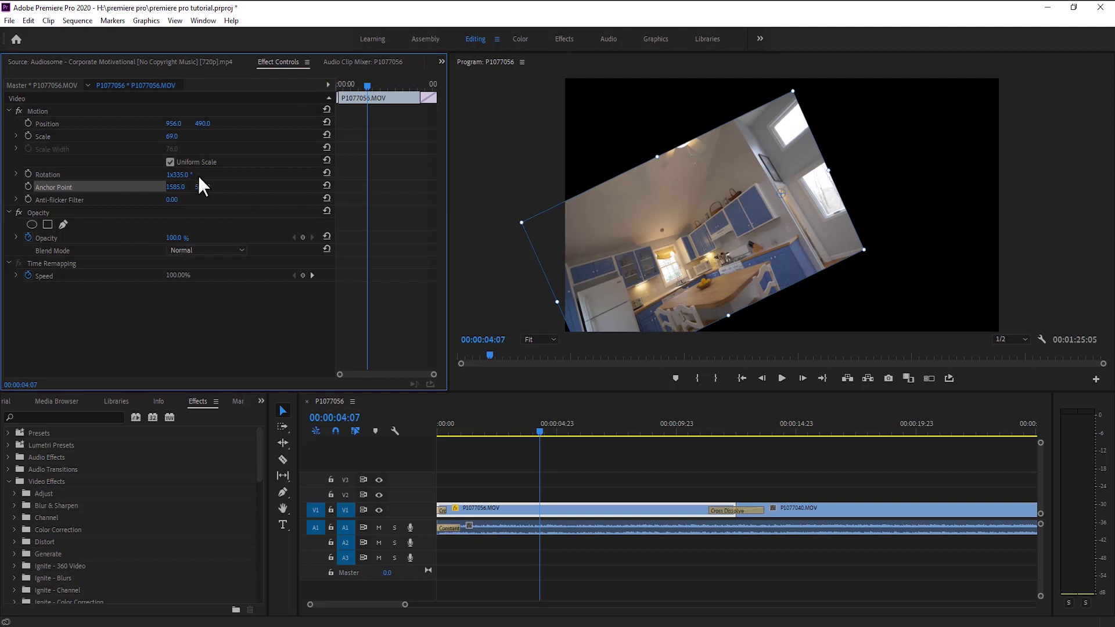
{"action": "left_click", "coordinate": [327, 173]}
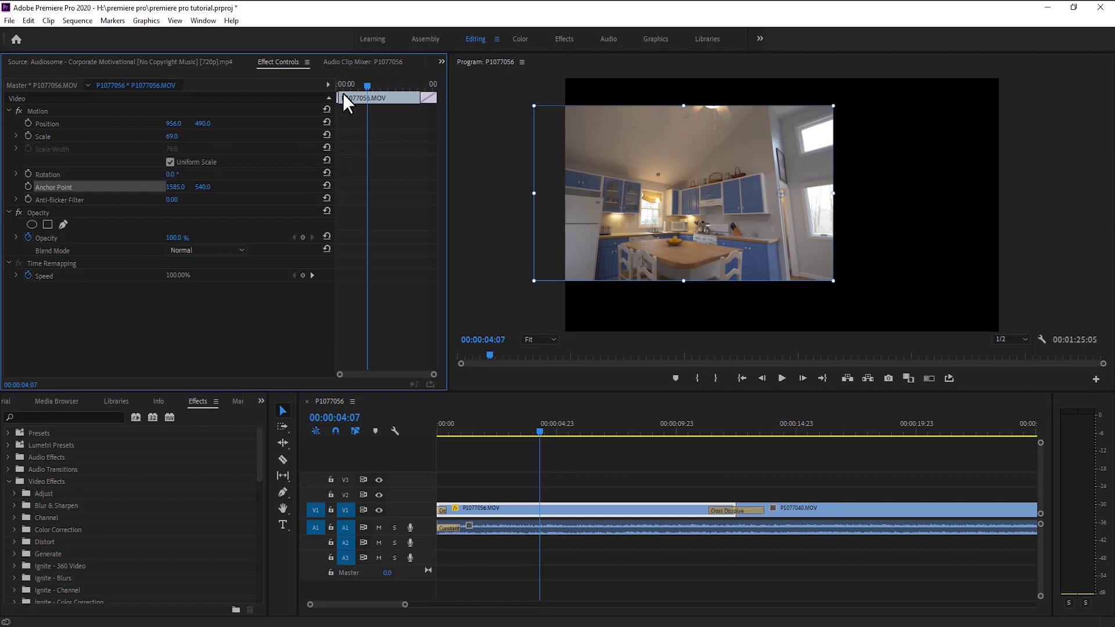
{"action": "left_click", "coordinate": [327, 109]}
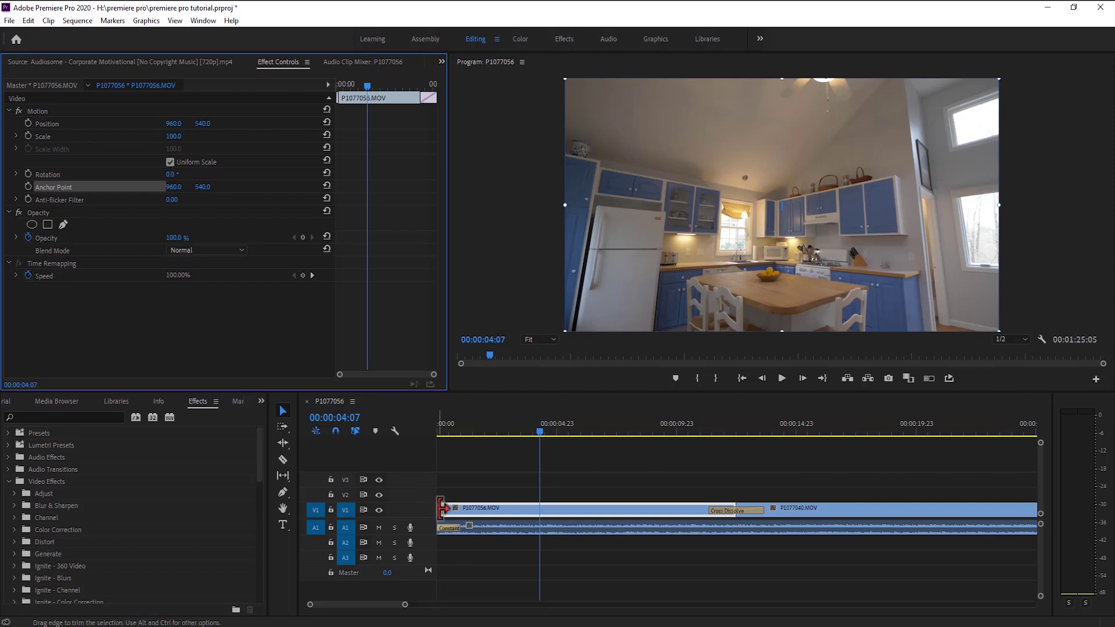
- Enable Position, Scale and Rotation keyframes at the first frame and shrink the clip to nearly nothing
{"action": "left_click", "coordinate": [440, 511]}
{"action": "left_click", "coordinate": [441, 513]}
{"action": "key", "text": "Home"}
{"action": "left_click", "coordinate": [27, 123]}
{"action": "left_click", "coordinate": [28, 136]}
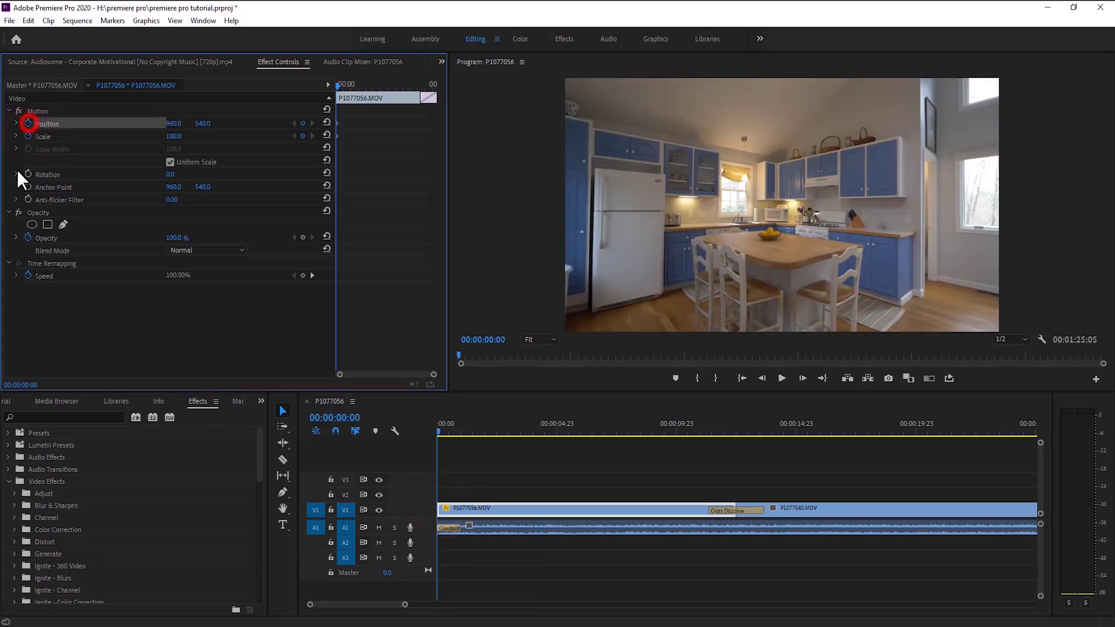
{"action": "left_click", "coordinate": [28, 174]}
{"action": "left_click", "coordinate": [28, 186]}
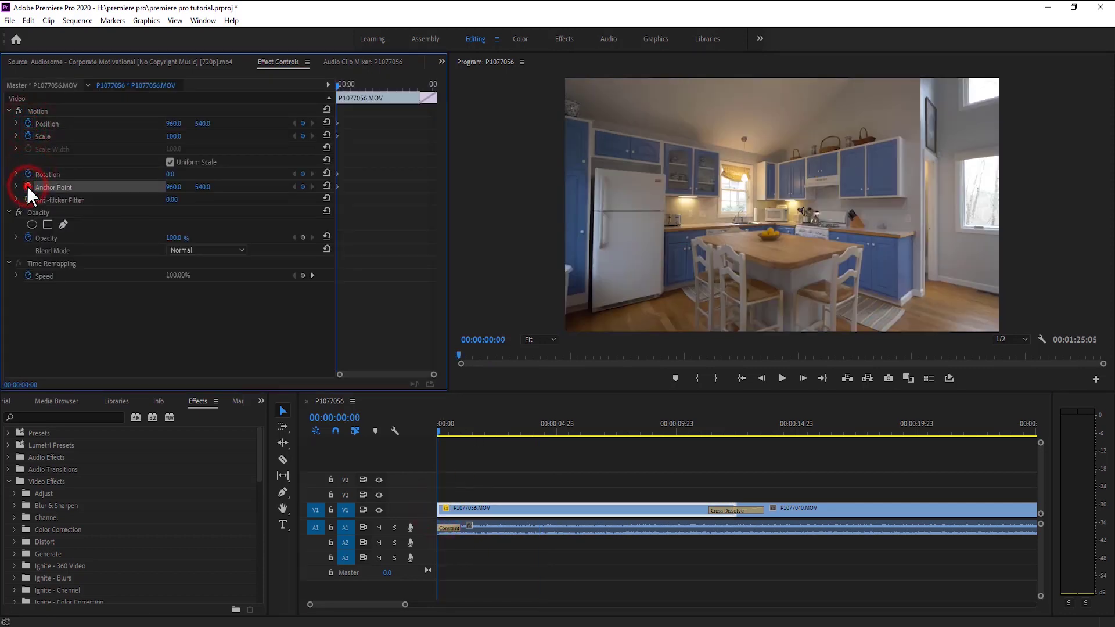
{"action": "left_click", "coordinate": [27, 187]}
{"action": "left_click", "coordinate": [596, 335]}
{"action": "left_click_drag", "start_coordinate": [182, 136], "coordinate": [127, 136]}
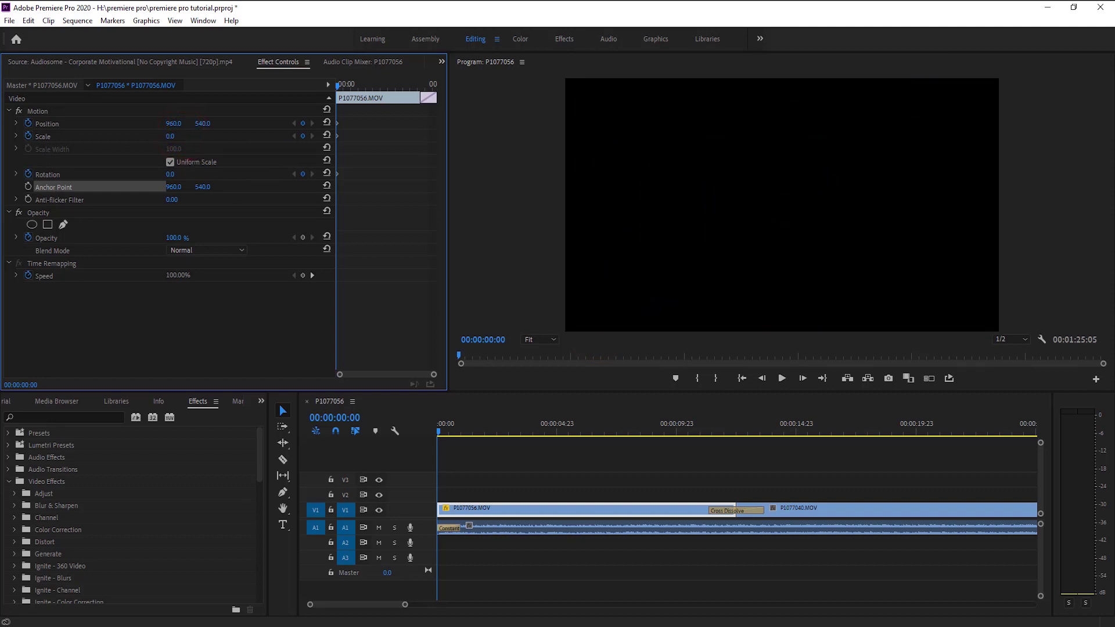
- Keyframe Scale 40 at 00:00:01:08, then move the clip down and spin it upside down at 4:08
{"action": "left_click_drag", "start_coordinate": [437, 432], "coordinate": [470, 437]}
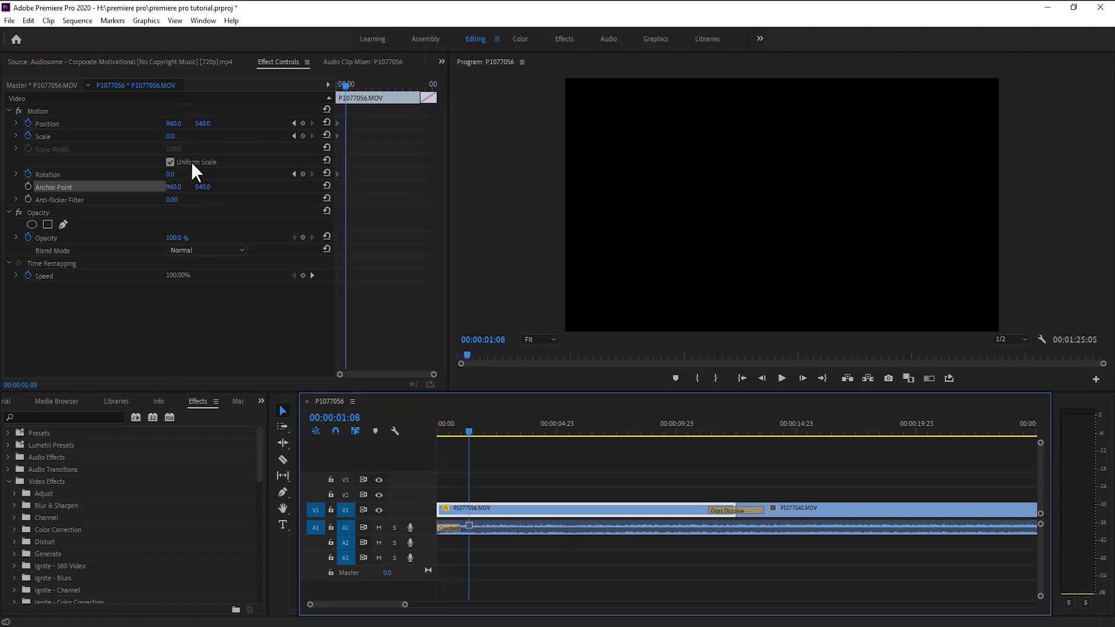
{"action": "left_click_drag", "start_coordinate": [172, 143], "coordinate": [193, 139]}
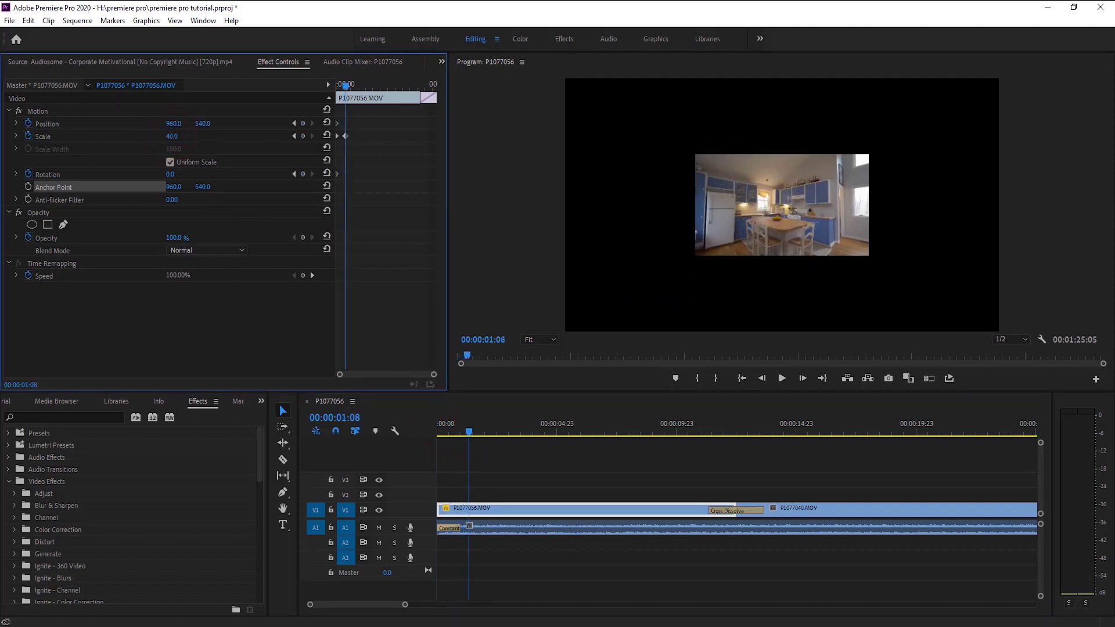
{"action": "left_click_drag", "start_coordinate": [481, 431], "coordinate": [541, 435]}
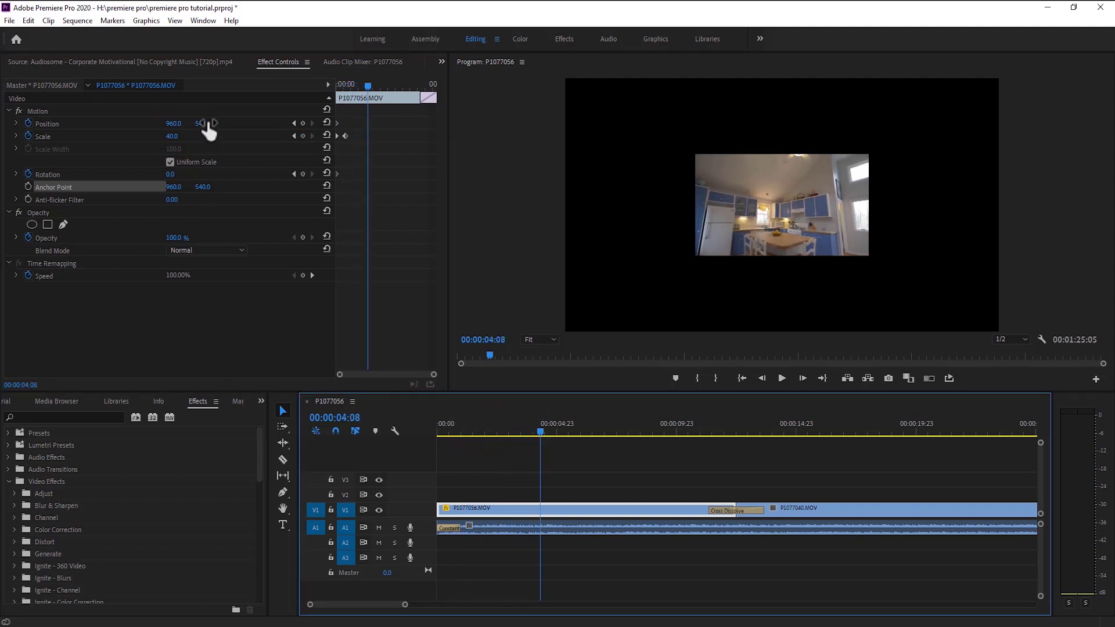
{"action": "left_click_drag", "start_coordinate": [209, 132], "coordinate": [488, 197]}
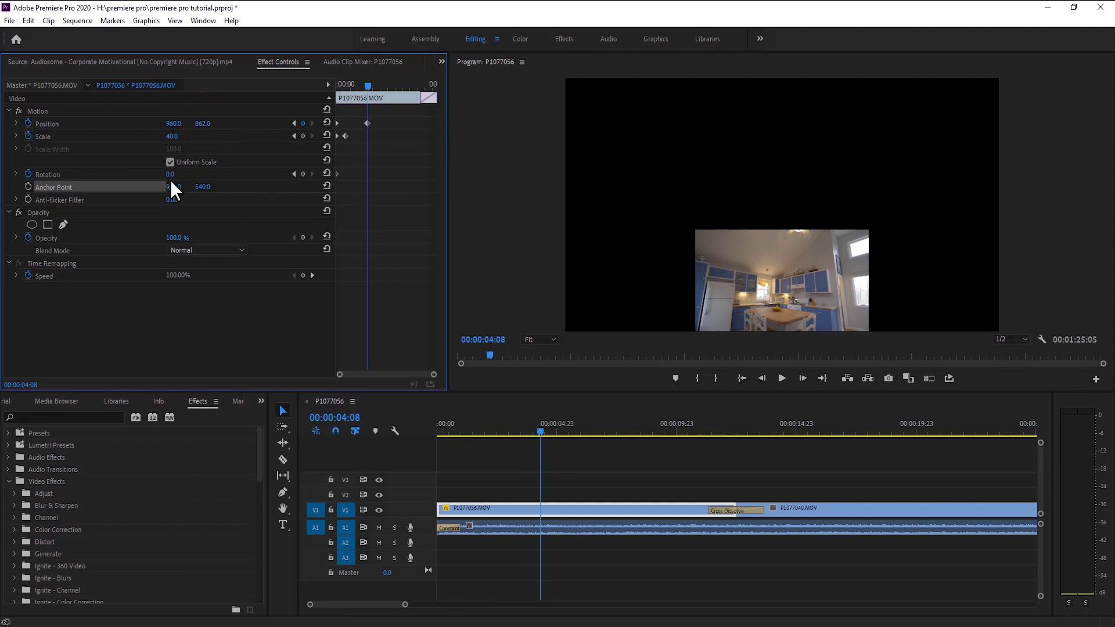
{"action": "mouse_move", "coordinate": [169, 174]}
{"action": "left_mouse_down"}
{"action": "mouse_move", "coordinate": [554, 448]}
{"action": "mouse_move", "coordinate": [658, 451]}
{"action": "left_mouse_up"}
- Grow and upright the clip by 9:07, ending at Scale 100, Rotation 0°, Position 960, 539 at 11:04
{"action": "mouse_move", "coordinate": [171, 136]}
{"action": "left_mouse_down"}
{"action": "mouse_move", "coordinate": [202, 135]}
{"action": "mouse_move", "coordinate": [117, 124]}
{"action": "left_mouse_up"}
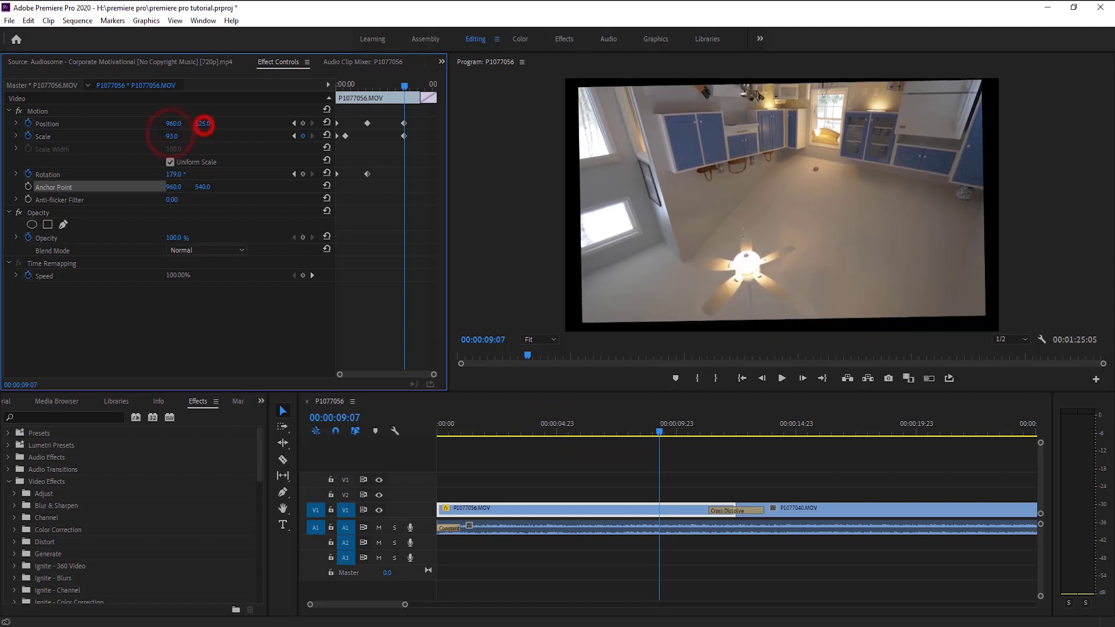
{"action": "left_click_drag", "start_coordinate": [204, 124], "coordinate": [200, 123]}
{"action": "mouse_move", "coordinate": [174, 175]}
{"action": "left_mouse_down"}
{"action": "mouse_move", "coordinate": [640, 420]}
{"action": "mouse_move", "coordinate": [705, 433]}
{"action": "left_mouse_up"}
{"action": "left_click_drag", "start_coordinate": [174, 136], "coordinate": [181, 131]}
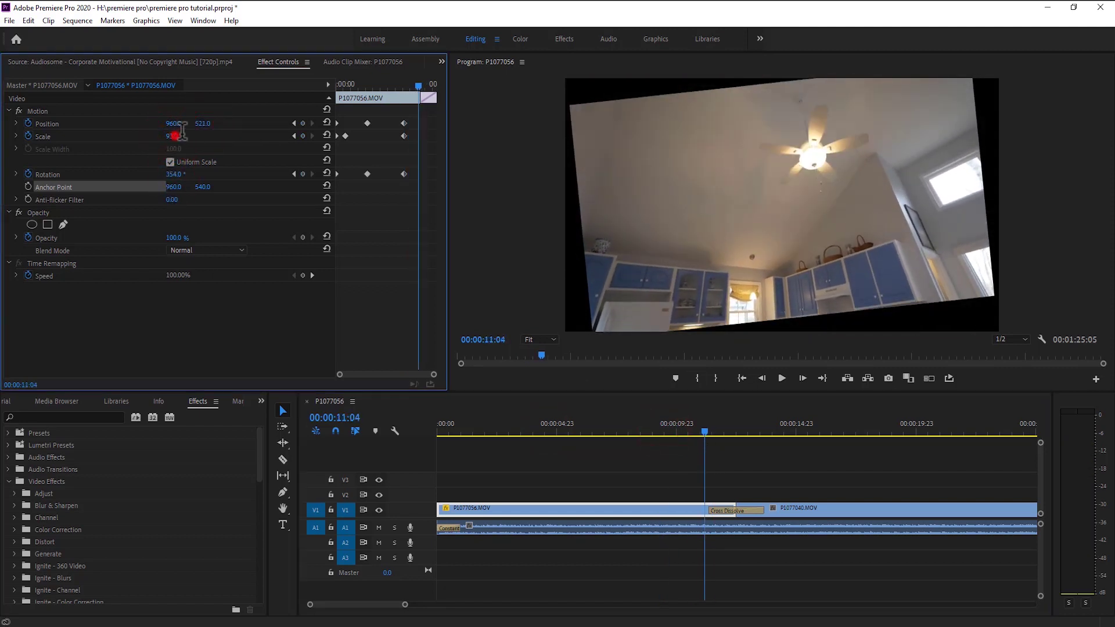
{"action": "left_click", "coordinate": [223, 146]}
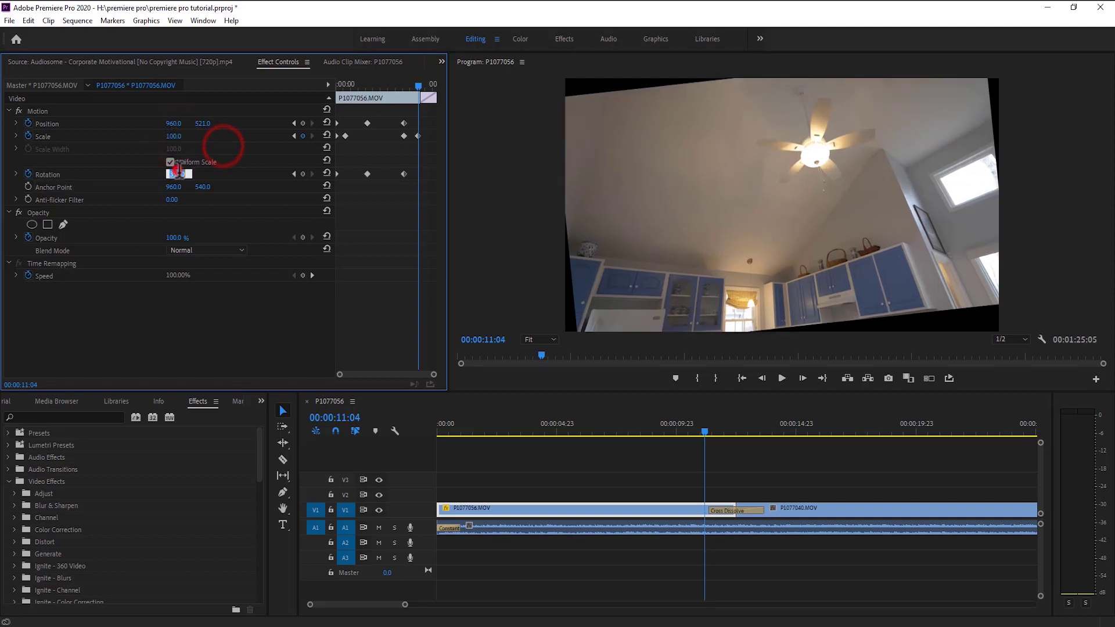
{"action": "left_click", "coordinate": [179, 173]}
{"action": "type", "text": "0"}
{"action": "left_click", "coordinate": [215, 174]}
{"action": "left_click_drag", "start_coordinate": [203, 123], "coordinate": [209, 124]}
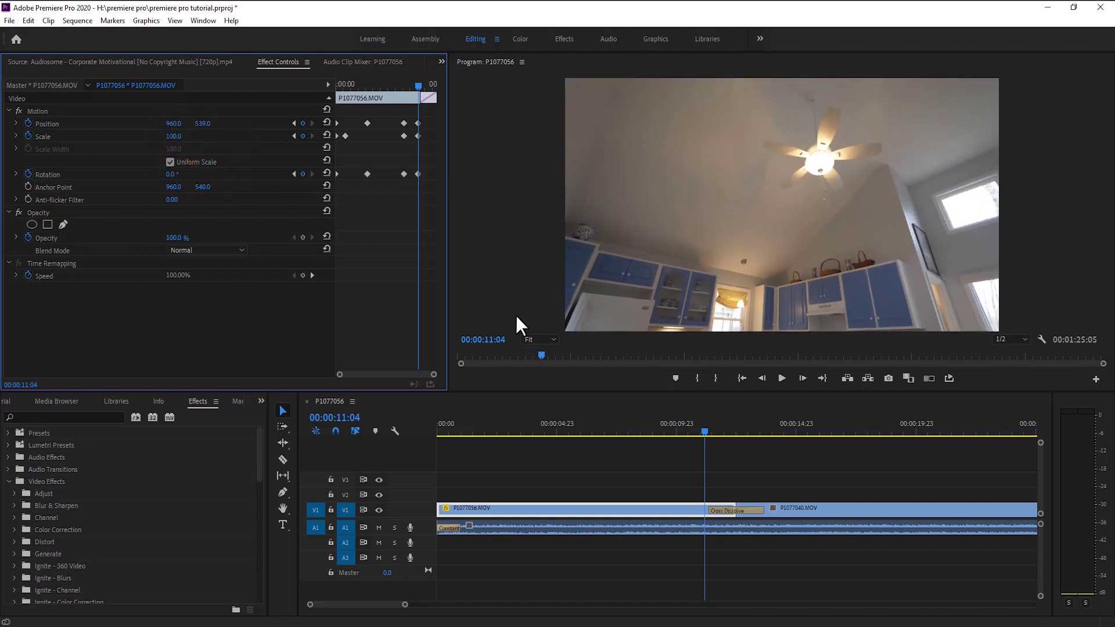
{"action": "left_click_drag", "start_coordinate": [602, 418], "coordinate": [396, 439]}
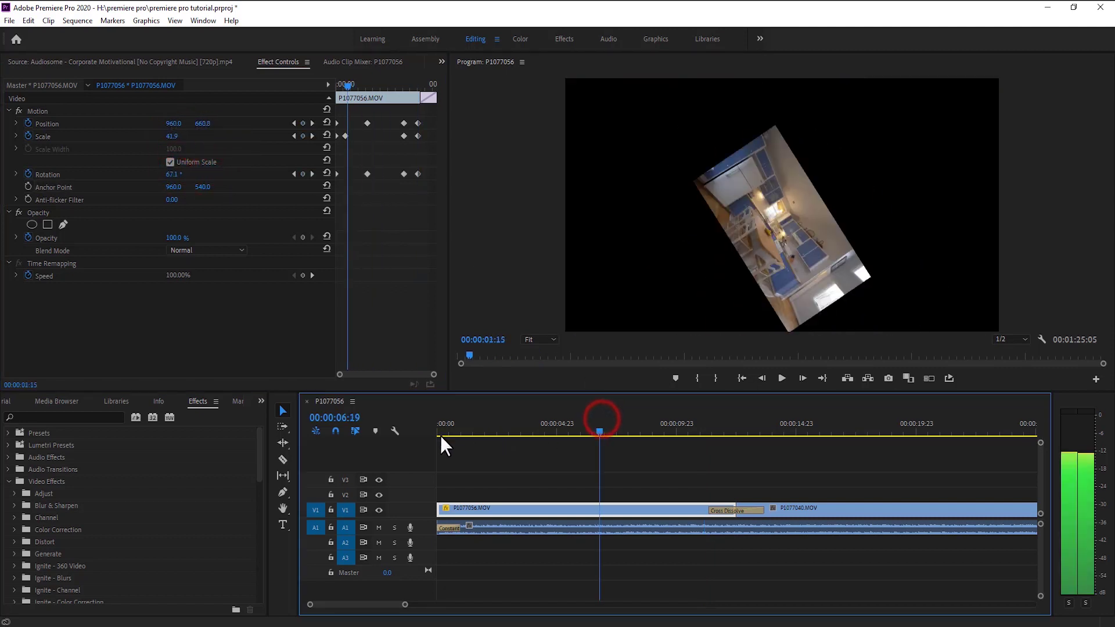
{"action": "key", "text": "space"}
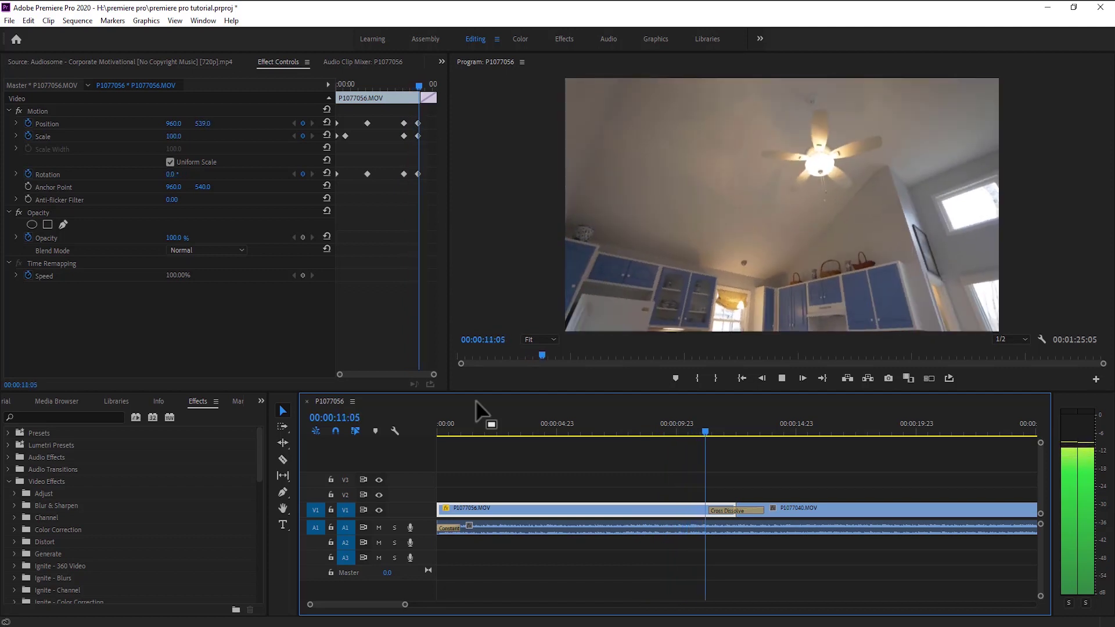
{"action": "left_click_drag", "start_coordinate": [486, 412], "coordinate": [463, 424]}
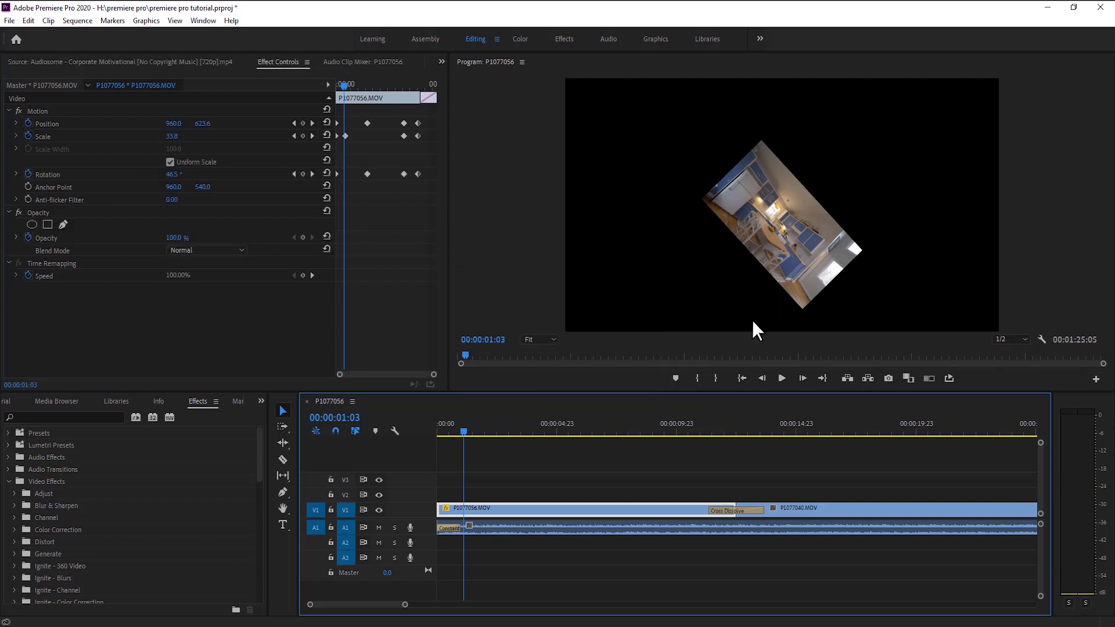
{"action": "key", "text": "space"}
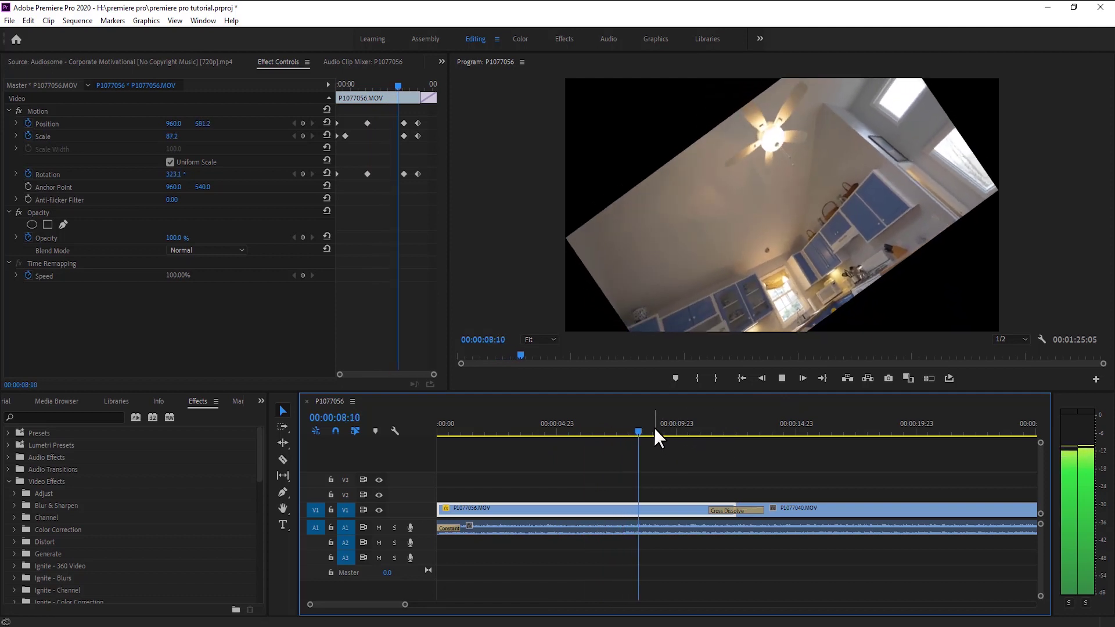
{"action": "left_click_drag", "start_coordinate": [647, 425], "coordinate": [427, 438]}
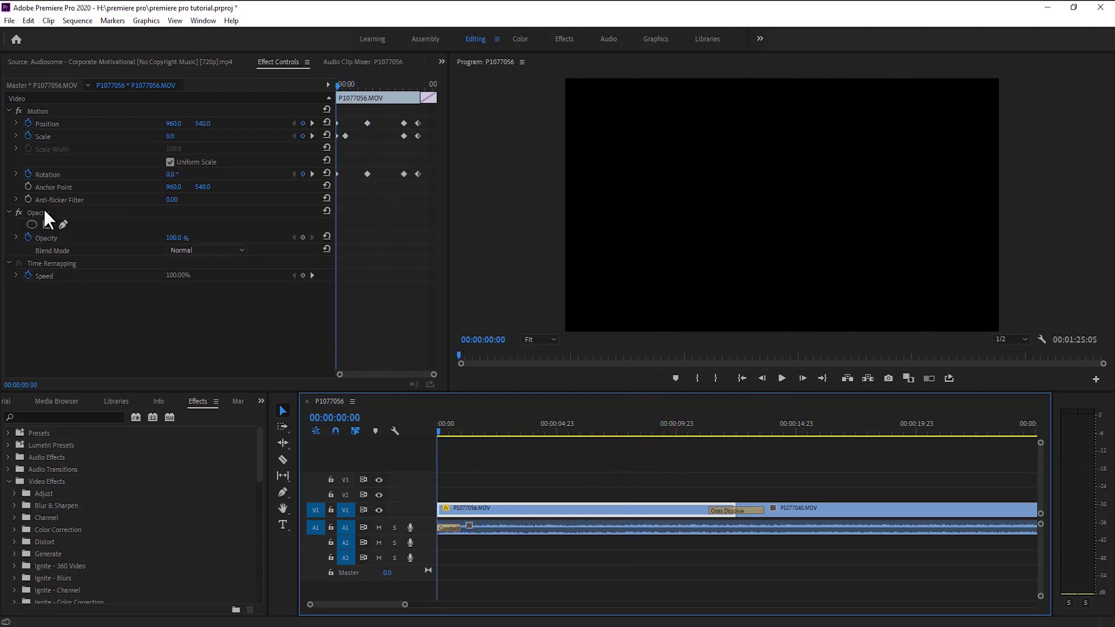
{"action": "key", "text": "space"}
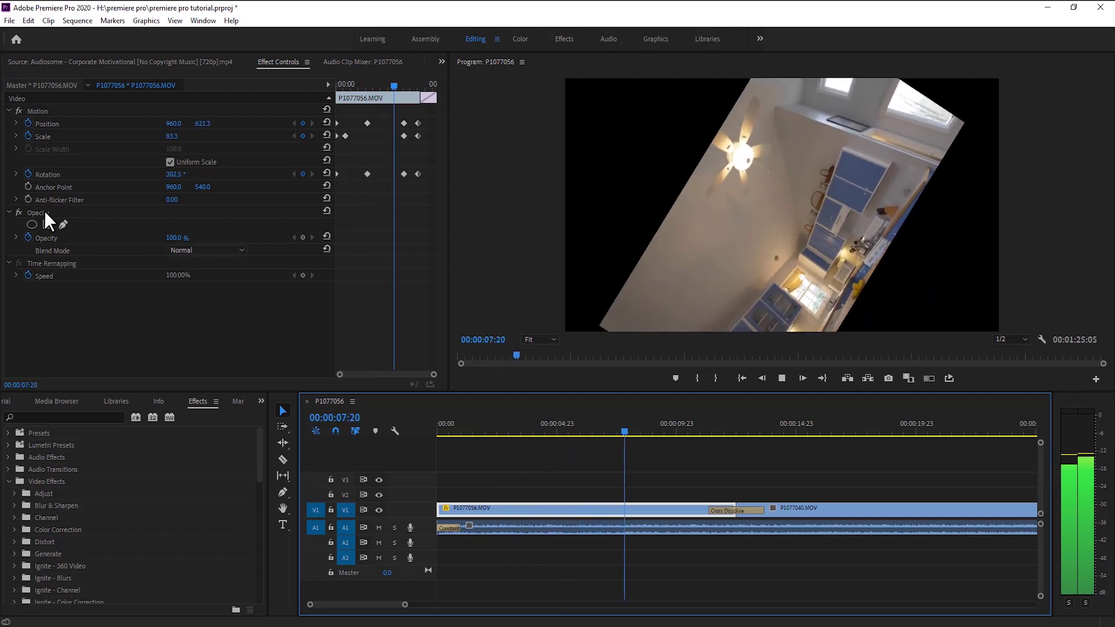
- Stop playback and try lowering the Opacity at 7:20, then restore it to full
{"action": "key", "text": "space"}
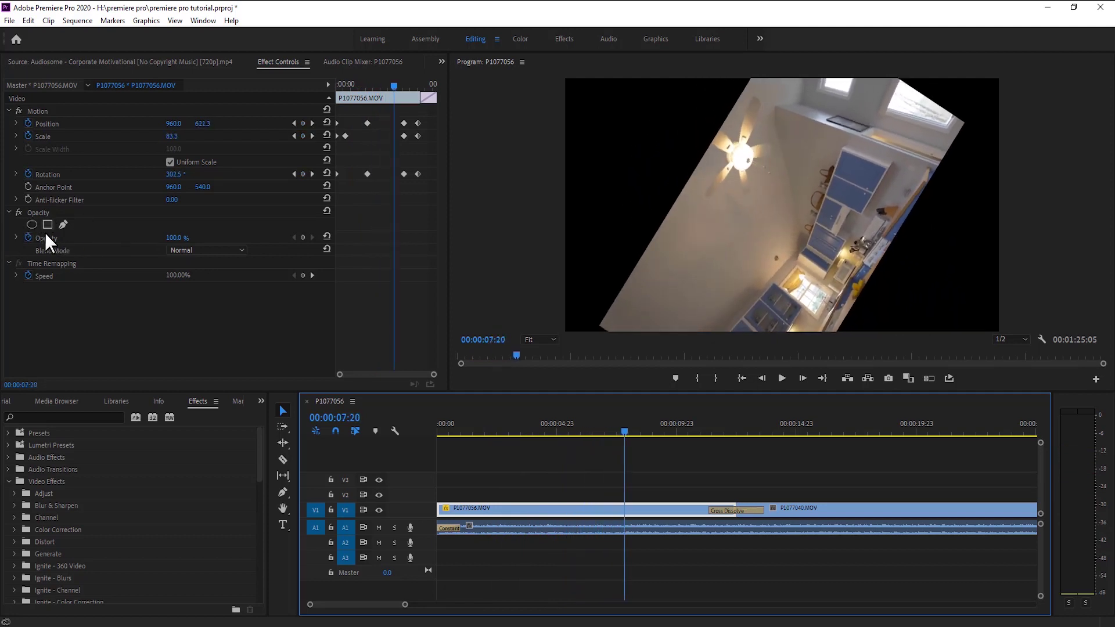
{"action": "left_click_drag", "start_coordinate": [174, 237], "coordinate": [116, 237]}
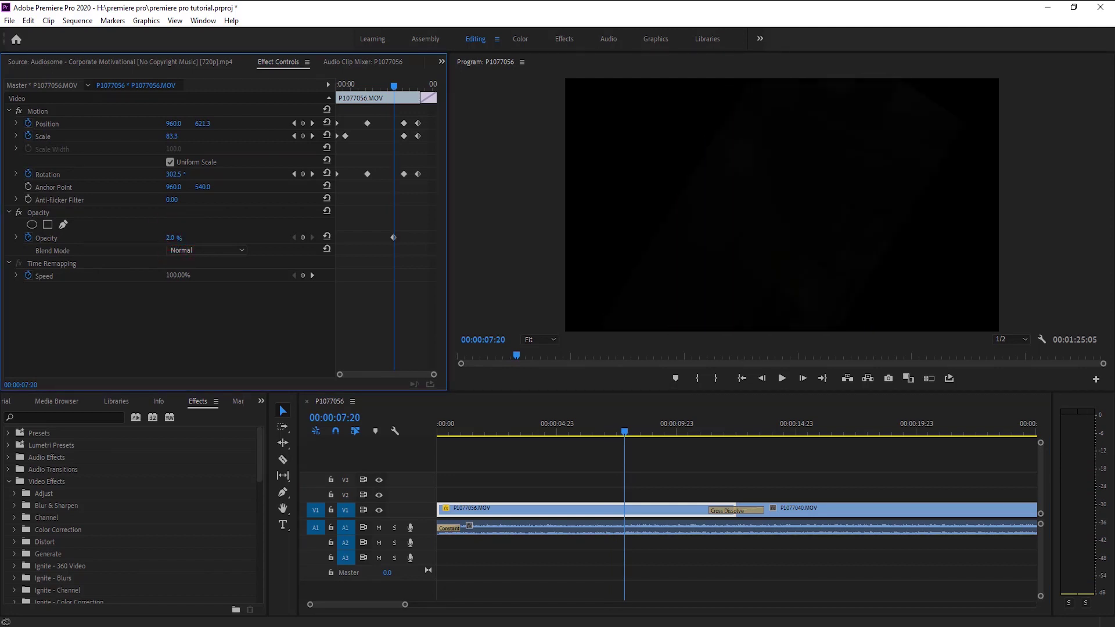
{"action": "left_click_drag", "start_coordinate": [116, 238], "coordinate": [173, 238]}
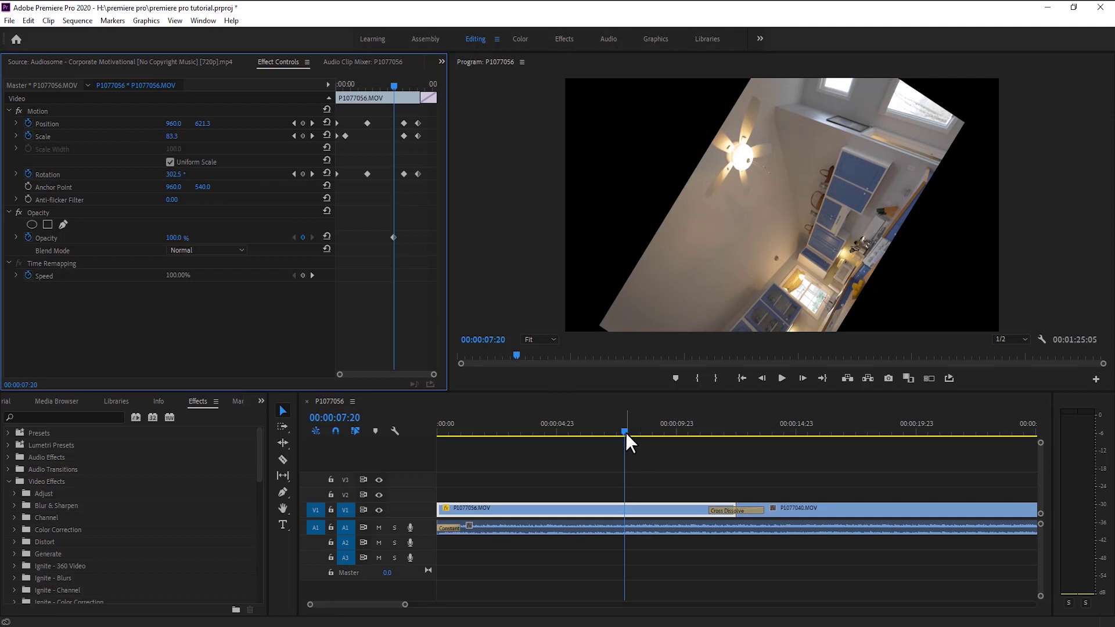
- Add an Opacity keyframe at the clip start and set Opacity to 52% at 01:10
{"action": "left_click_drag", "start_coordinate": [626, 432], "coordinate": [424, 448]}
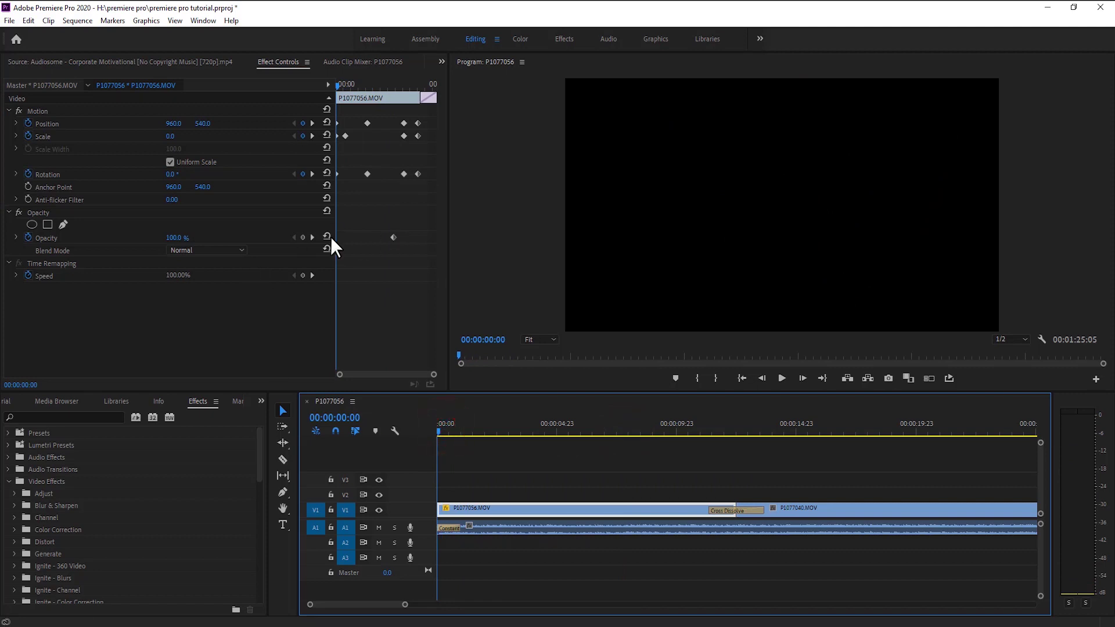
{"action": "left_click", "coordinate": [302, 237]}
{"action": "left_click", "coordinate": [467, 355]}
{"action": "mouse_move", "coordinate": [174, 237]}
{"action": "left_mouse_down"}
{"action": "mouse_move", "coordinate": [191, 244]}
{"action": "mouse_move", "coordinate": [178, 238]}
{"action": "left_mouse_up"}
{"action": "key", "text": "space"}
{"action": "key", "text": "space"}
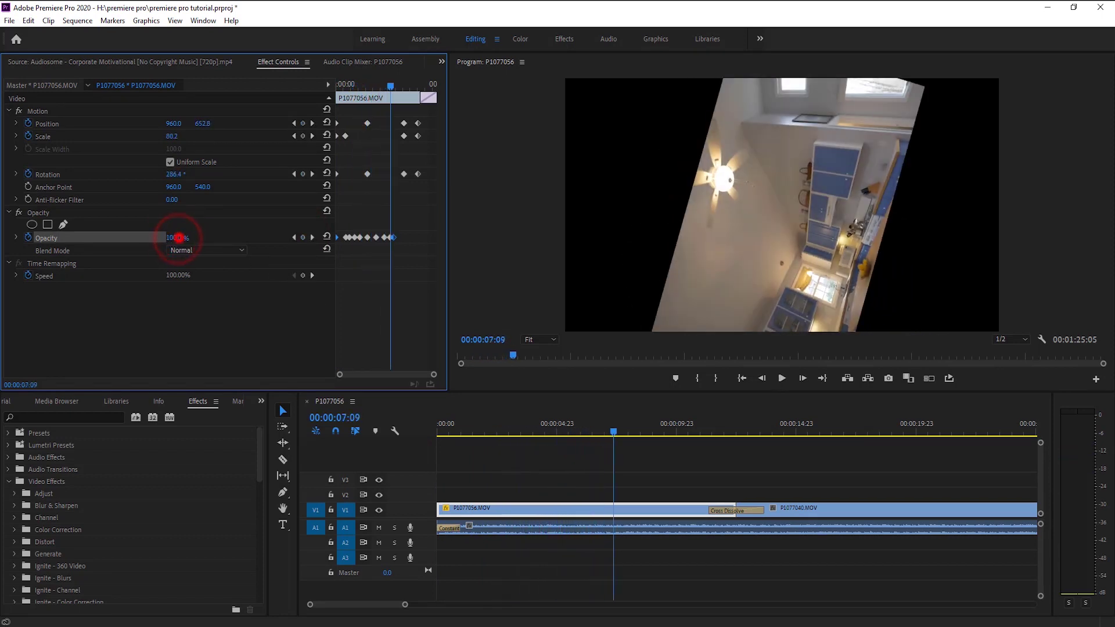
- Play the spinning kitchen clip from the start to preview its opacity fade
{"action": "left_click_drag", "start_coordinate": [588, 424], "coordinate": [336, 443]}
{"action": "key", "text": "space"}
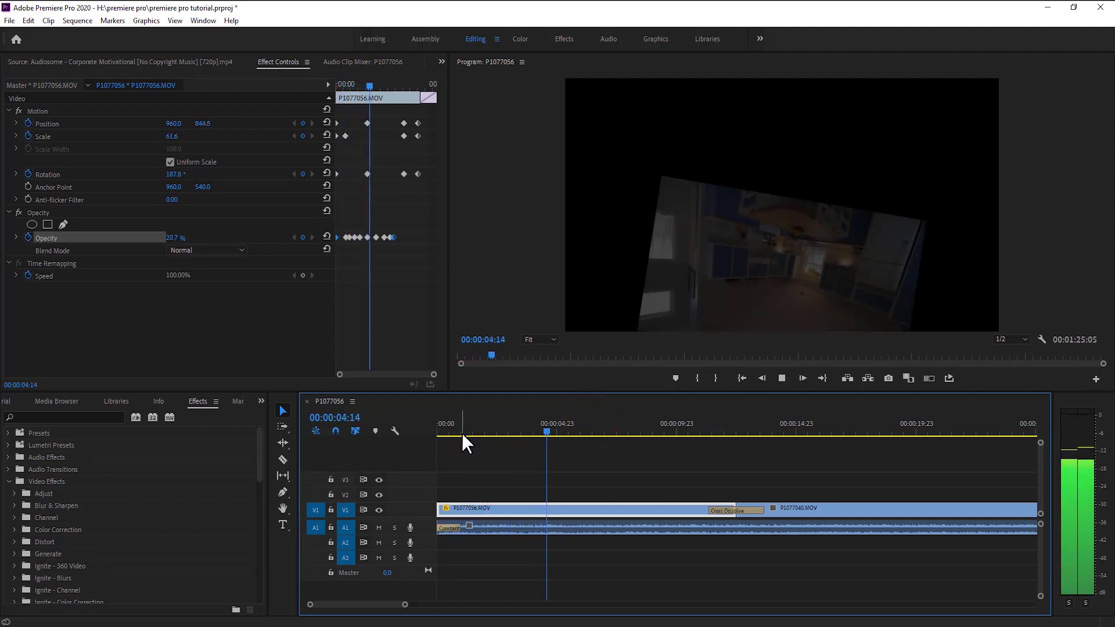
{"action": "key", "text": "space"}
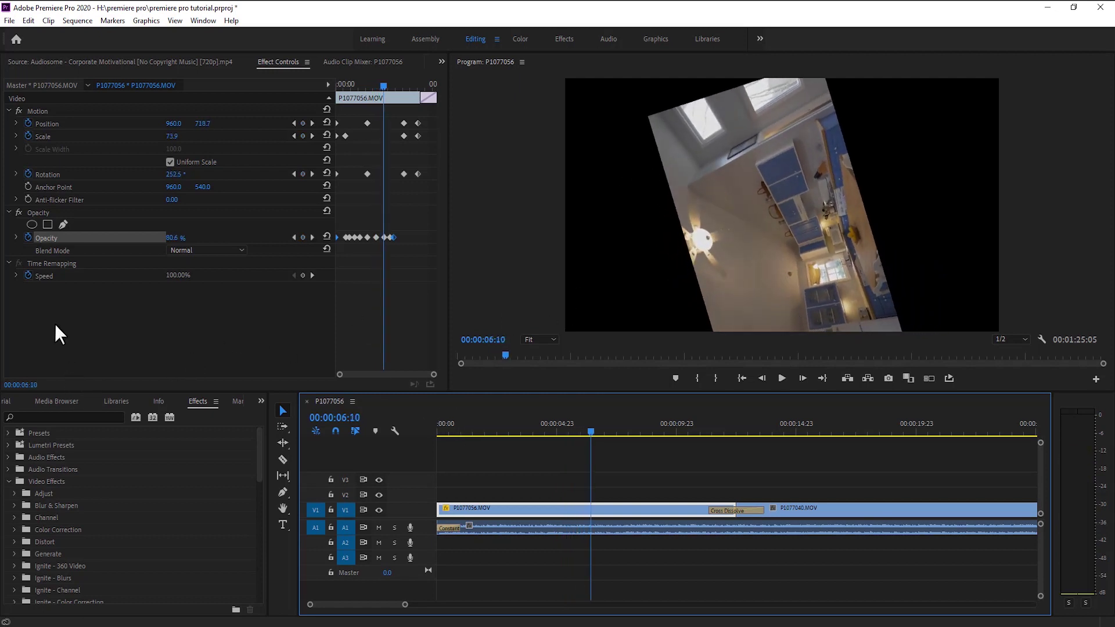
{"action": "left_click", "coordinate": [19, 267]}
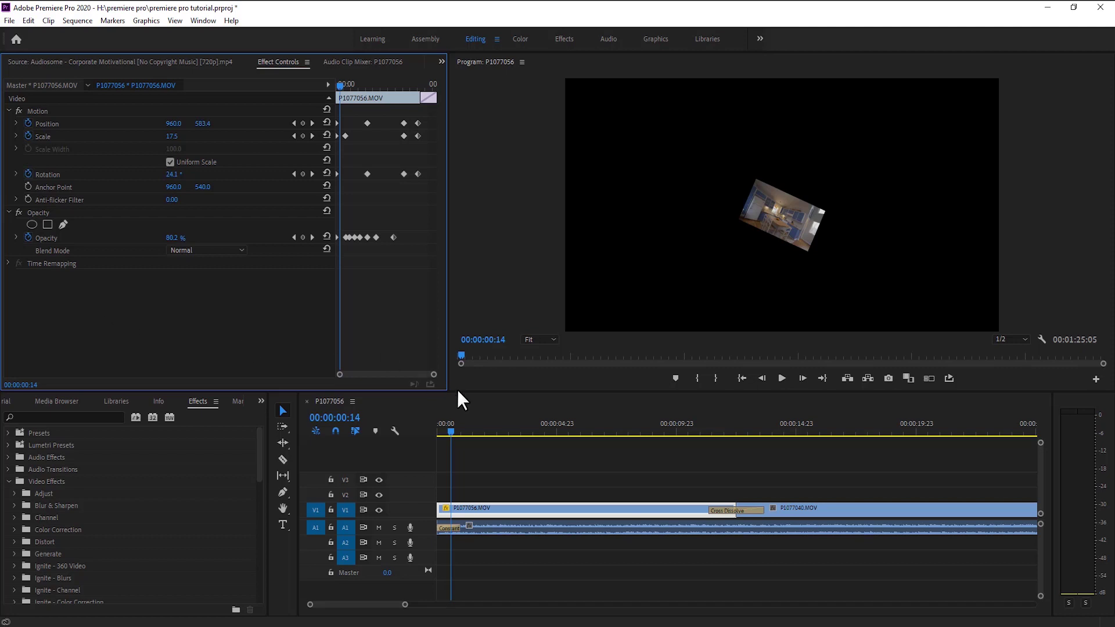
{"action": "left_click", "coordinate": [394, 444]}
{"action": "key", "text": "space"}
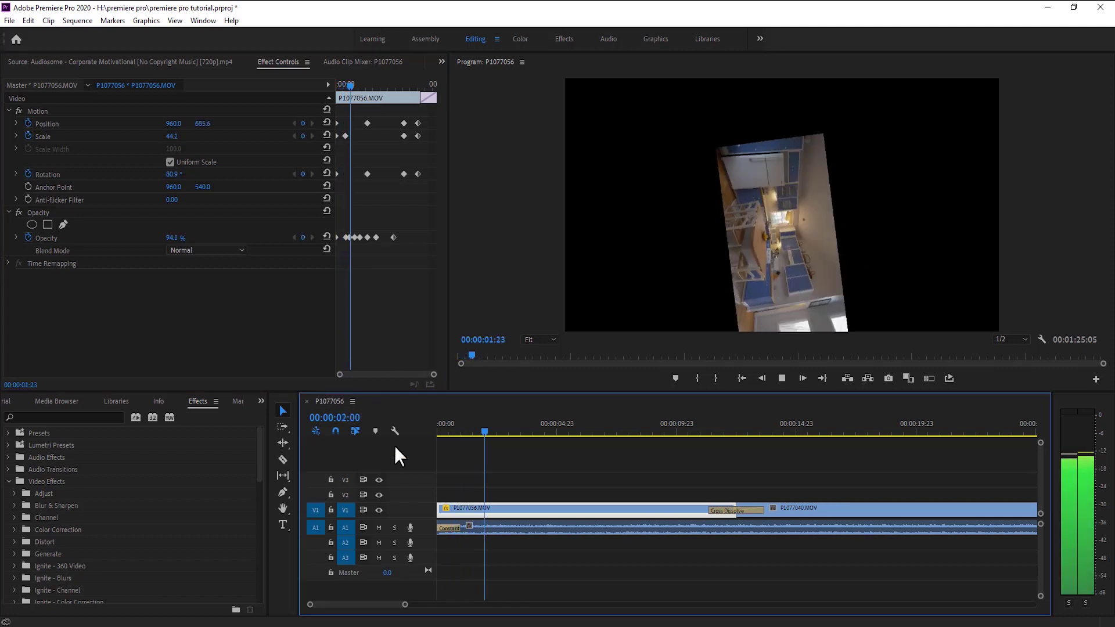
{"action": "scroll", "coordinate": [40, 490], "scroll_direction": "down", "scroll_amount": 1}
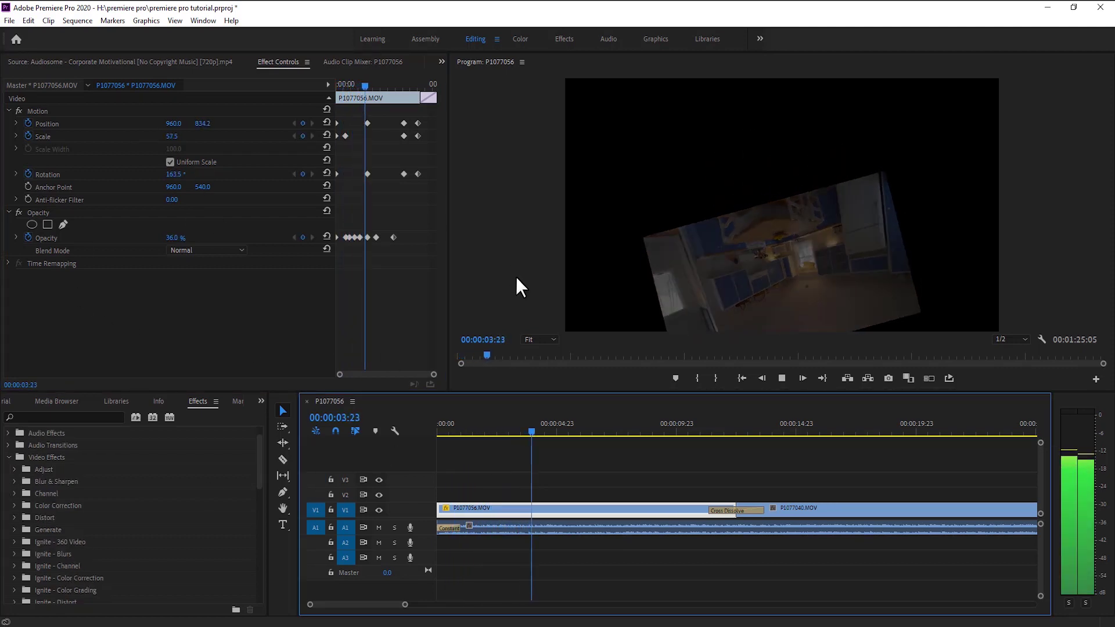
{"action": "key", "text": "space"}
{"action": "scroll", "coordinate": [92, 465], "scroll_direction": "down", "scroll_amount": 1}
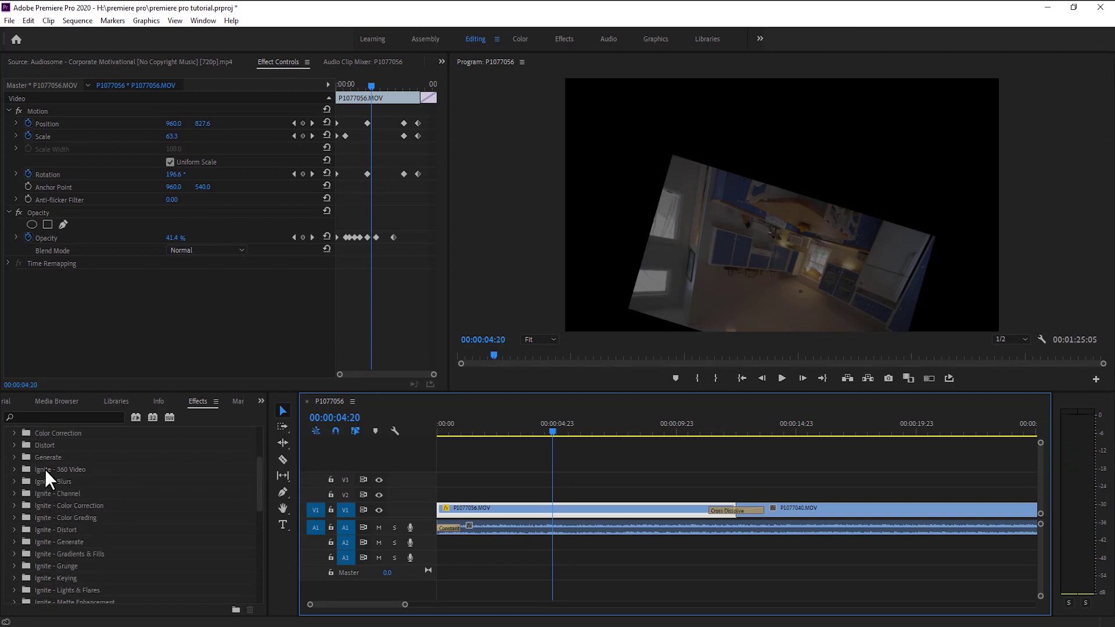
{"action": "scroll", "coordinate": [11, 446], "scroll_direction": "up", "scroll_amount": 2}
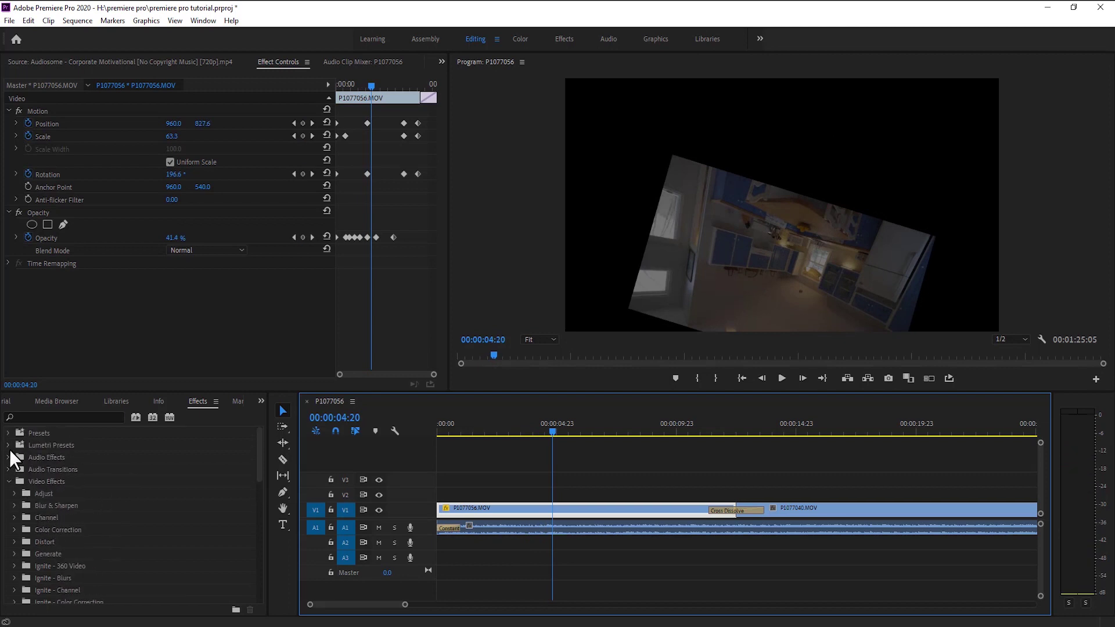
{"action": "scroll", "coordinate": [35, 502], "scroll_direction": "down", "scroll_amount": 2}
{"action": "left_click", "coordinate": [10, 481]}
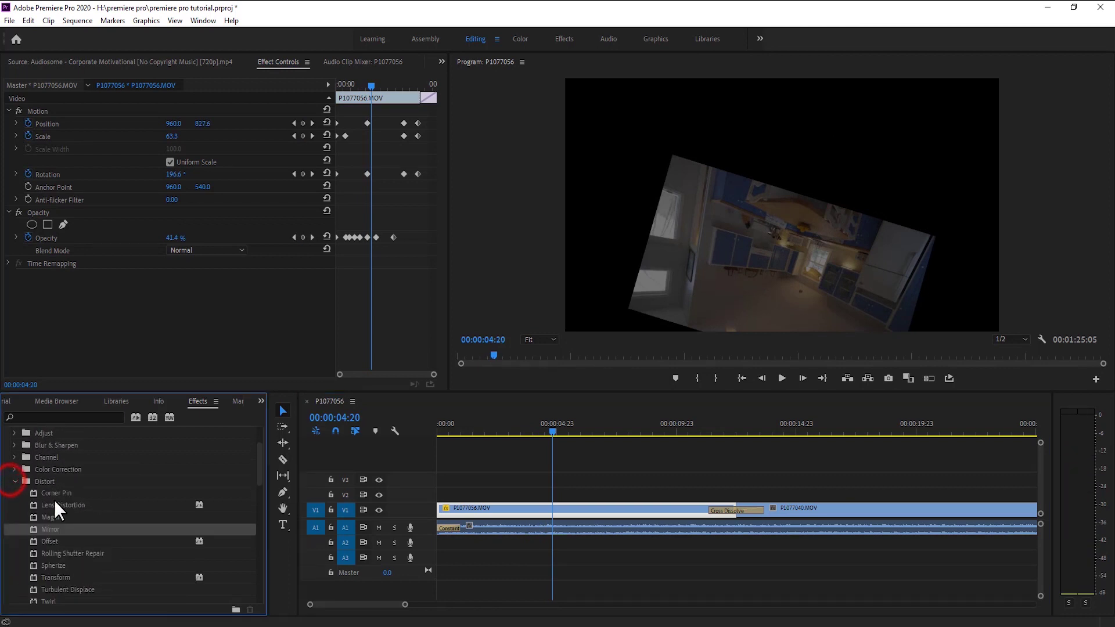
{"action": "scroll", "coordinate": [49, 535], "scroll_direction": "down", "scroll_amount": 1}
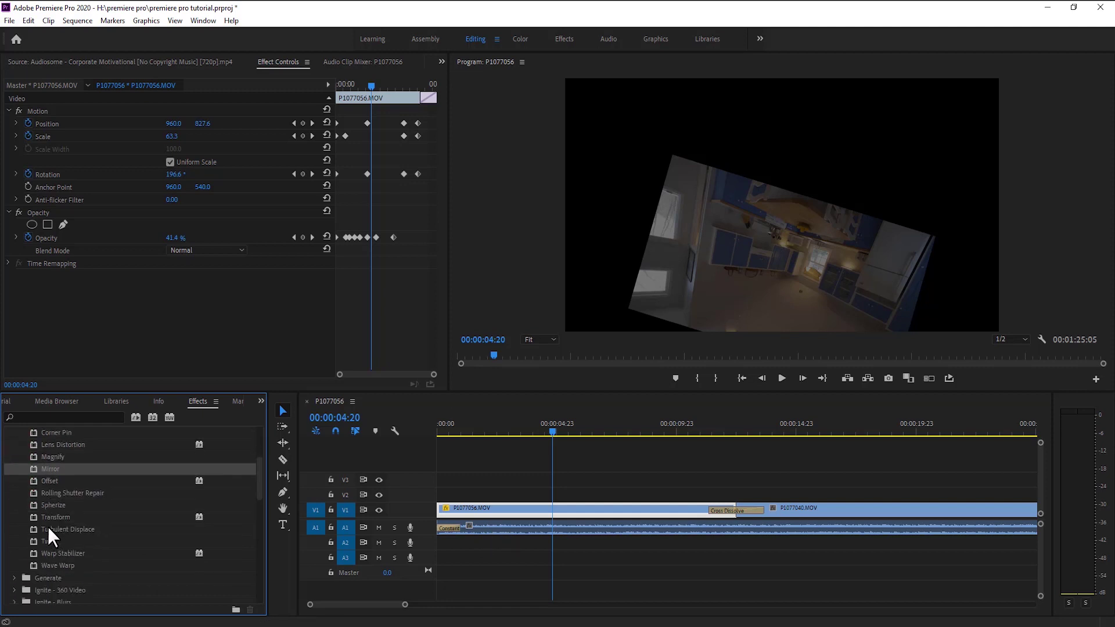
{"action": "scroll", "coordinate": [48, 526], "scroll_direction": "down", "scroll_amount": 1}
{"action": "scroll", "coordinate": [26, 472], "scroll_direction": "up", "scroll_amount": 1}
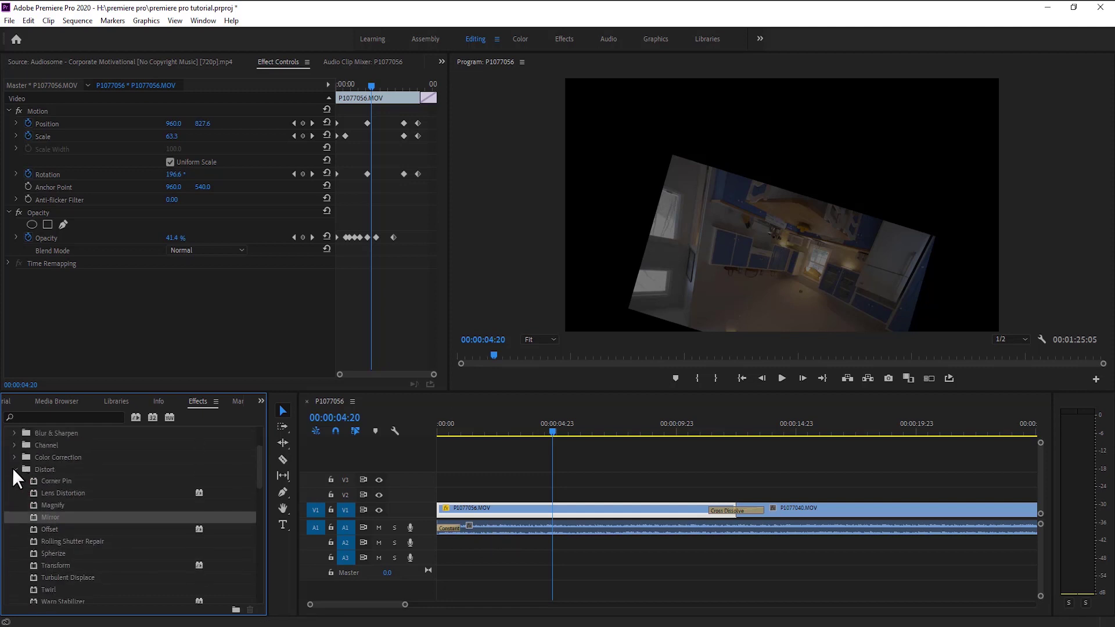
{"action": "left_click", "coordinate": [12, 468]}
{"action": "scroll", "coordinate": [18, 471], "scroll_direction": "down", "scroll_amount": 3}
{"action": "left_click", "coordinate": [596, 464]}
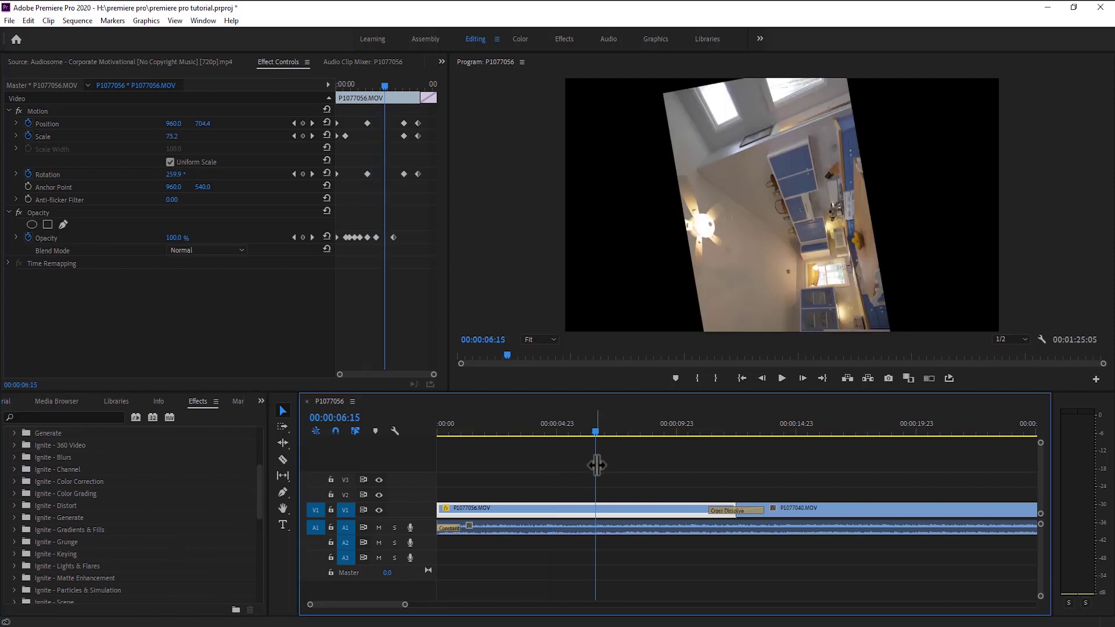